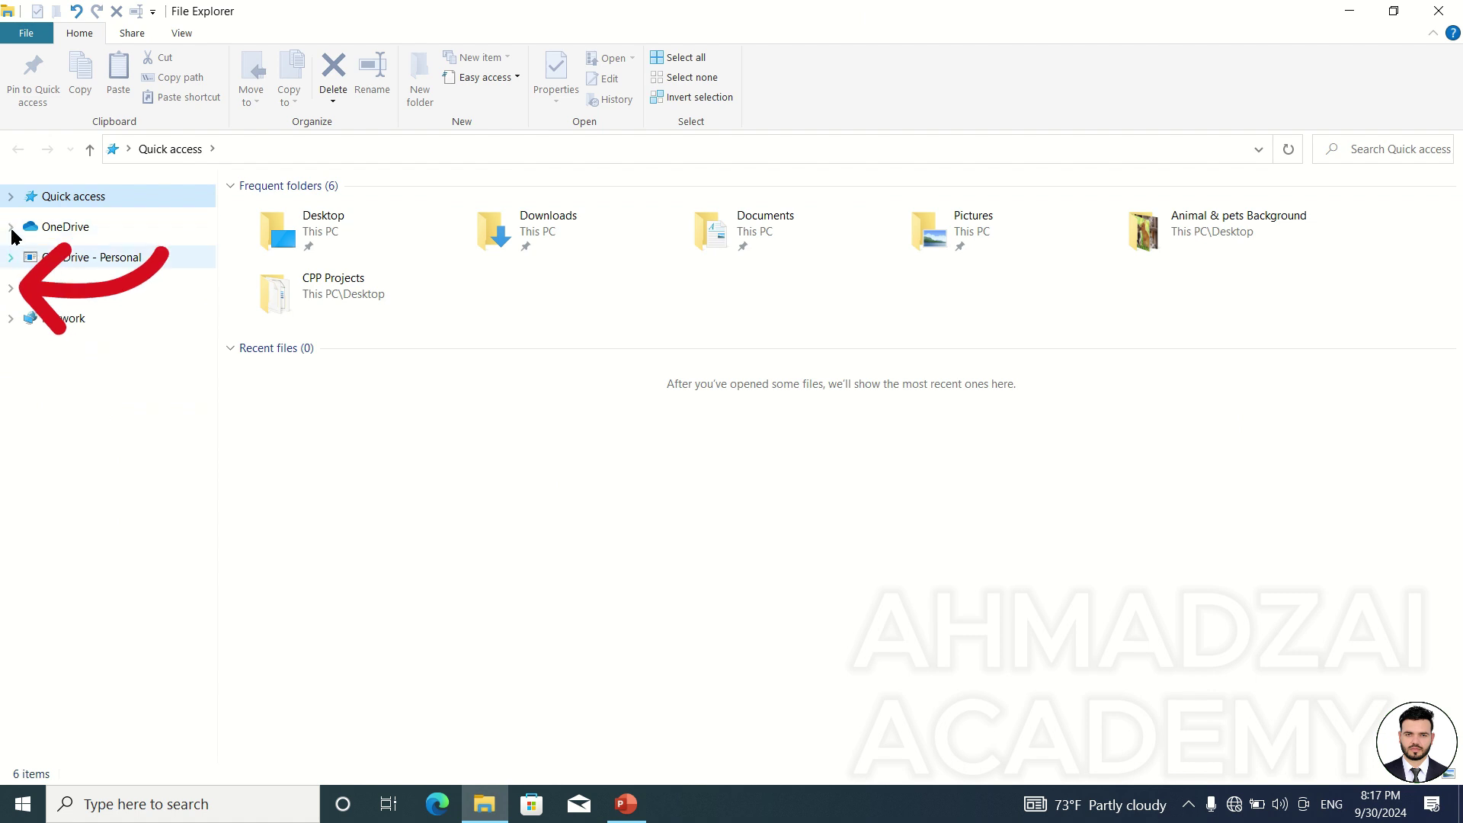
Step: Expand This PC in the folder tree to view its folders and drives, and collapse it again
click(12, 288)
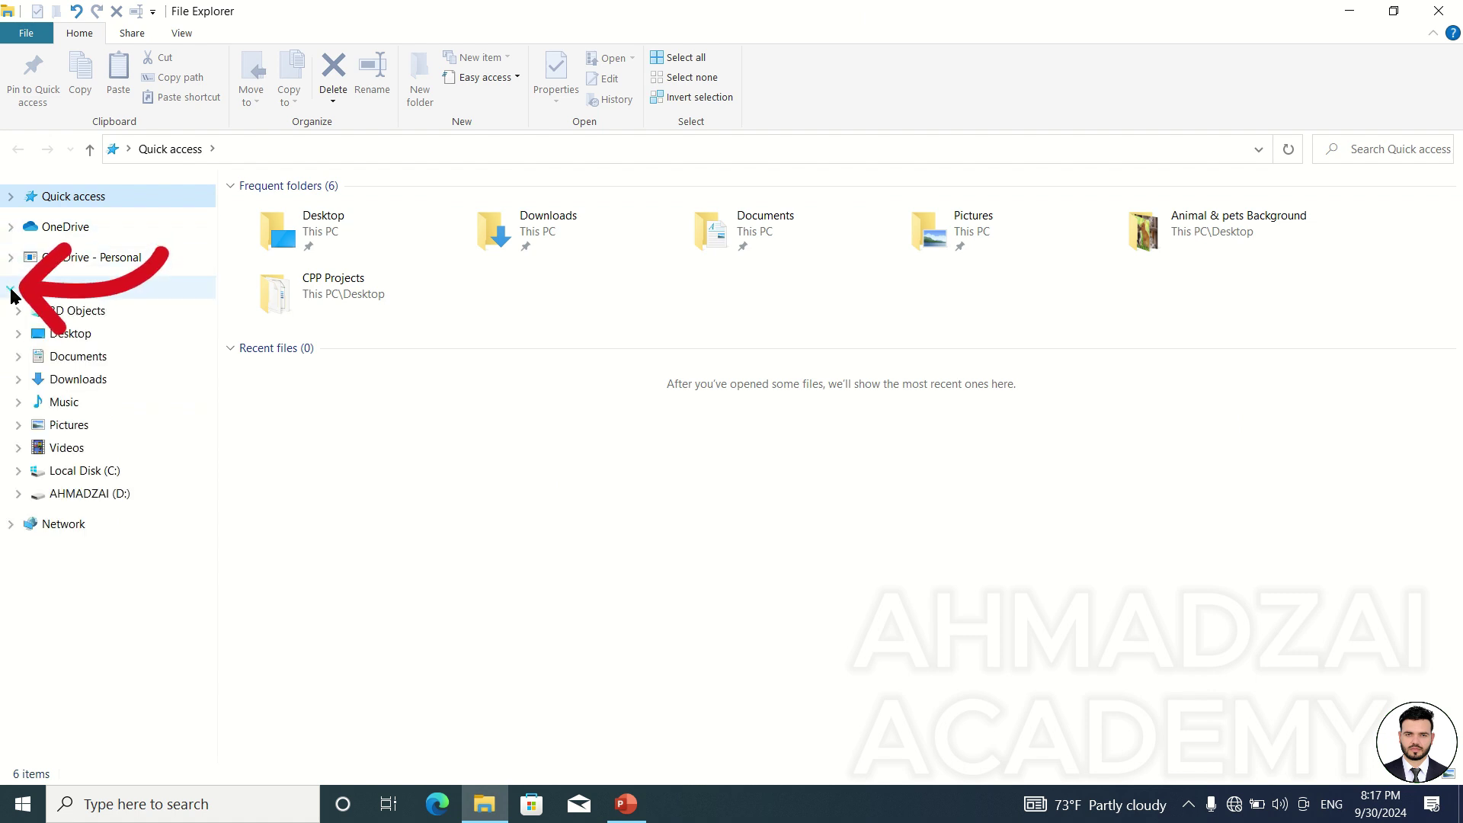
click(12, 290)
click(11, 289)
click(11, 289)
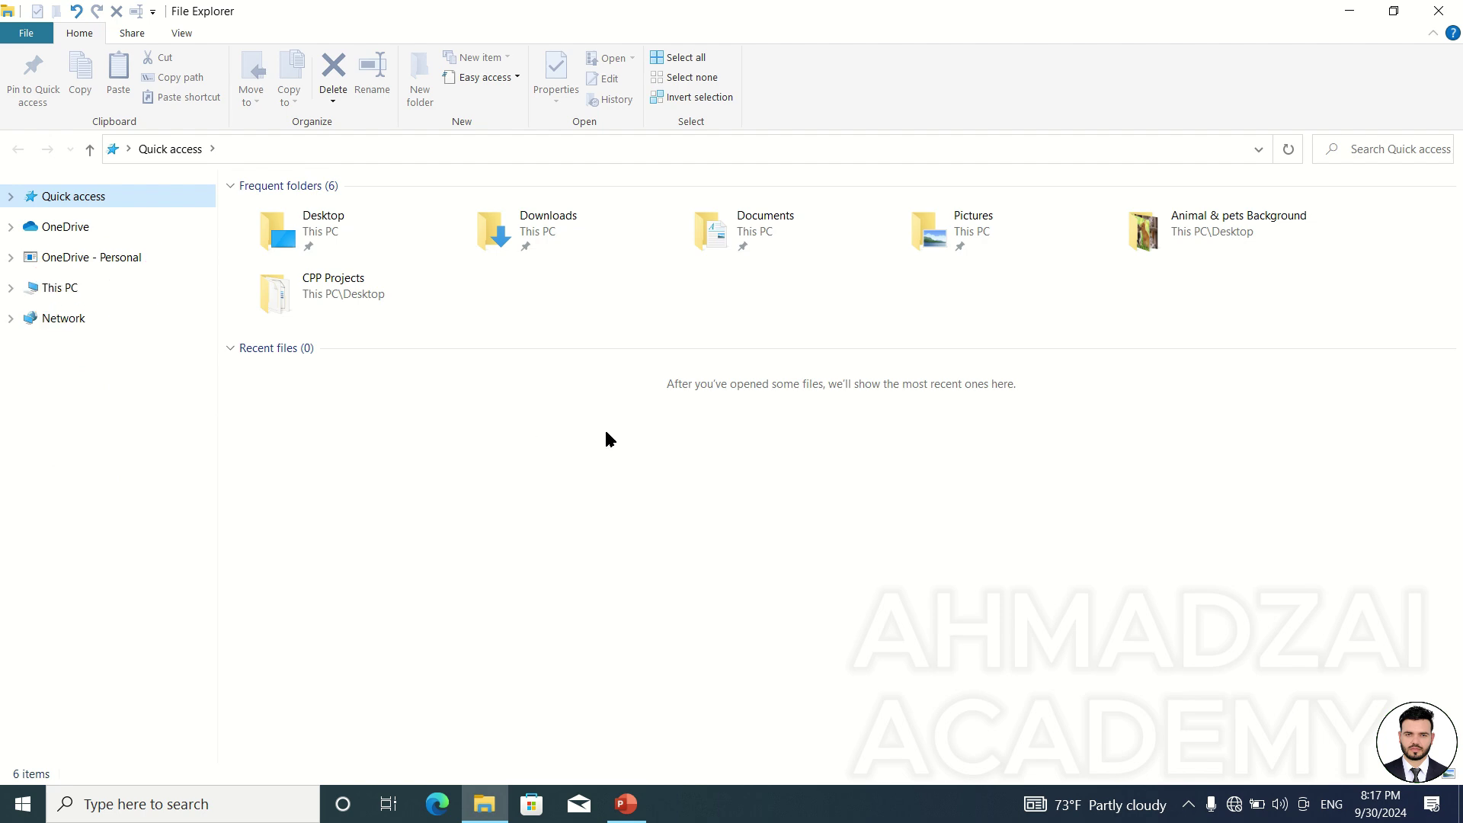
Step: Restore the File Explorer window to a smaller size on the desktop and maximize it again
double_click(957, 7)
drag(993, 113, 768, 73)
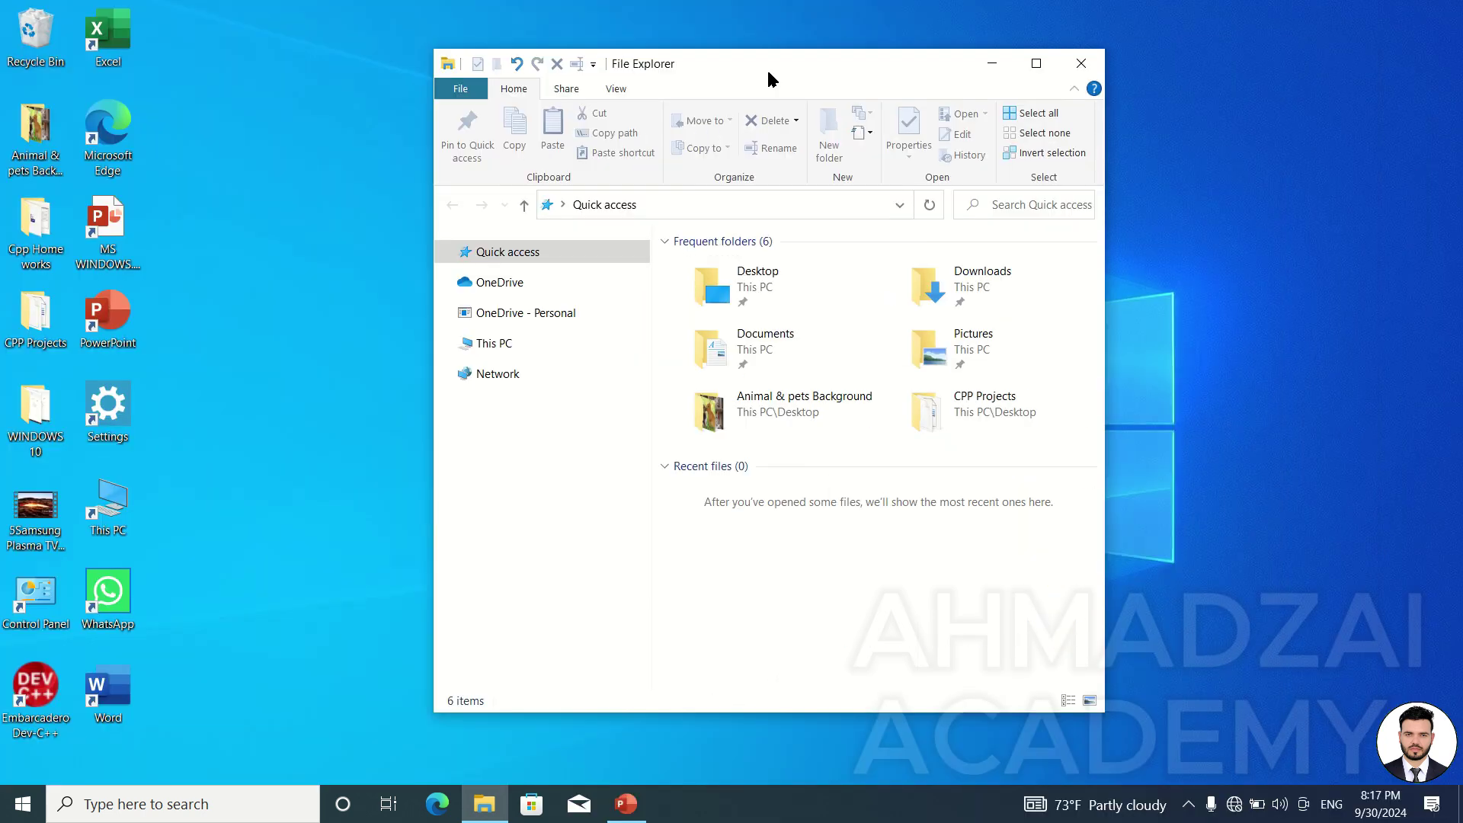
click(1037, 65)
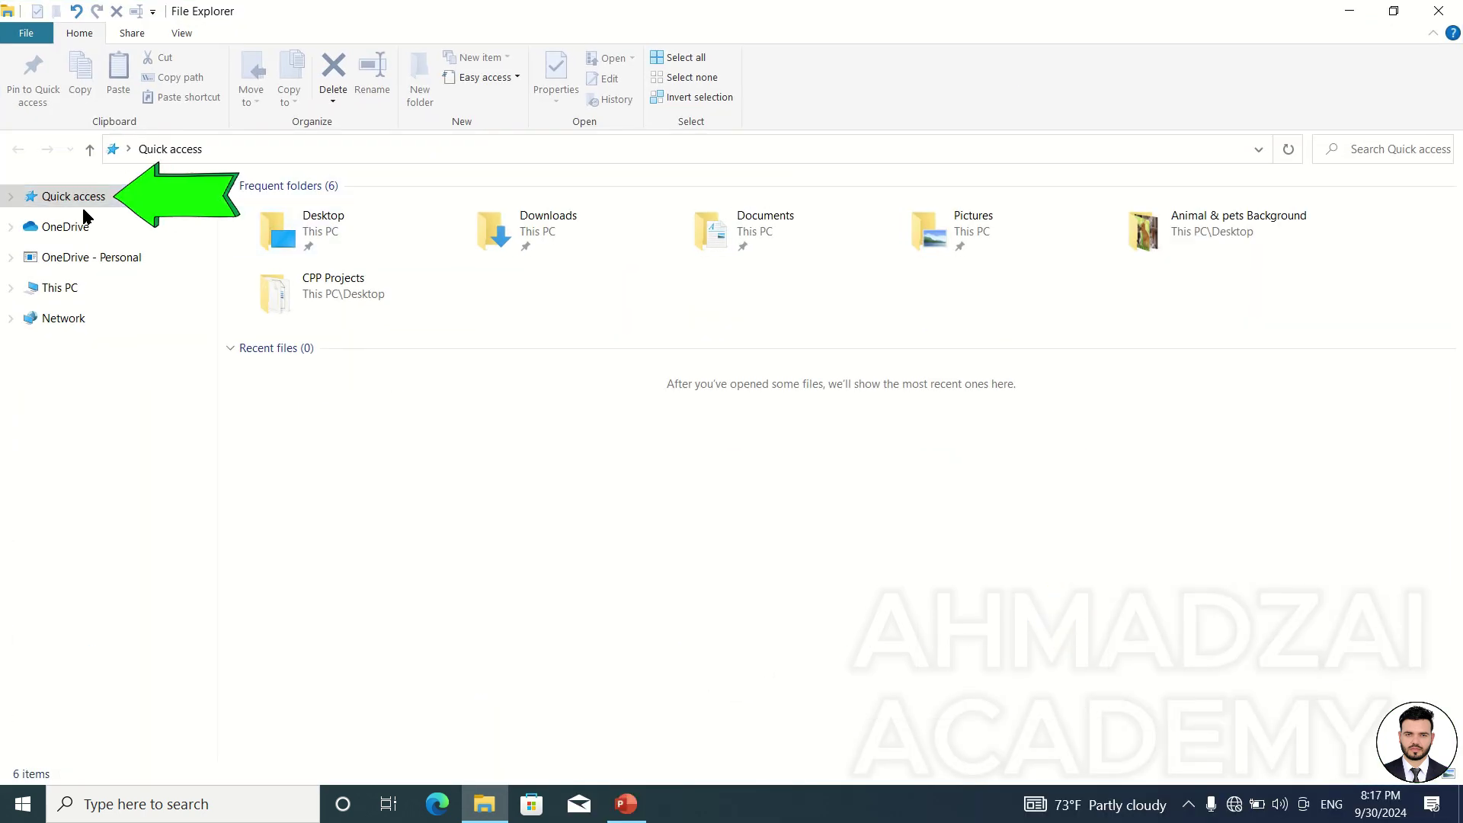
Step: Reopen File Explorer and view the options for customizing the Quick Access Toolbar
click(90, 288)
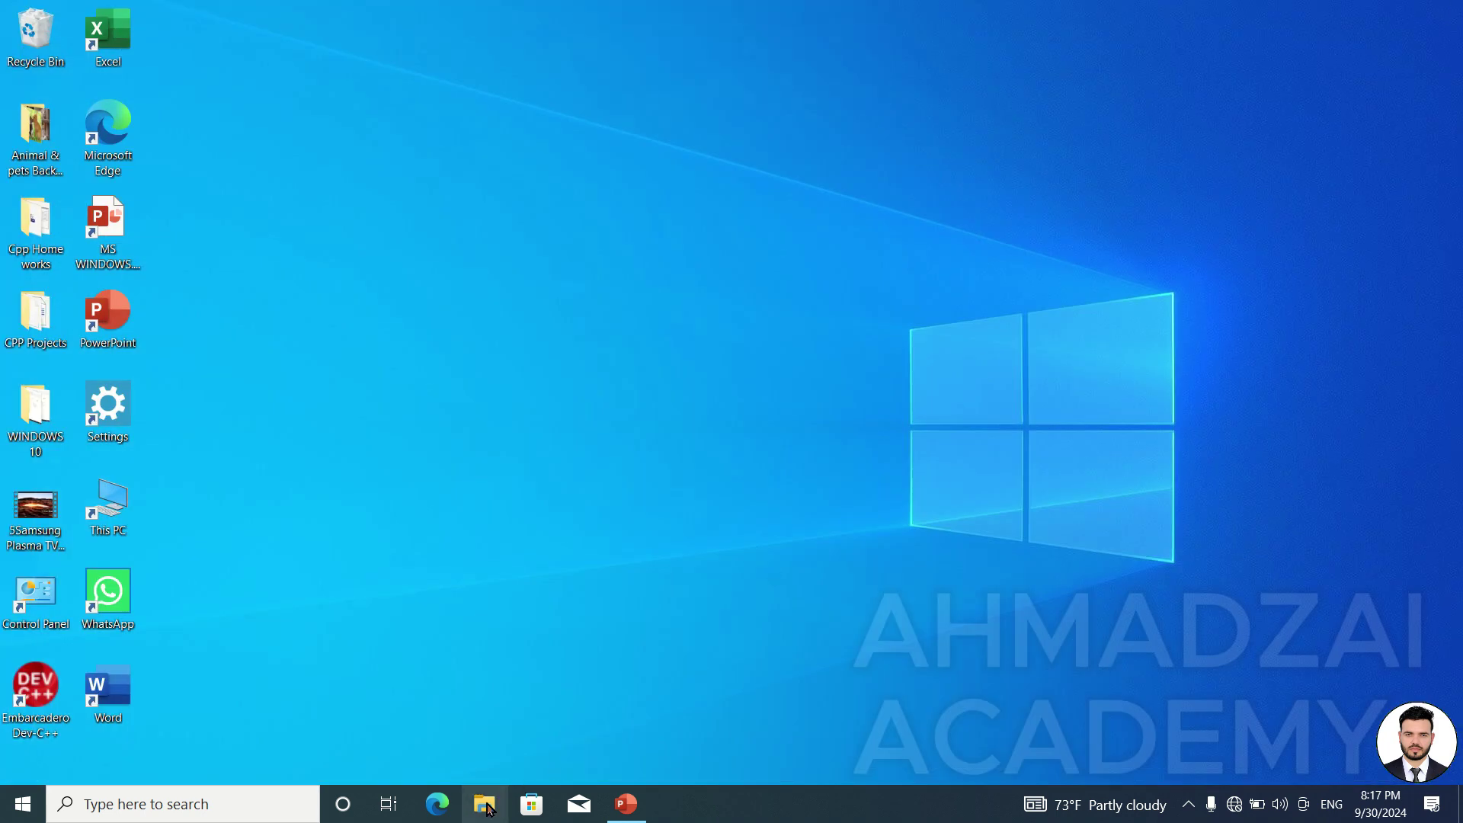
click(486, 805)
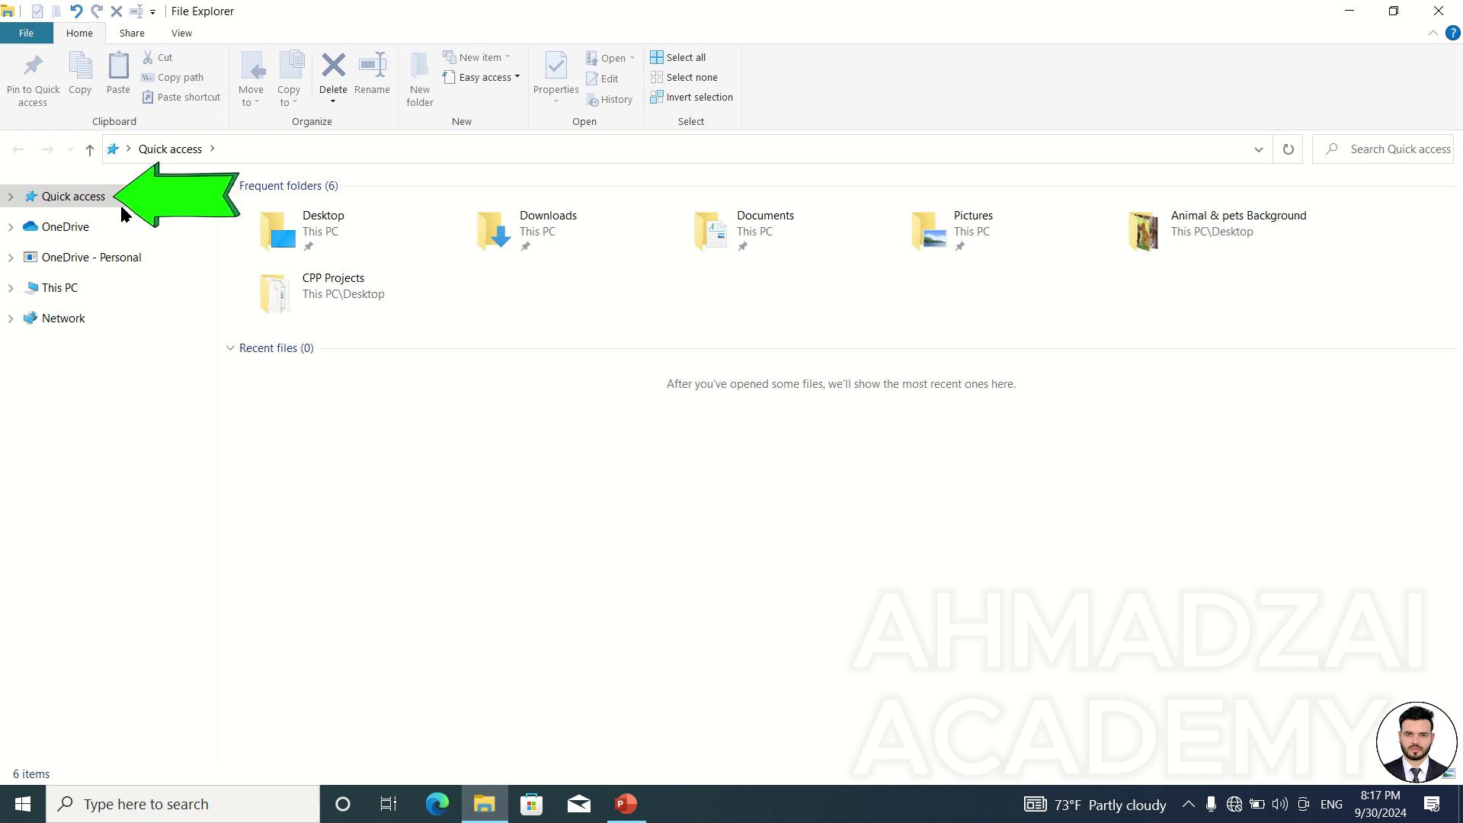
click(153, 13)
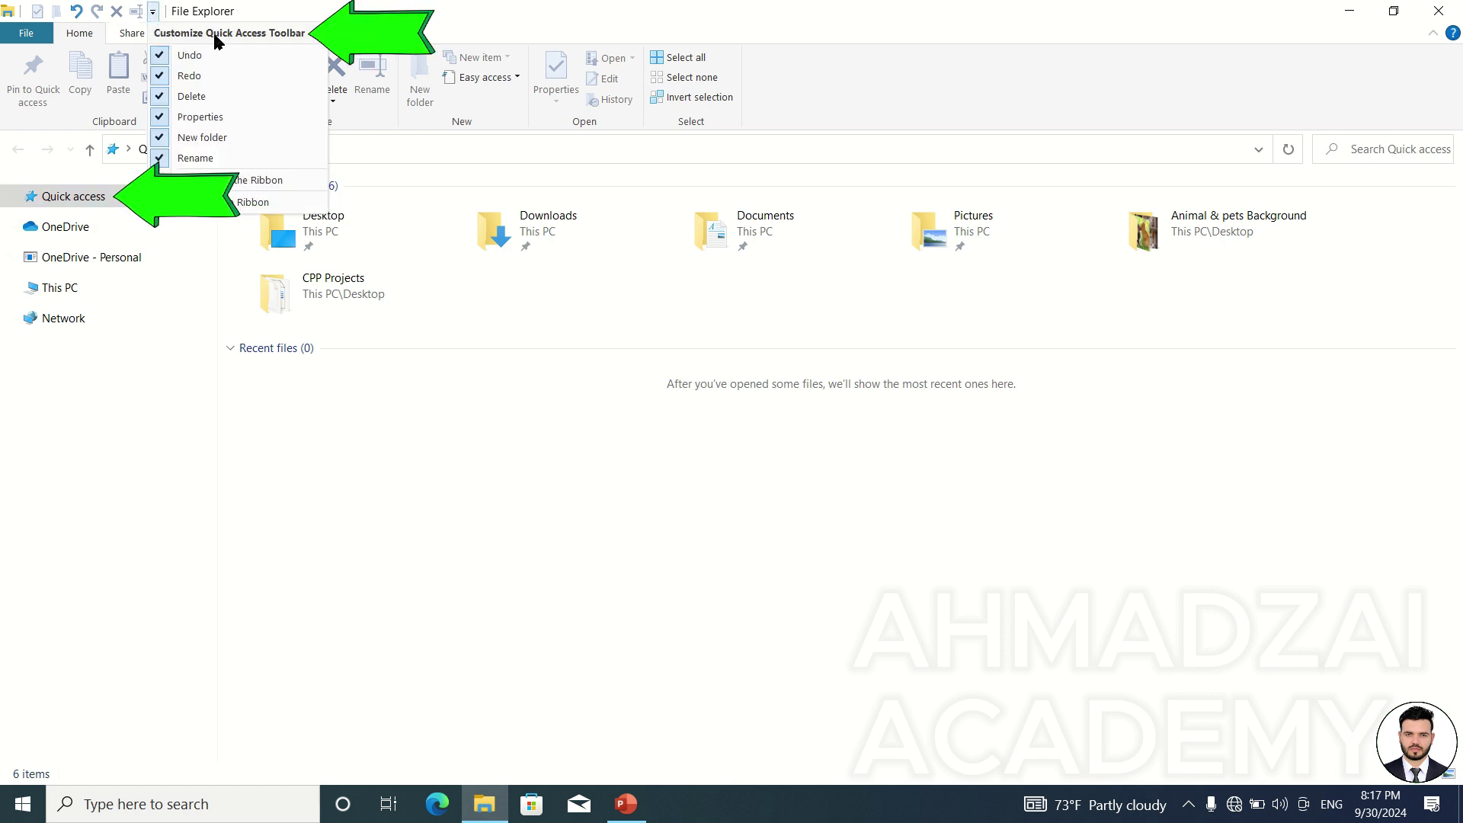
click(183, 414)
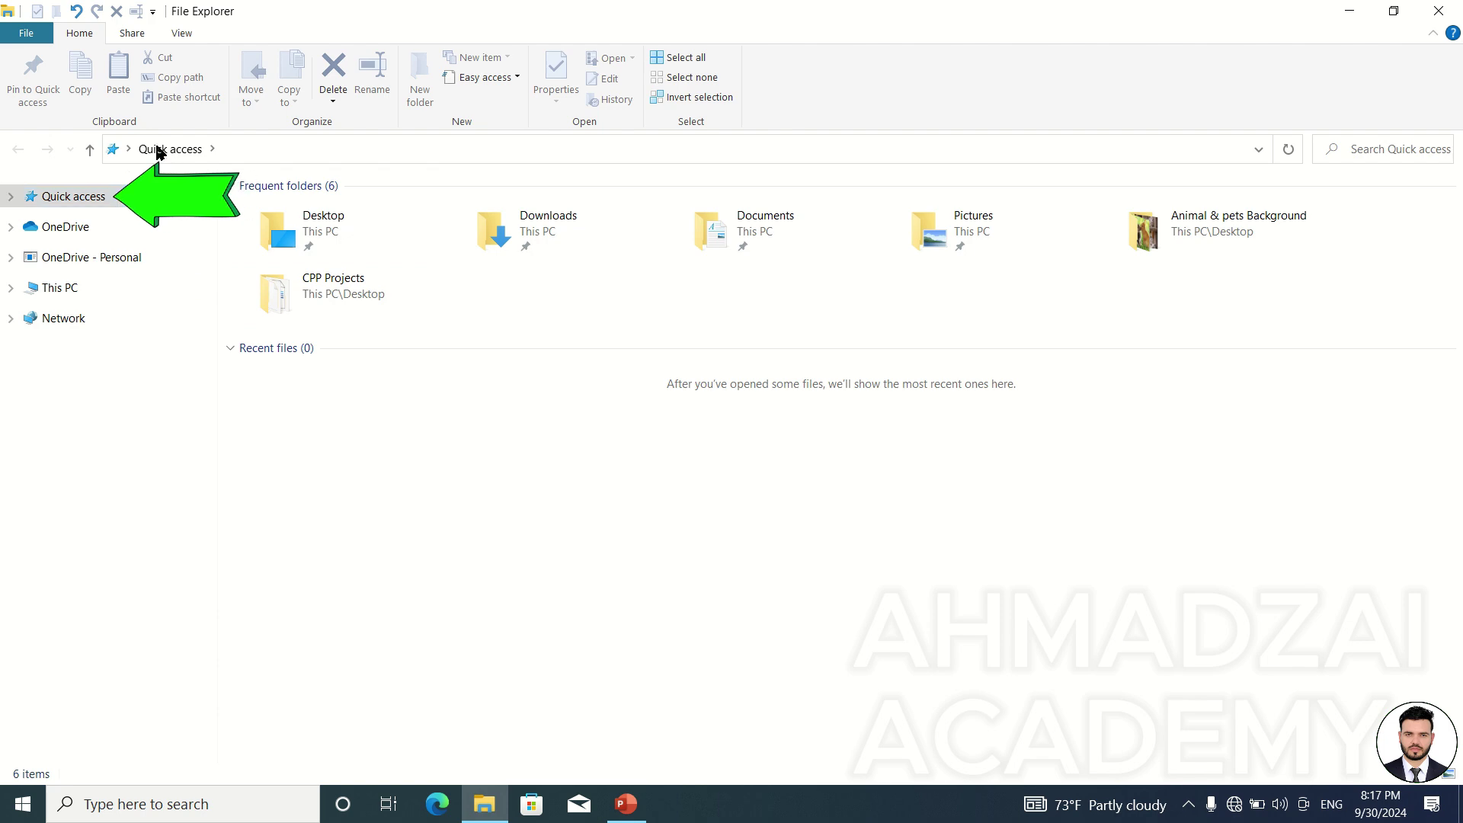
Step: In Folder Options, try This PC as the File Explorer start location, and confirm with Quick access chosen
click(183, 35)
click(844, 74)
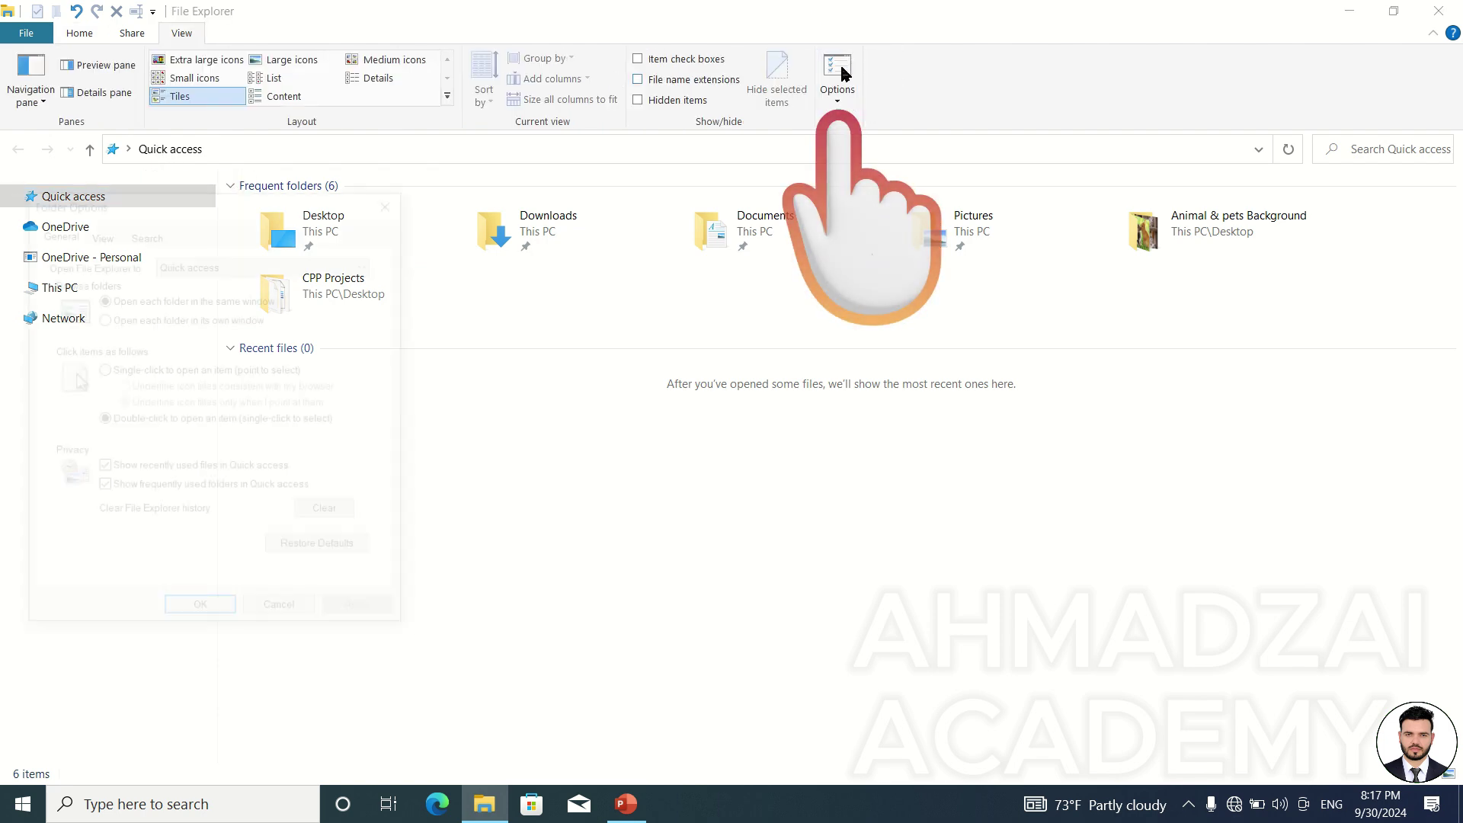
drag(320, 200, 1070, 149)
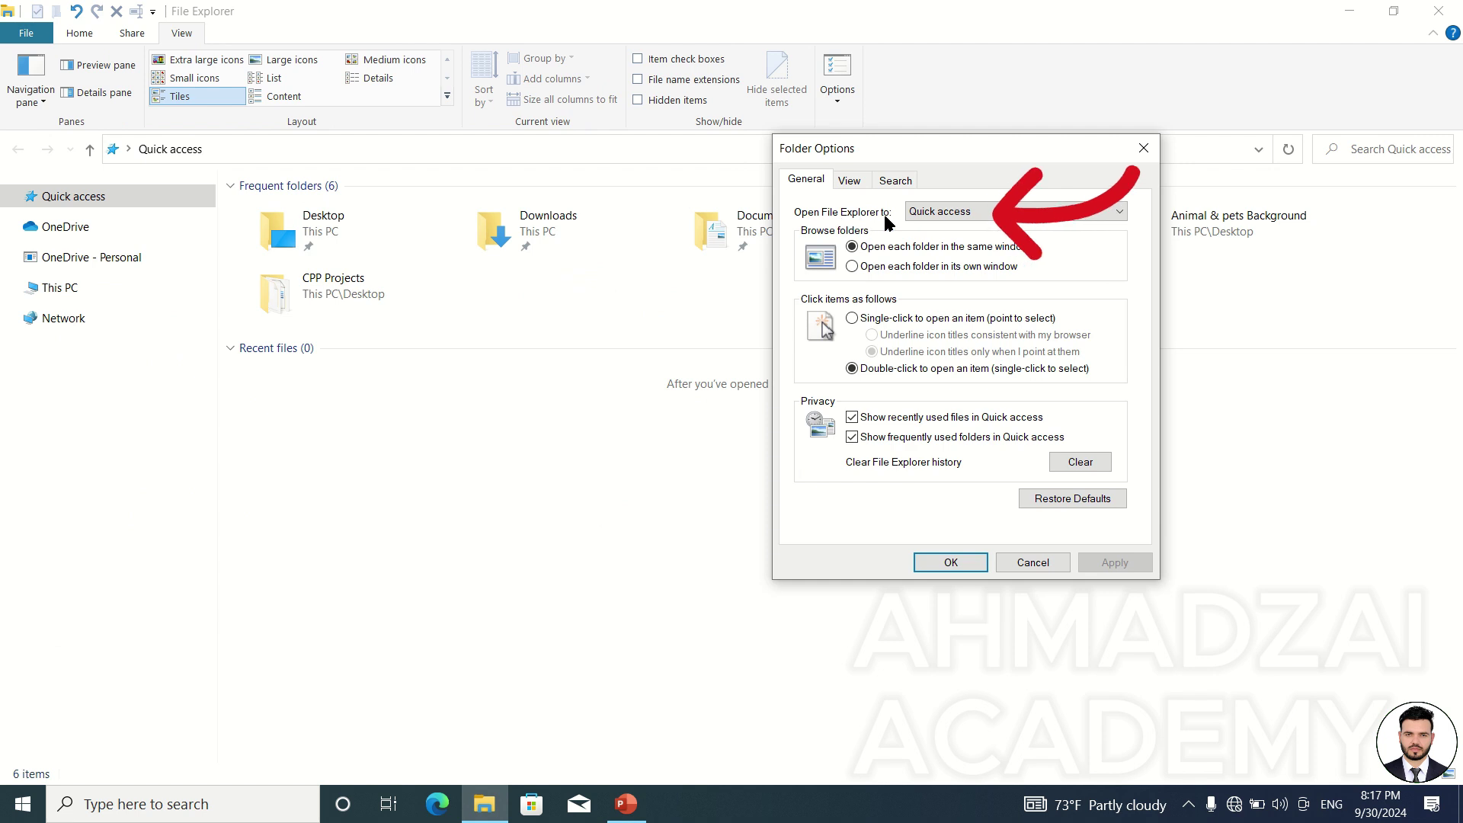
click(932, 216)
click(945, 238)
click(945, 214)
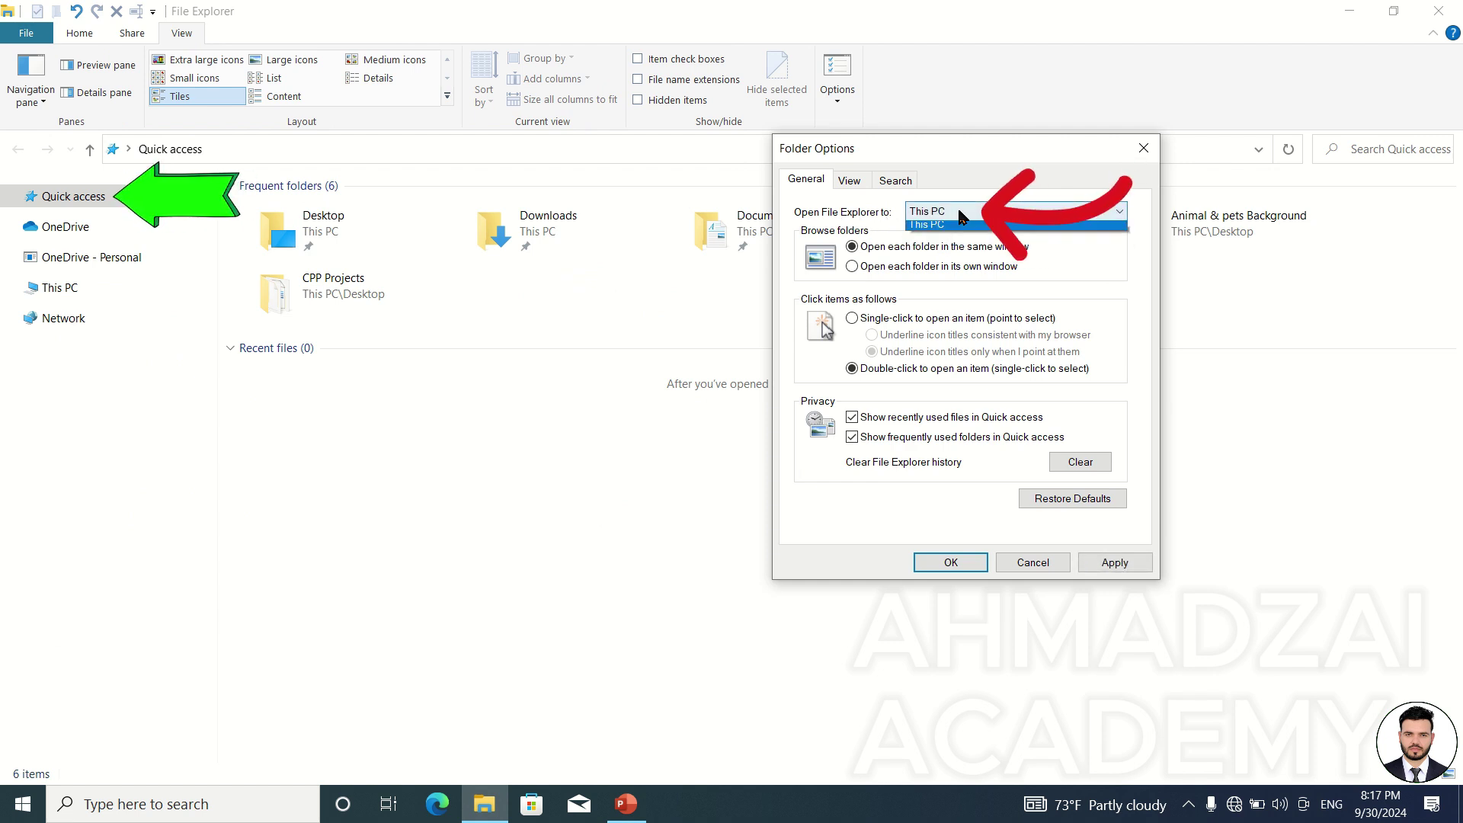
click(955, 222)
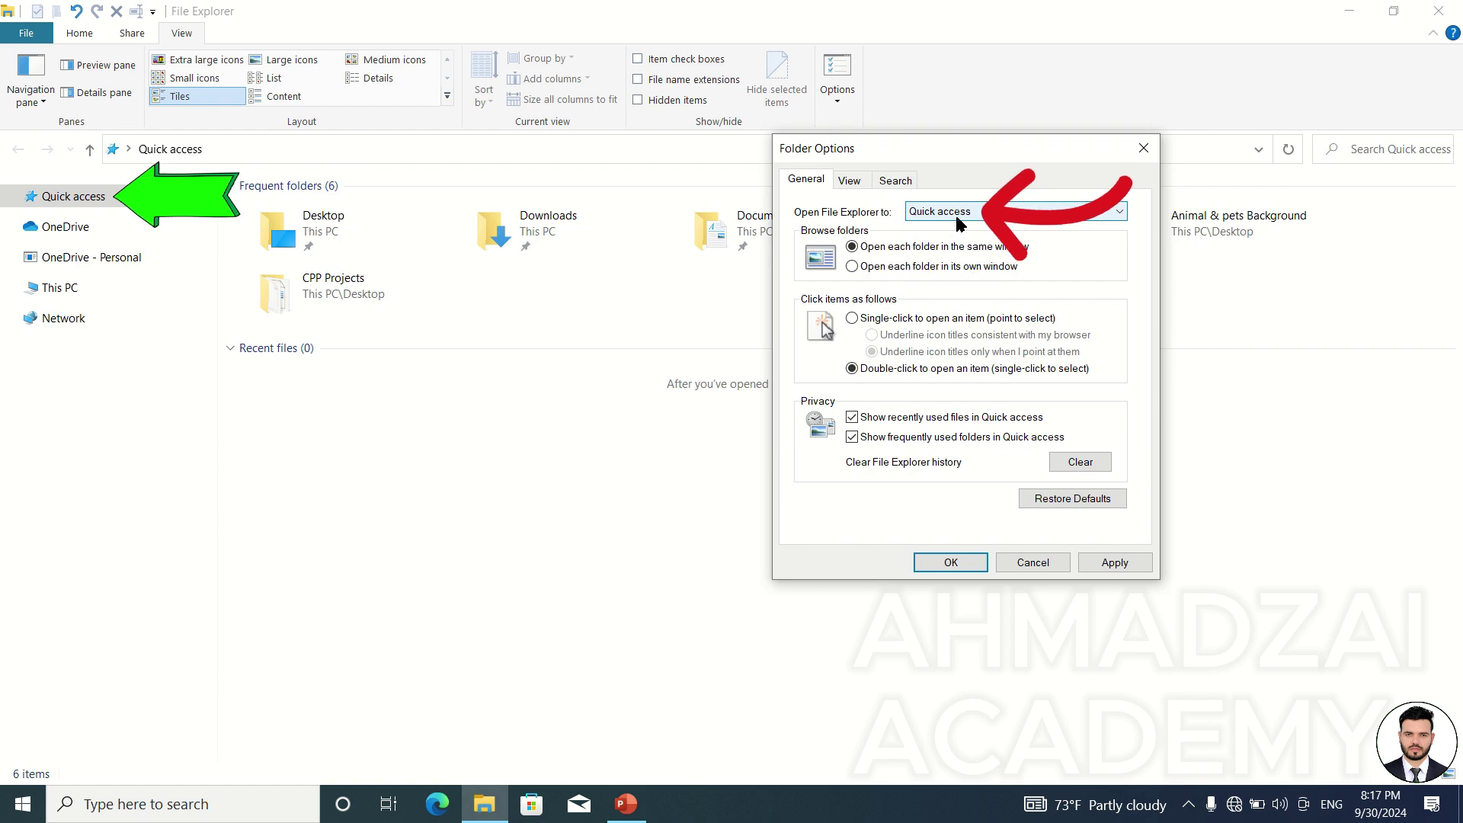
click(958, 563)
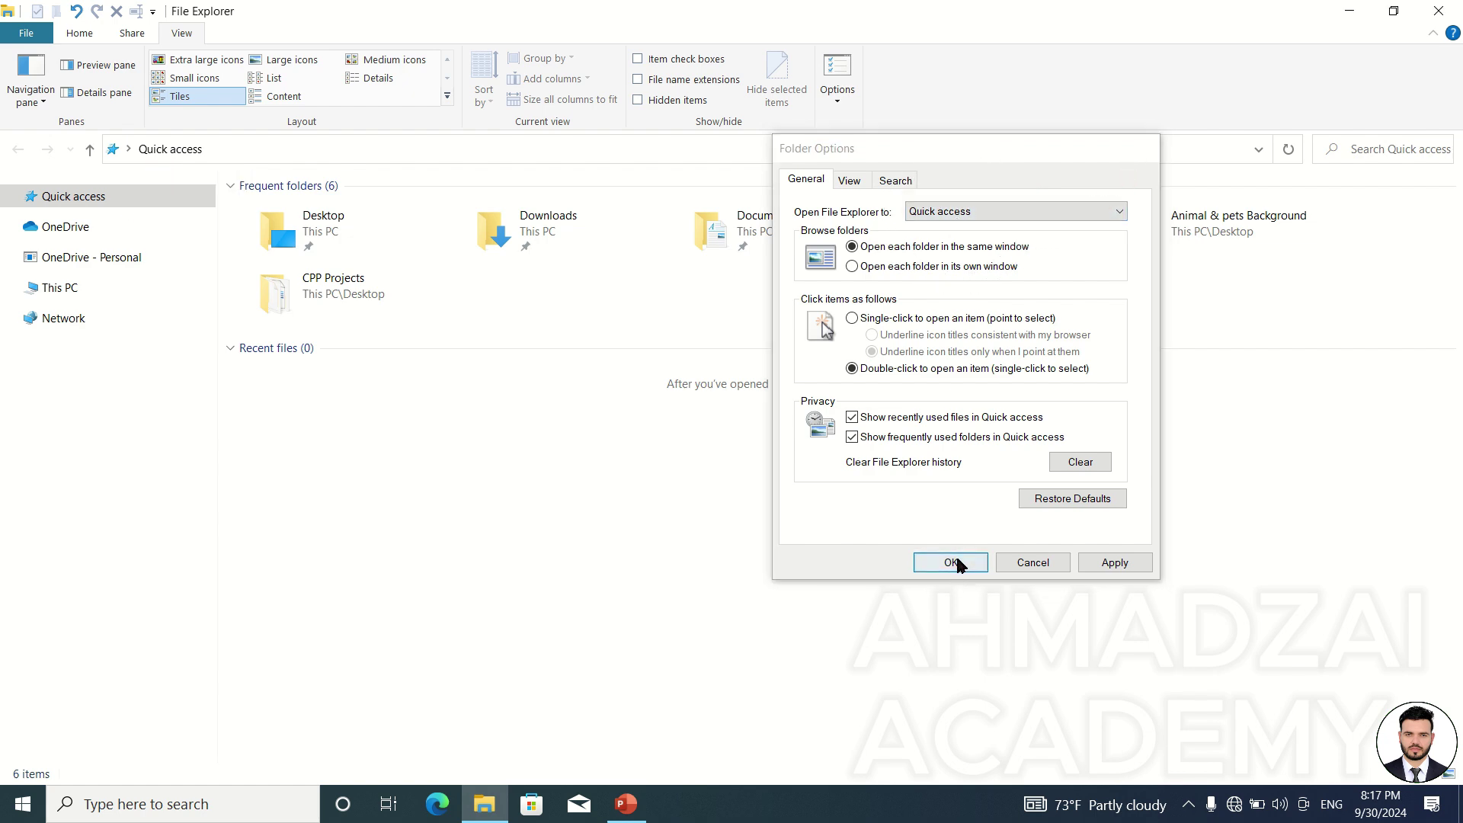
Step: Close and restart File Explorer, and review which commands are enabled for the Quick Access Toolbar
click(1440, 9)
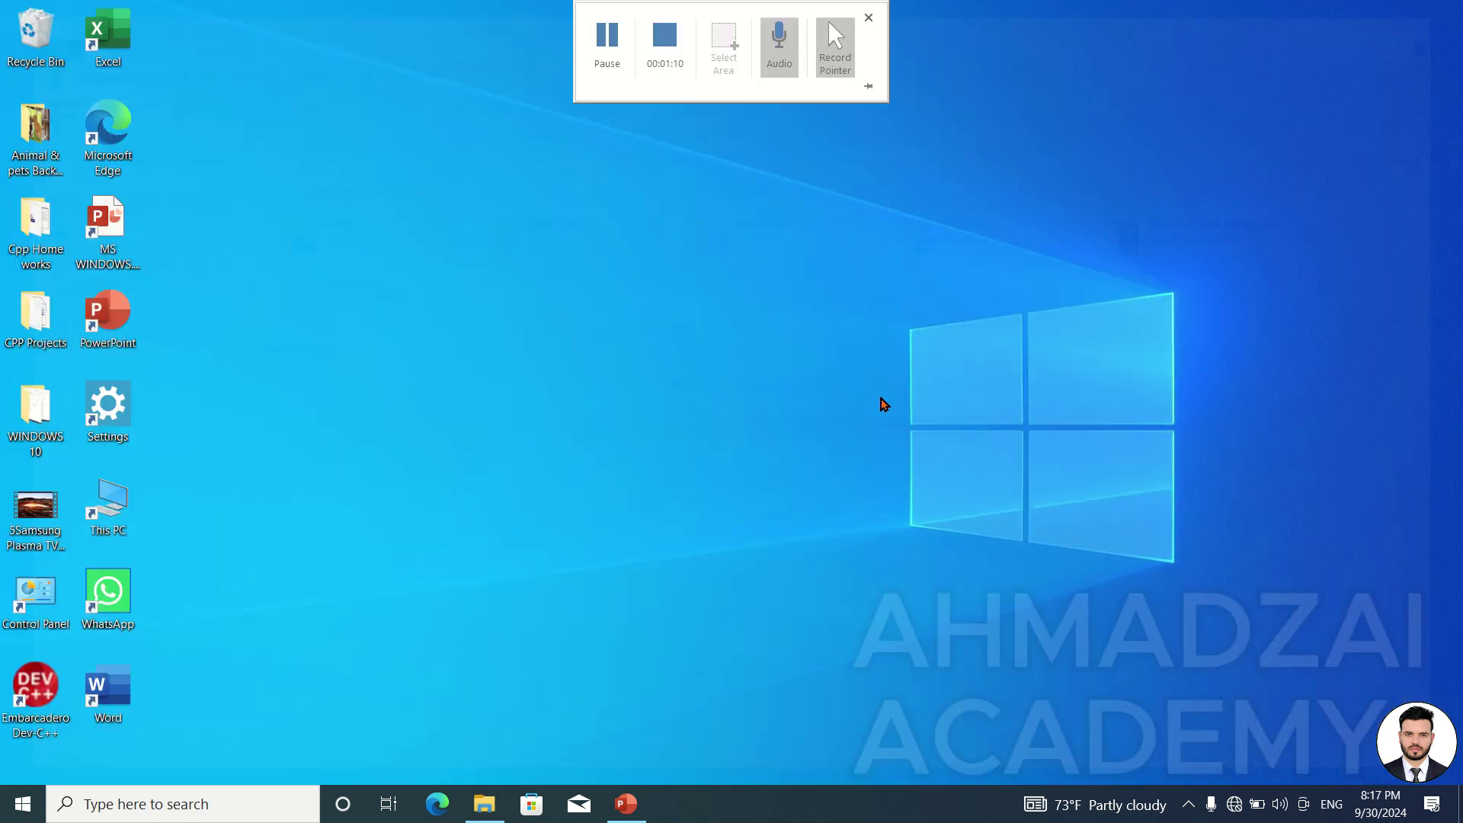
click(488, 804)
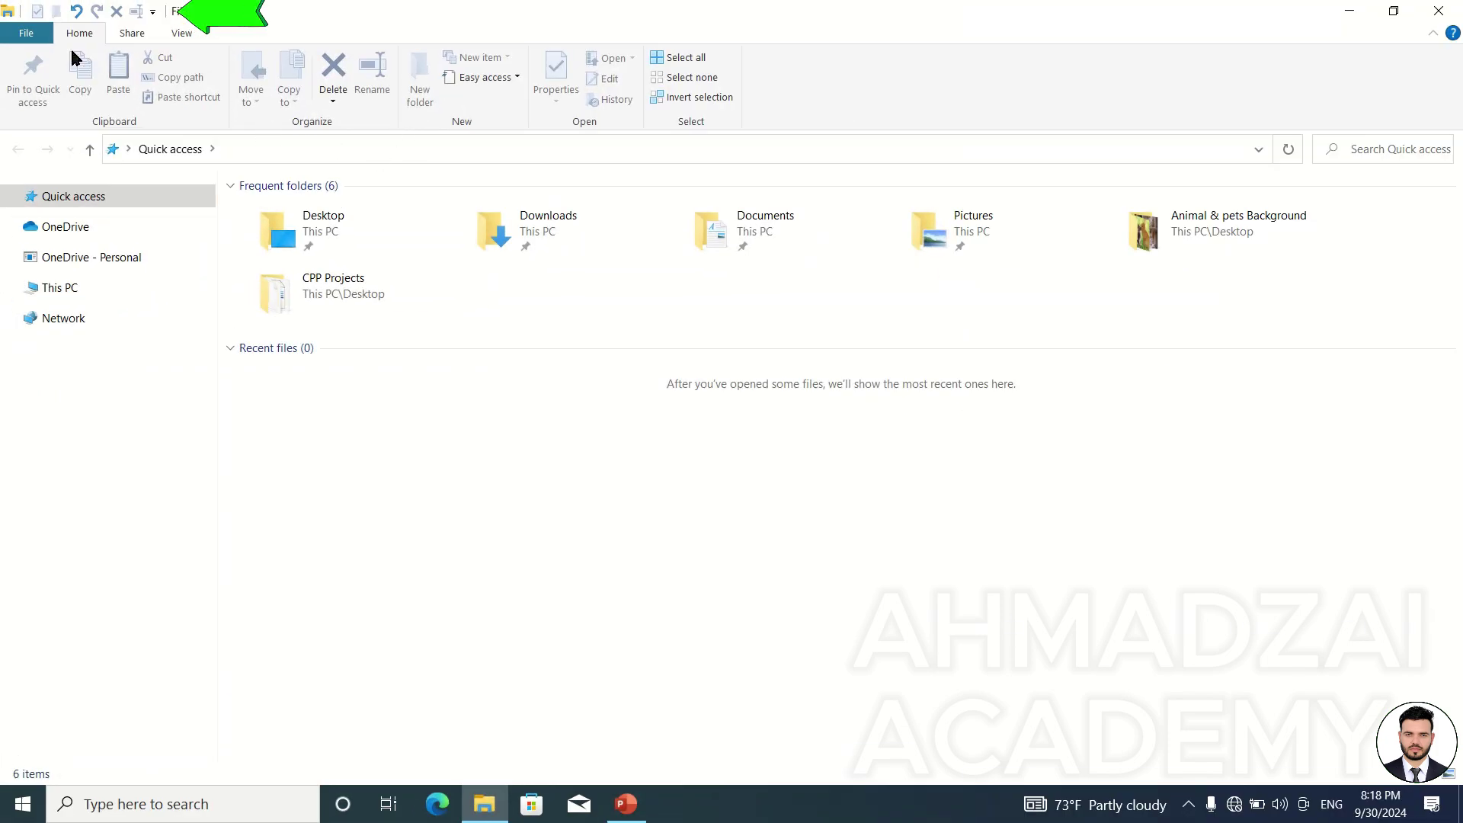
click(154, 10)
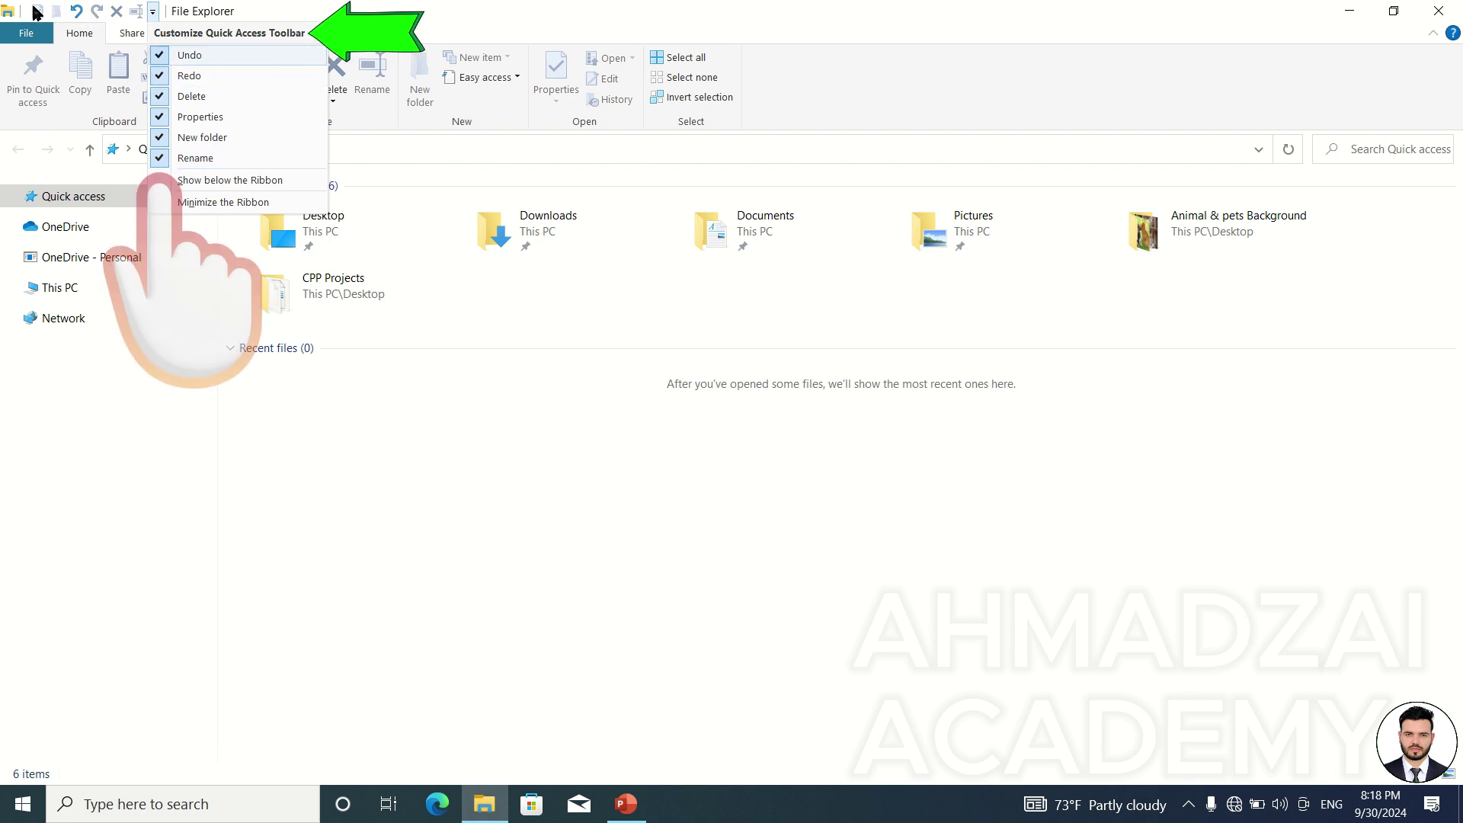
click(153, 12)
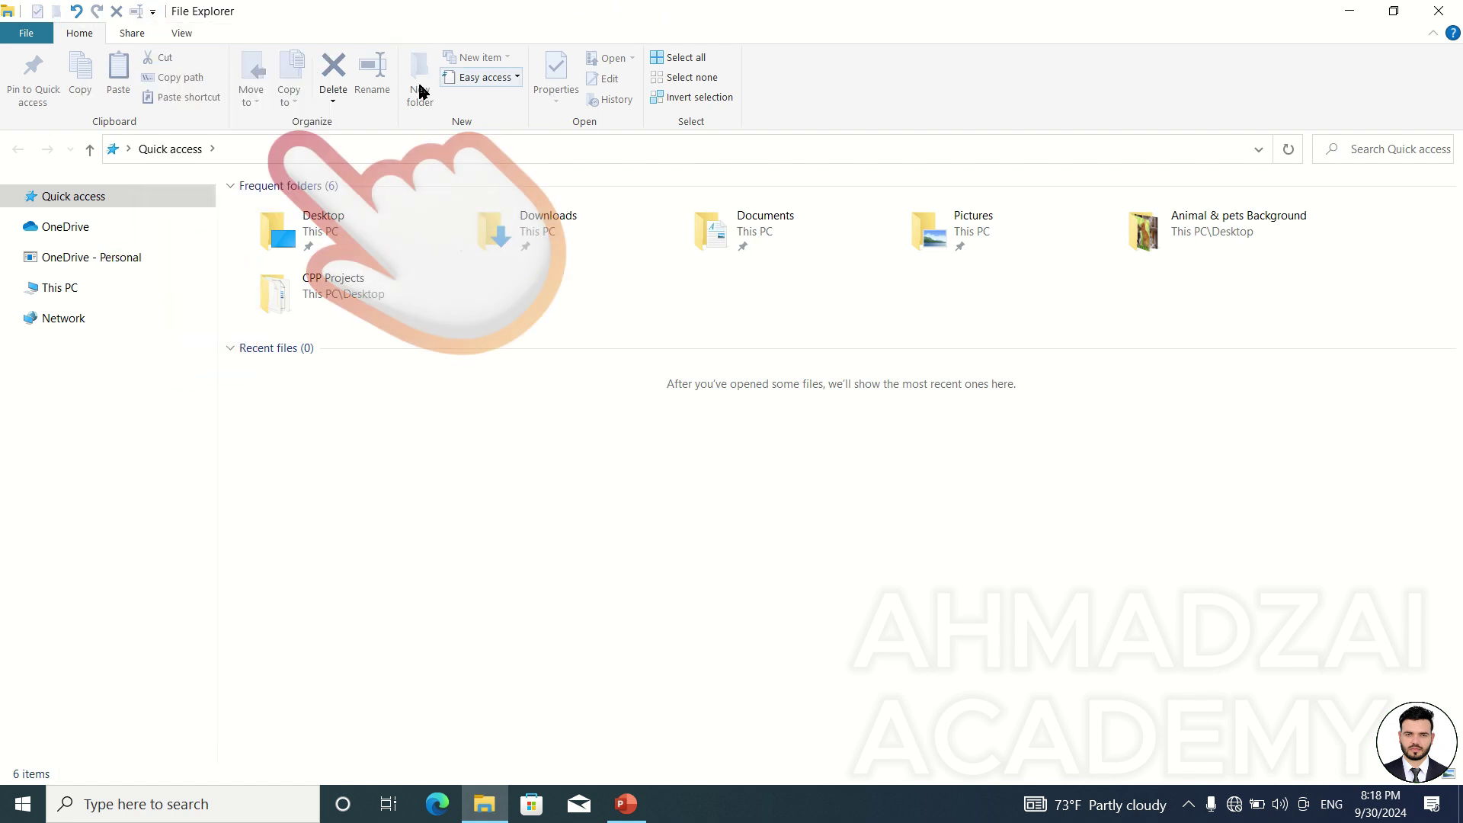
click(187, 34)
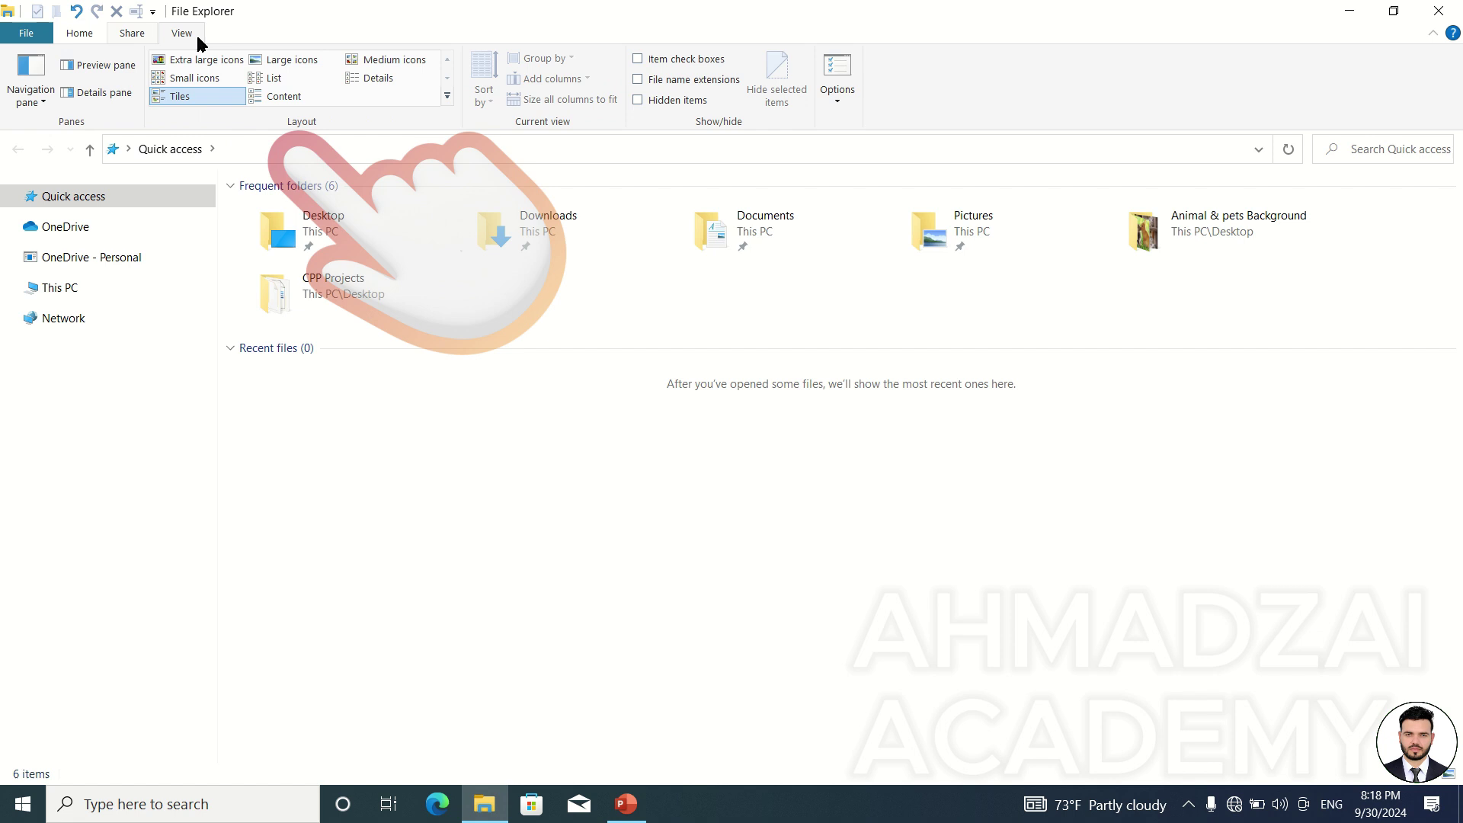
click(80, 33)
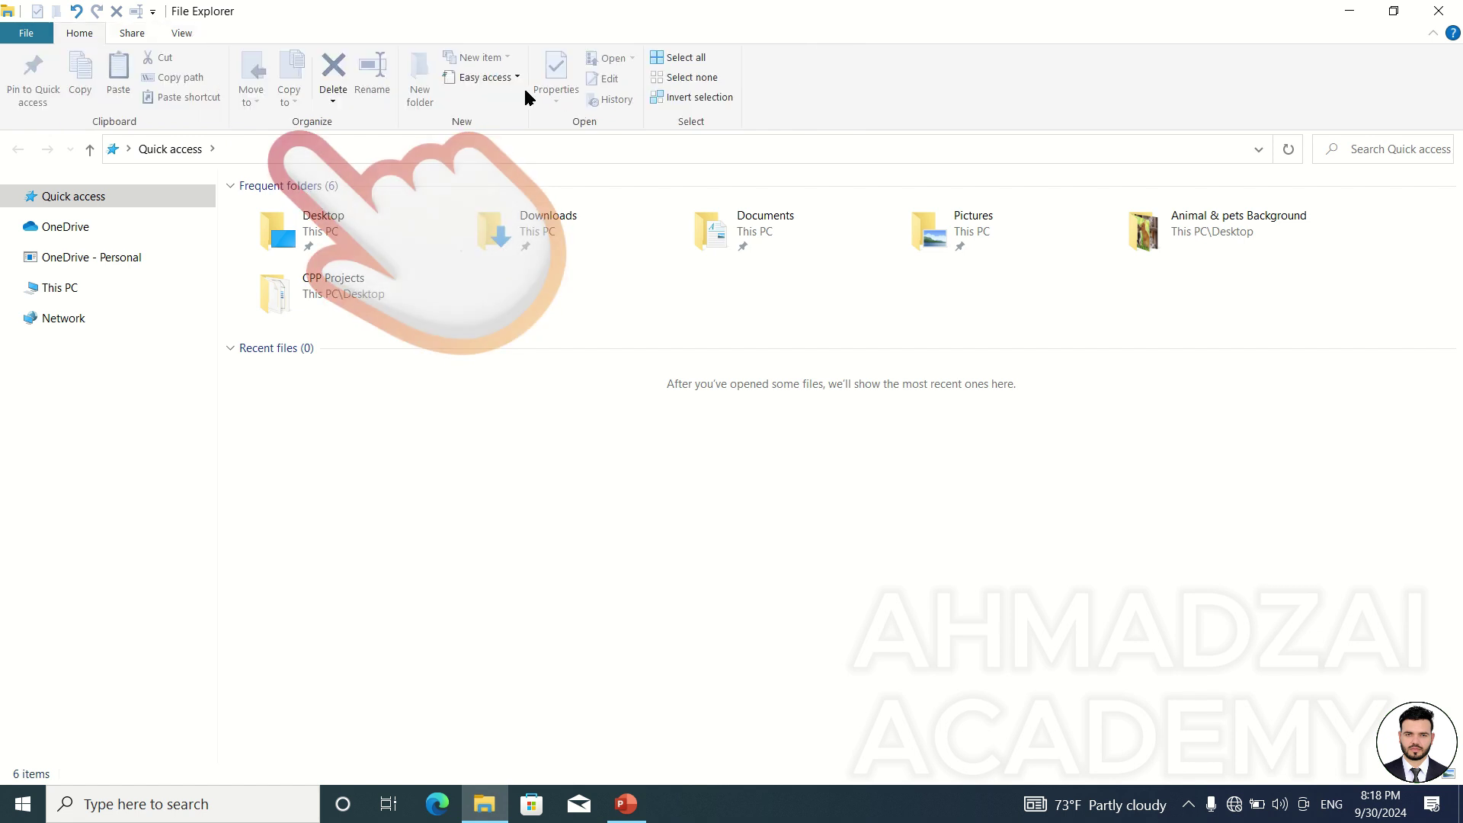
click(112, 38)
click(169, 35)
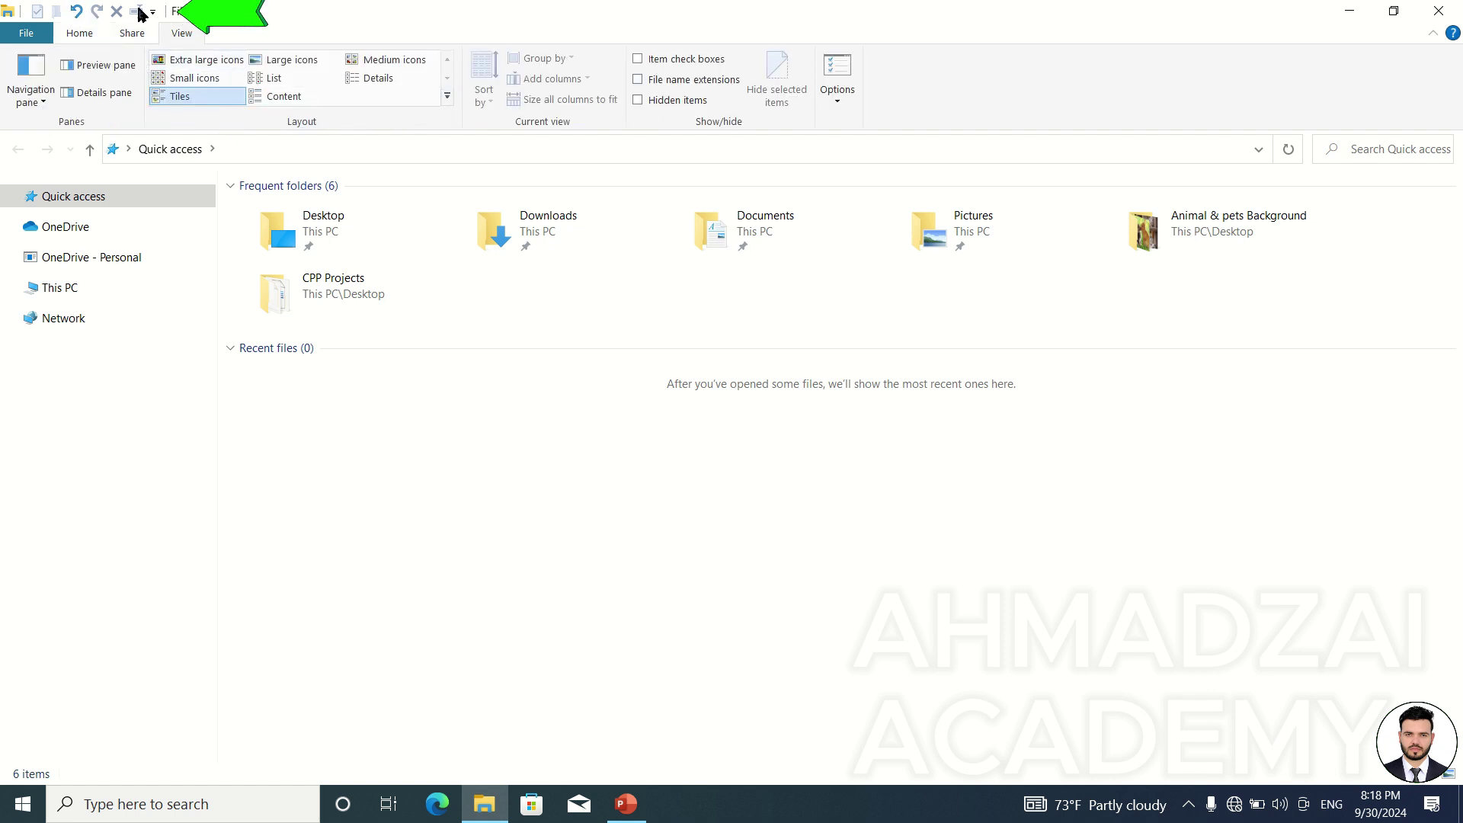
click(80, 36)
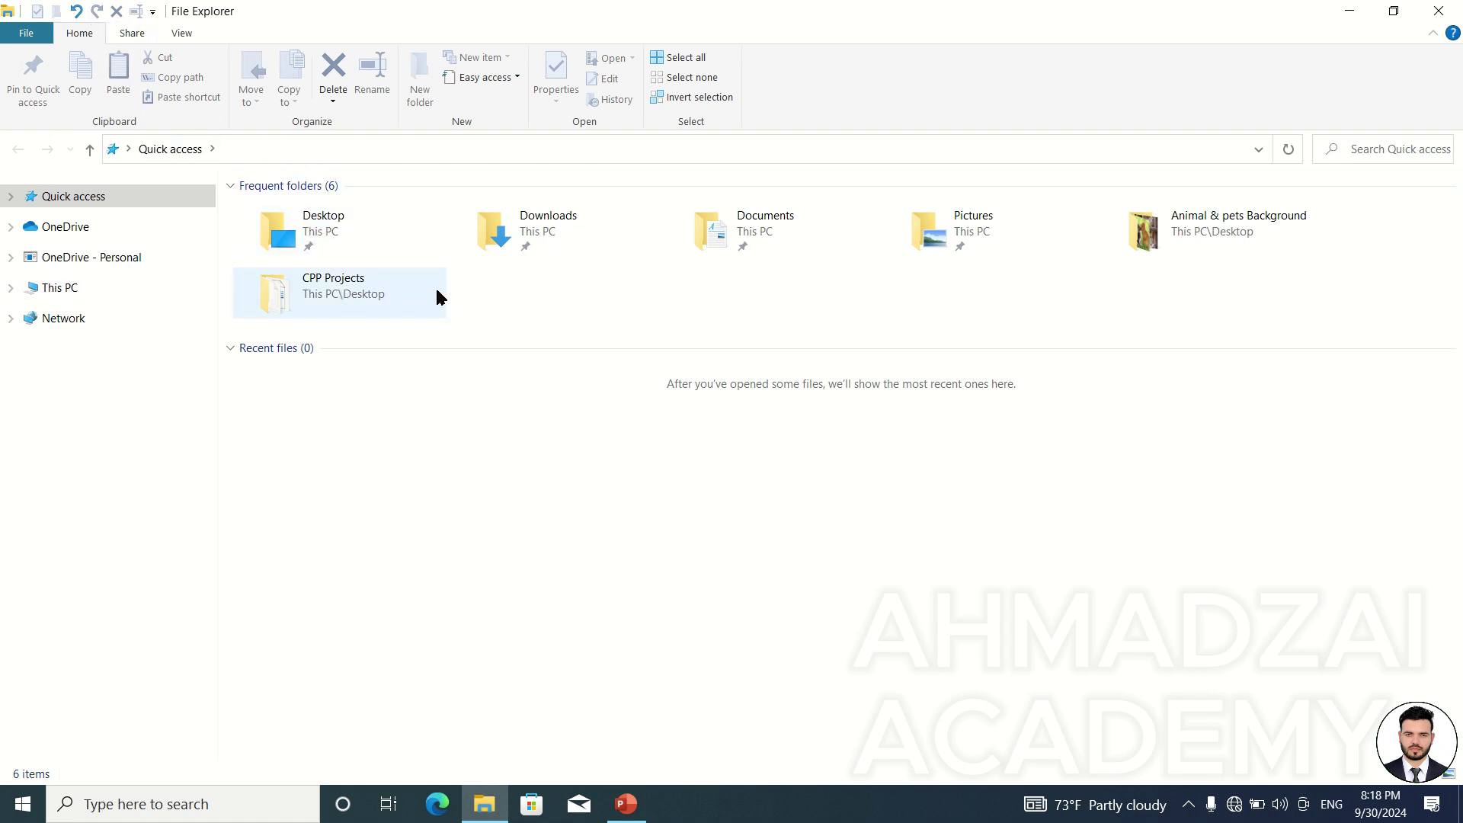
Step: Open the Animal & pets Background folder and rename the first picture, with the white kittens, to sadaf
double_click(1150, 246)
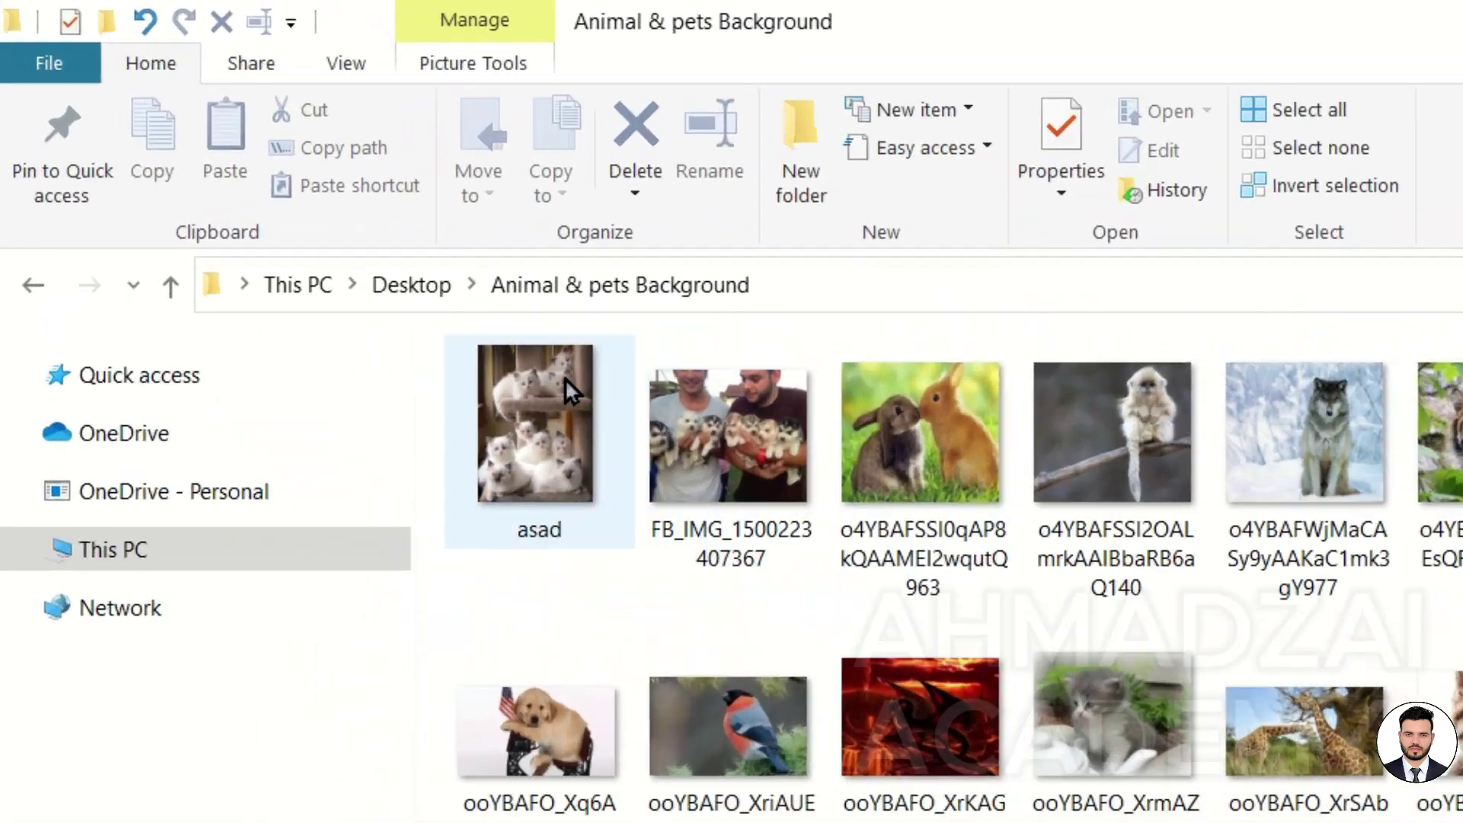
click(297, 200)
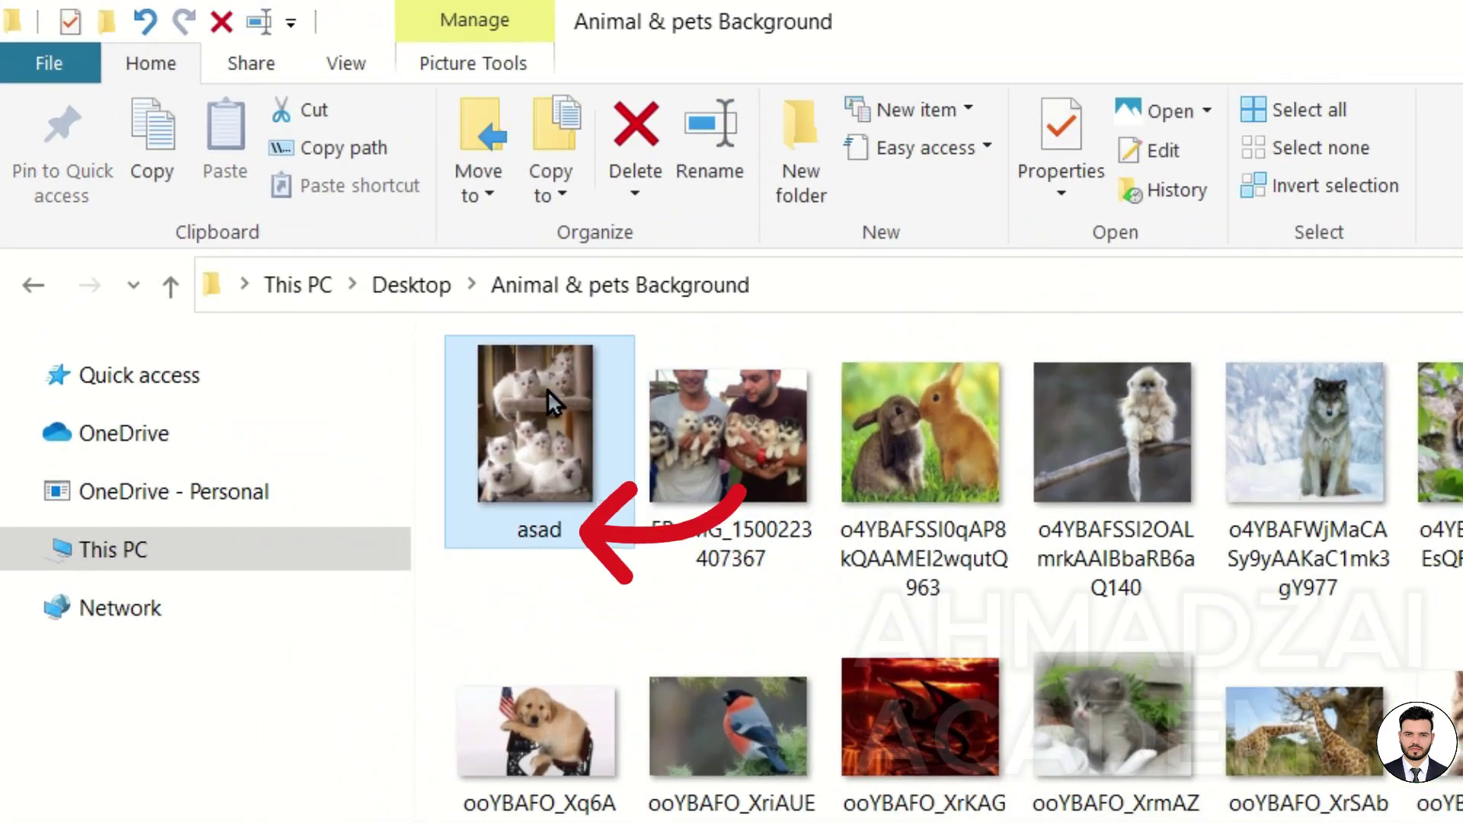
click(258, 23)
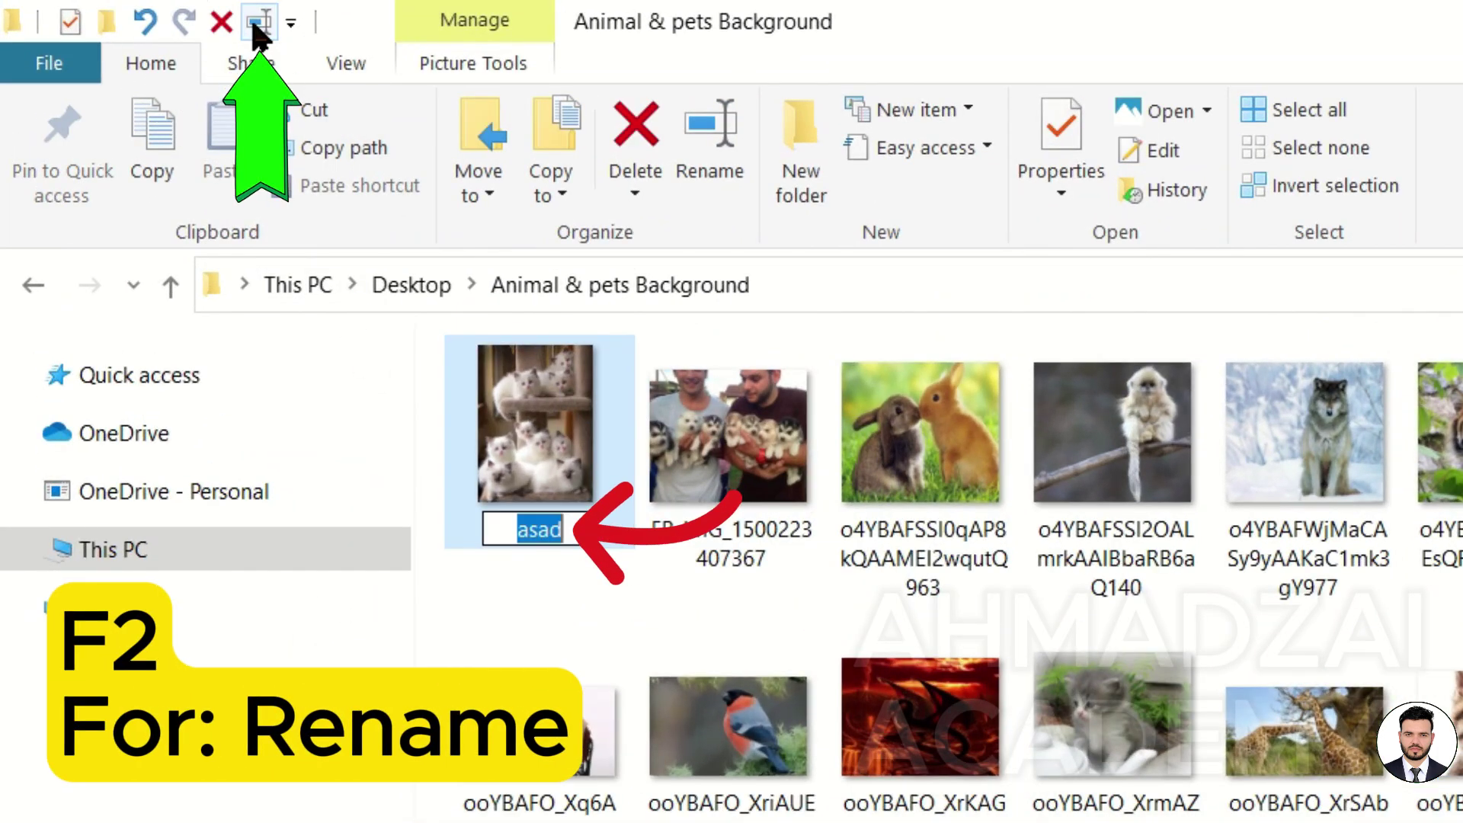
text(sadaf)
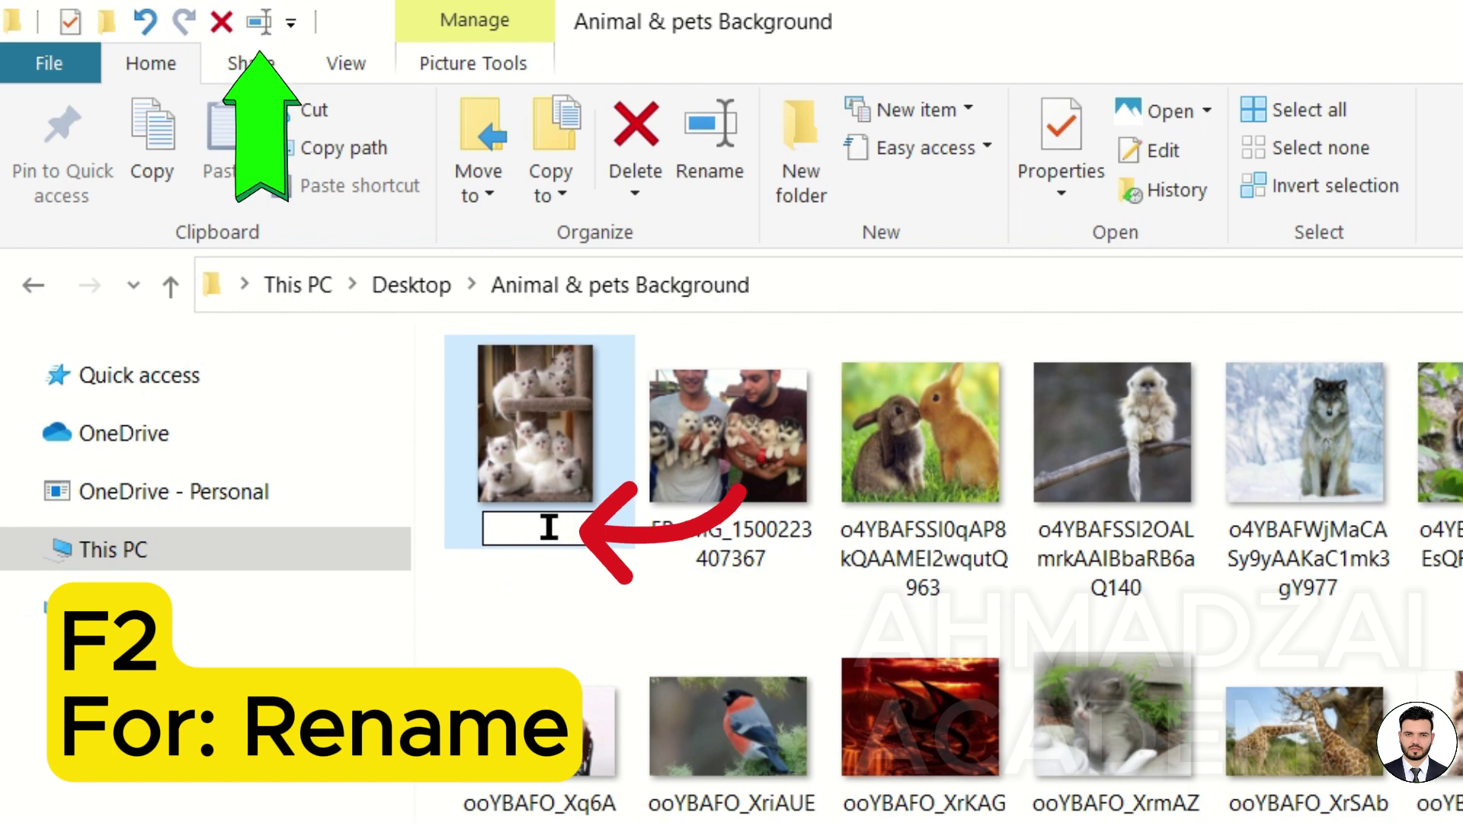
key(Return)
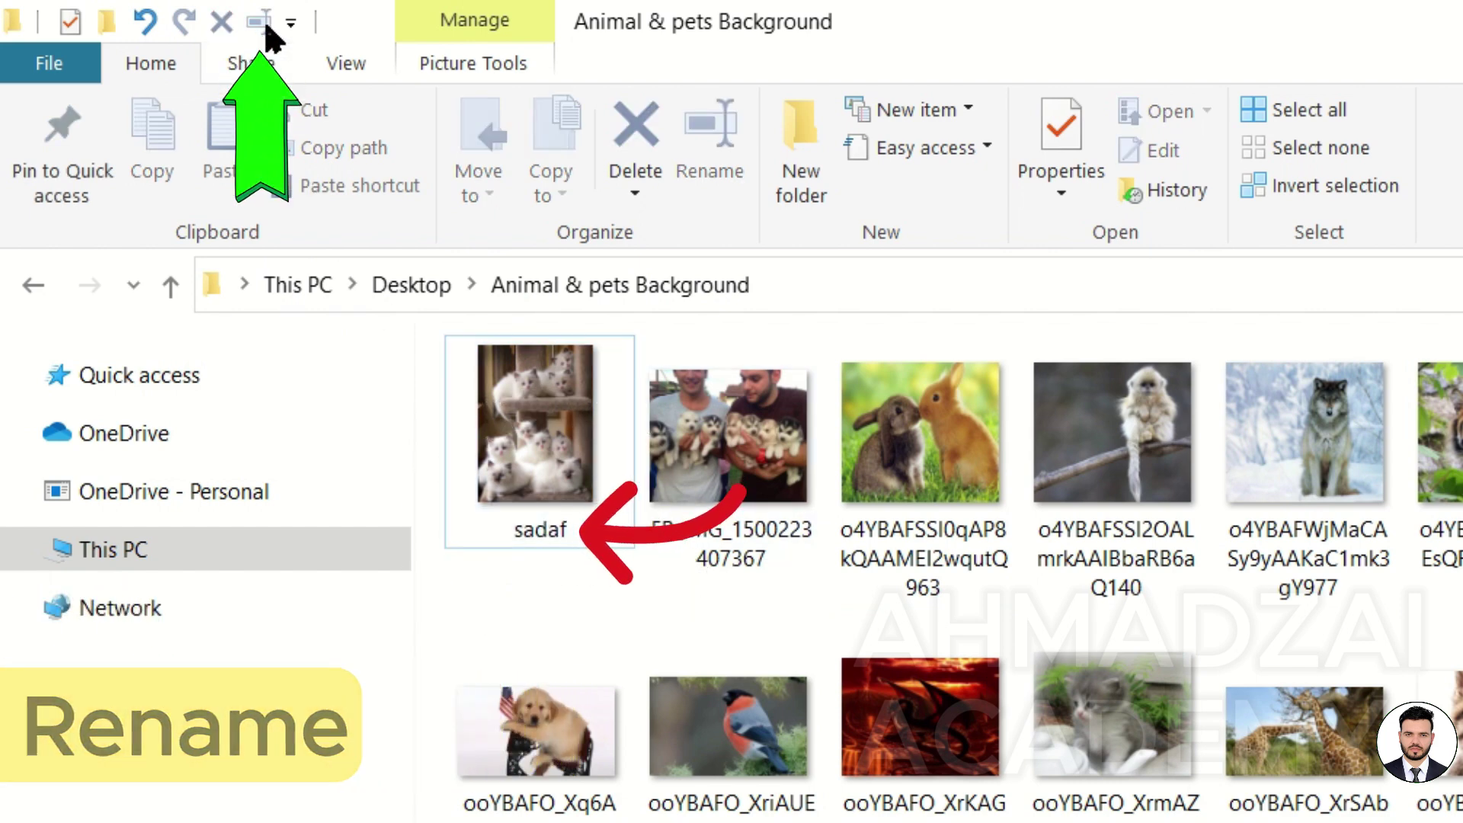
Step: Undo and redo the rename of the white kittens picture
click(147, 23)
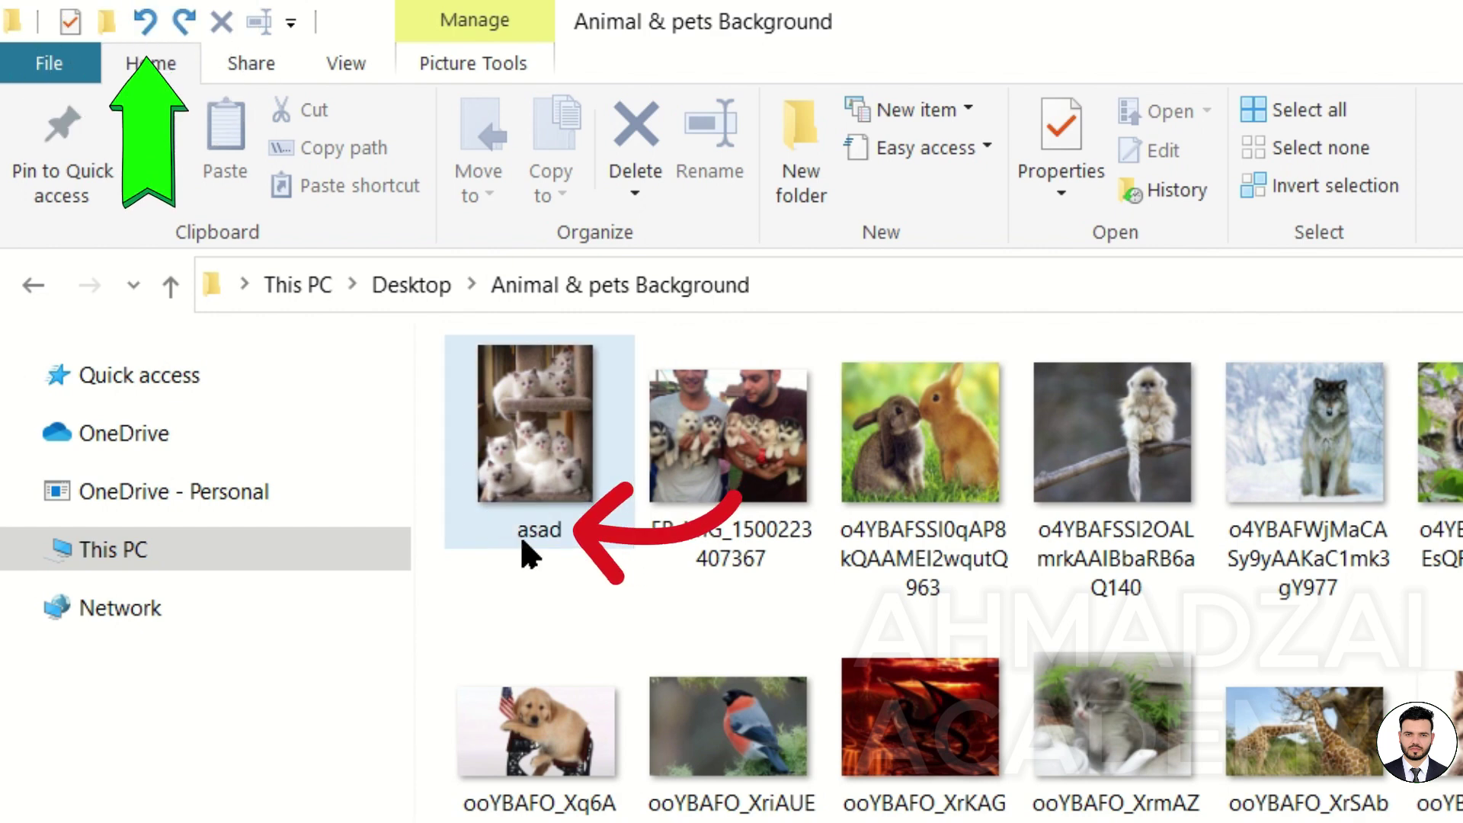
click(183, 21)
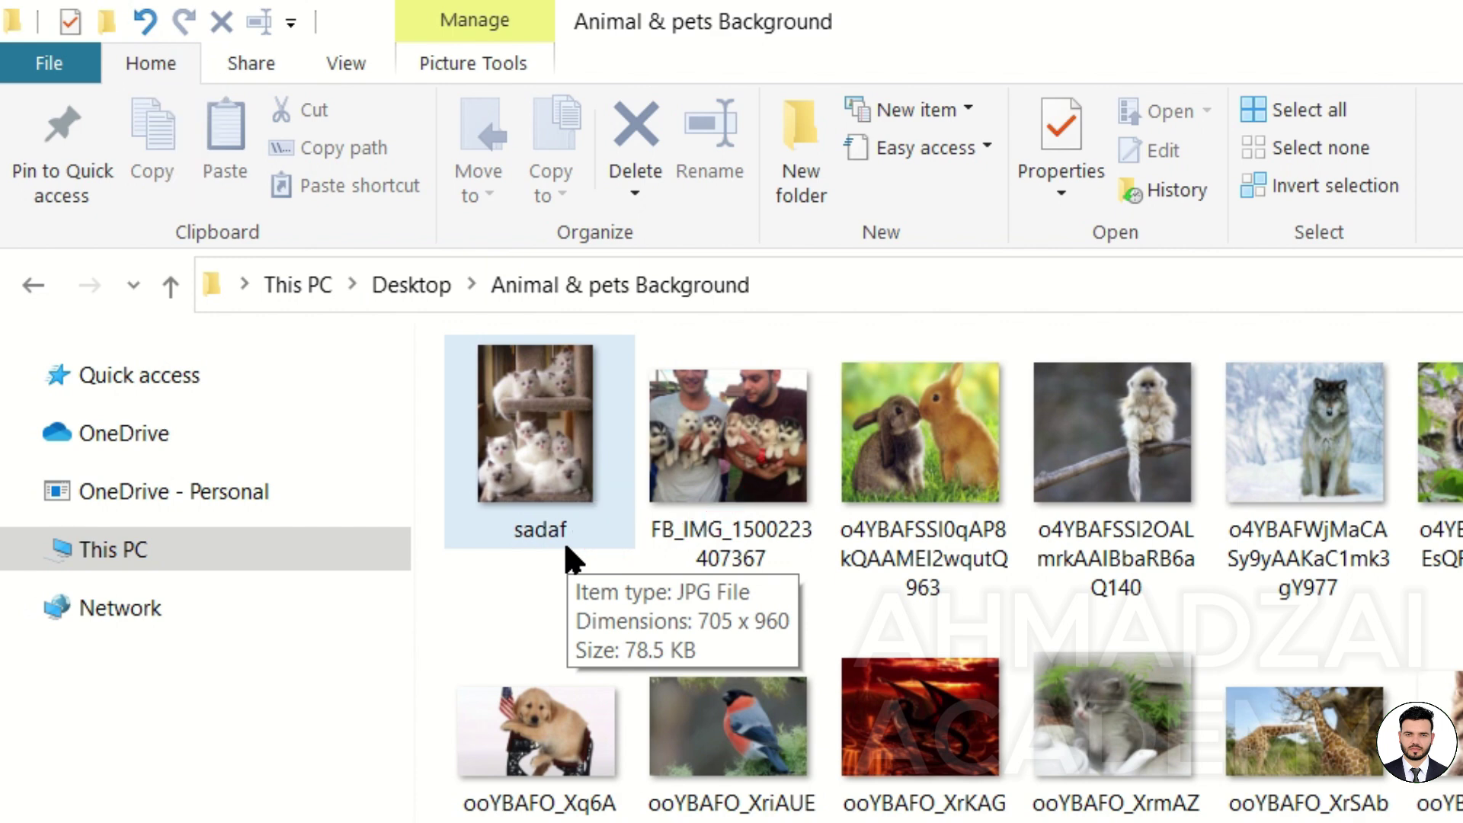
key(ctrl+z)
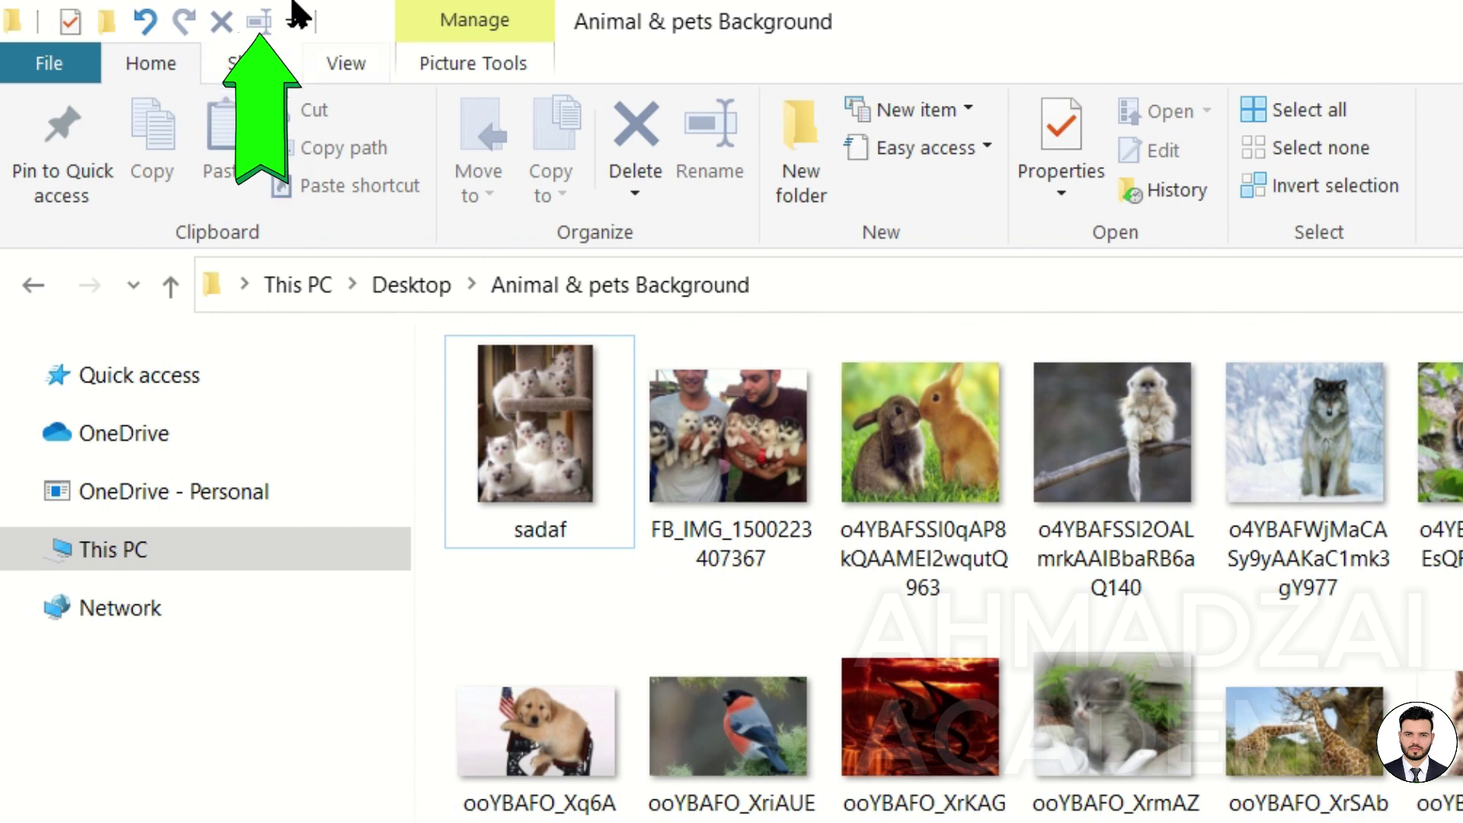
Step: Open the name of the sadaf picture for editing and leave it without entering a new name
click(744, 562)
ctrl+click(573, 504)
click(573, 504)
click(765, 505)
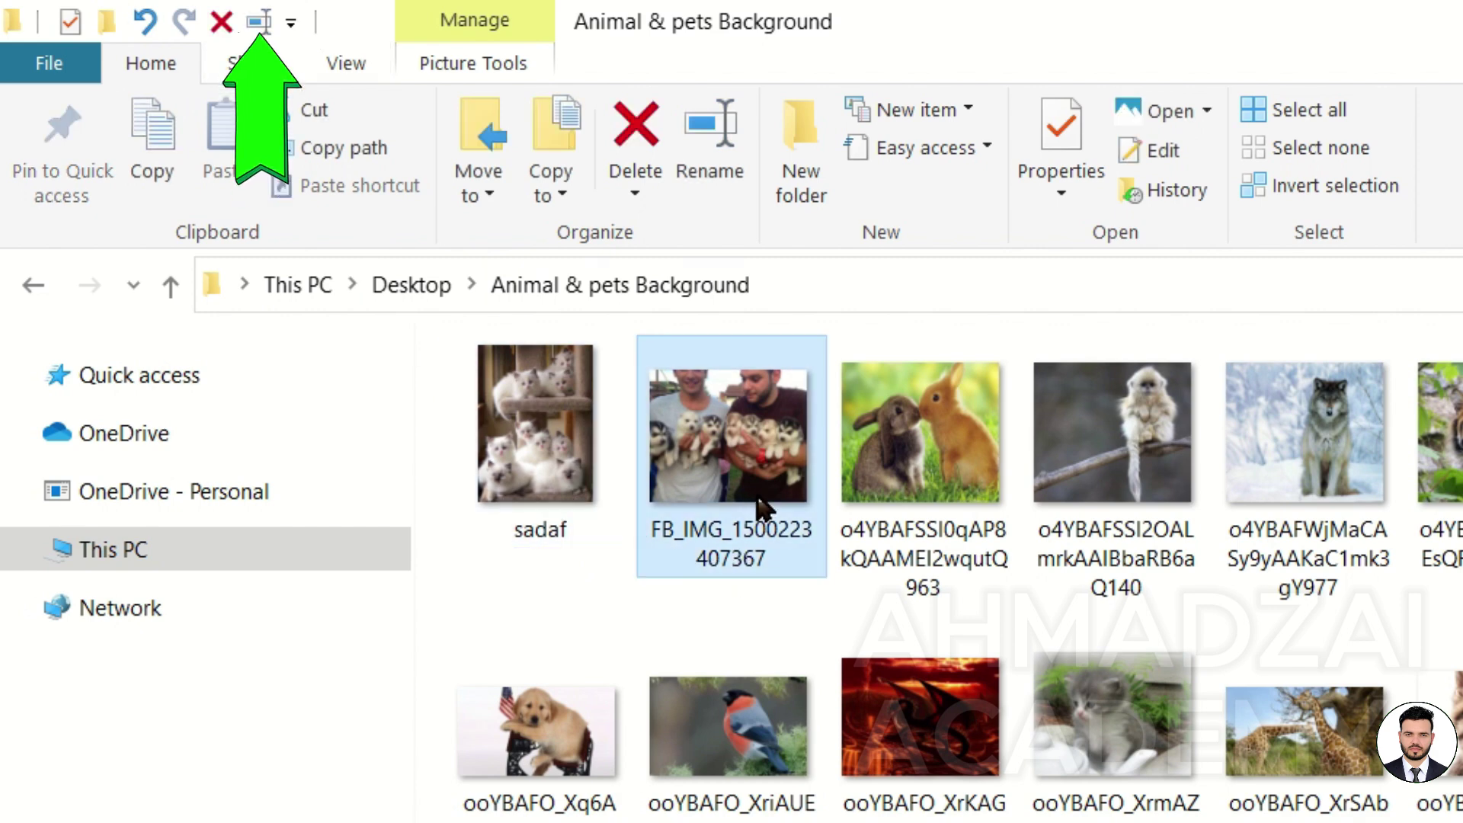
click(561, 500)
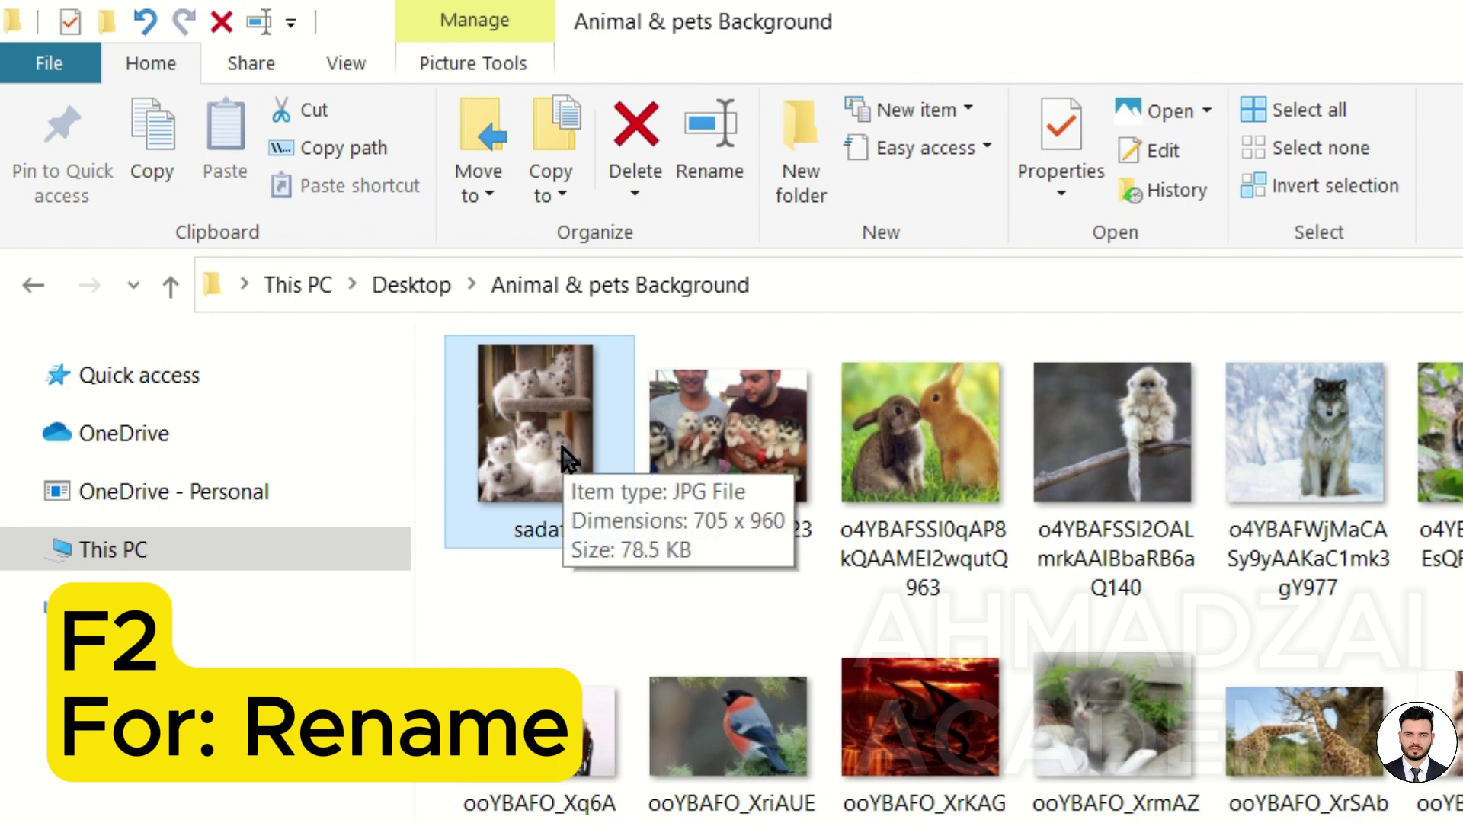
key(F2)
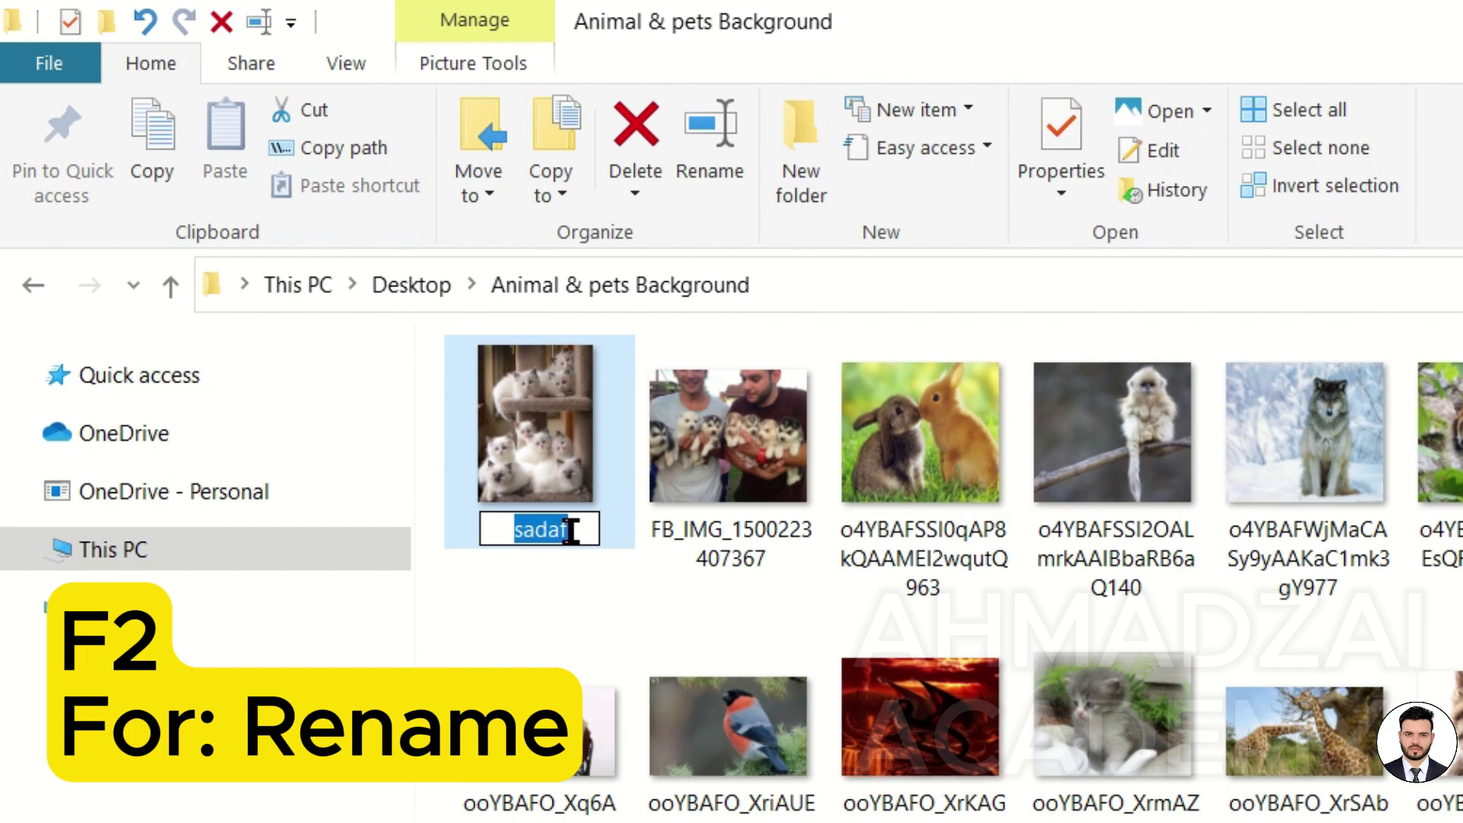
click(772, 526)
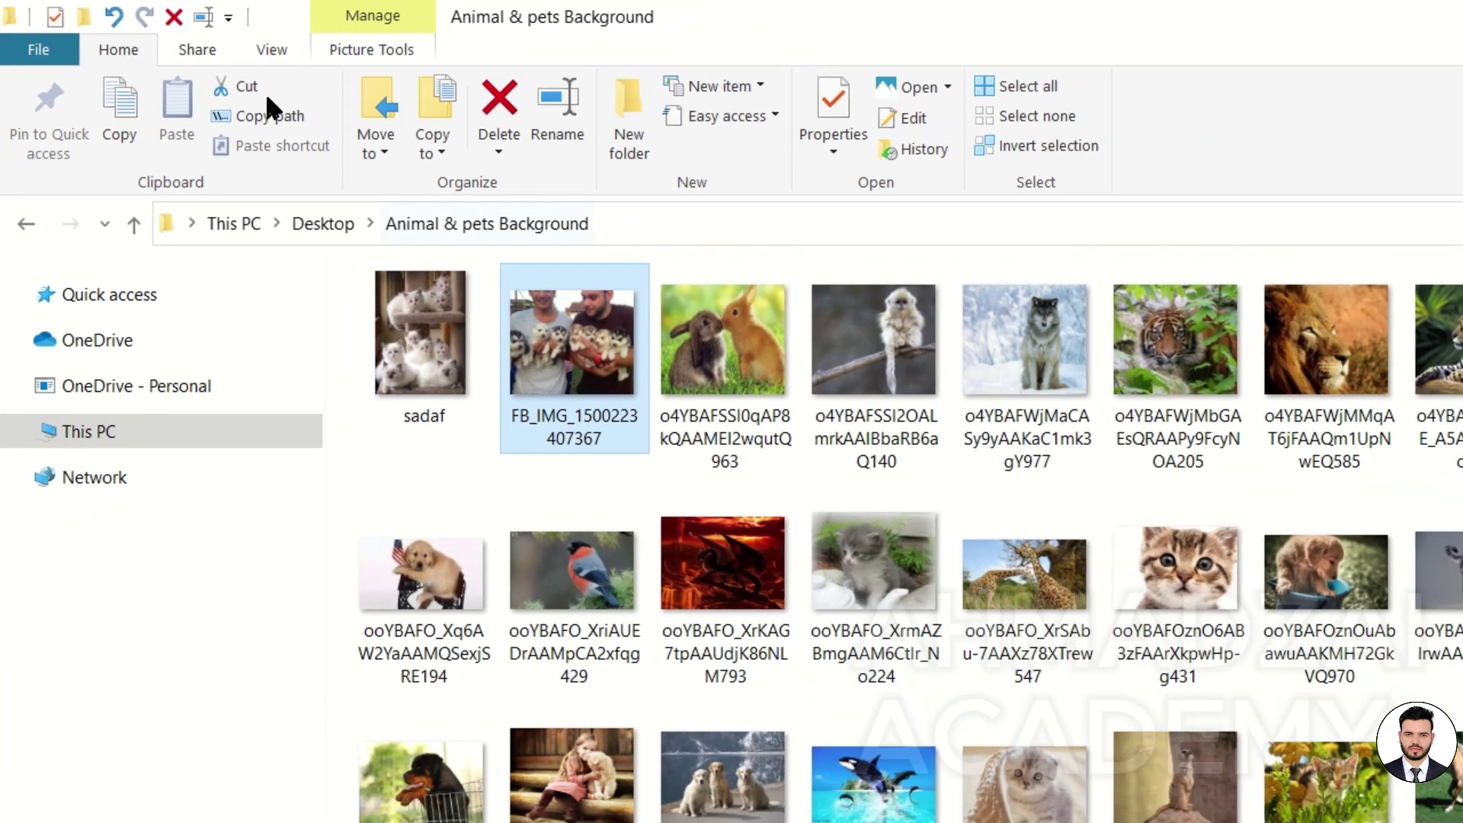
Step: Start deleting the sadaf picture and decline moving it to the Recycle Bin
click(459, 372)
click(174, 17)
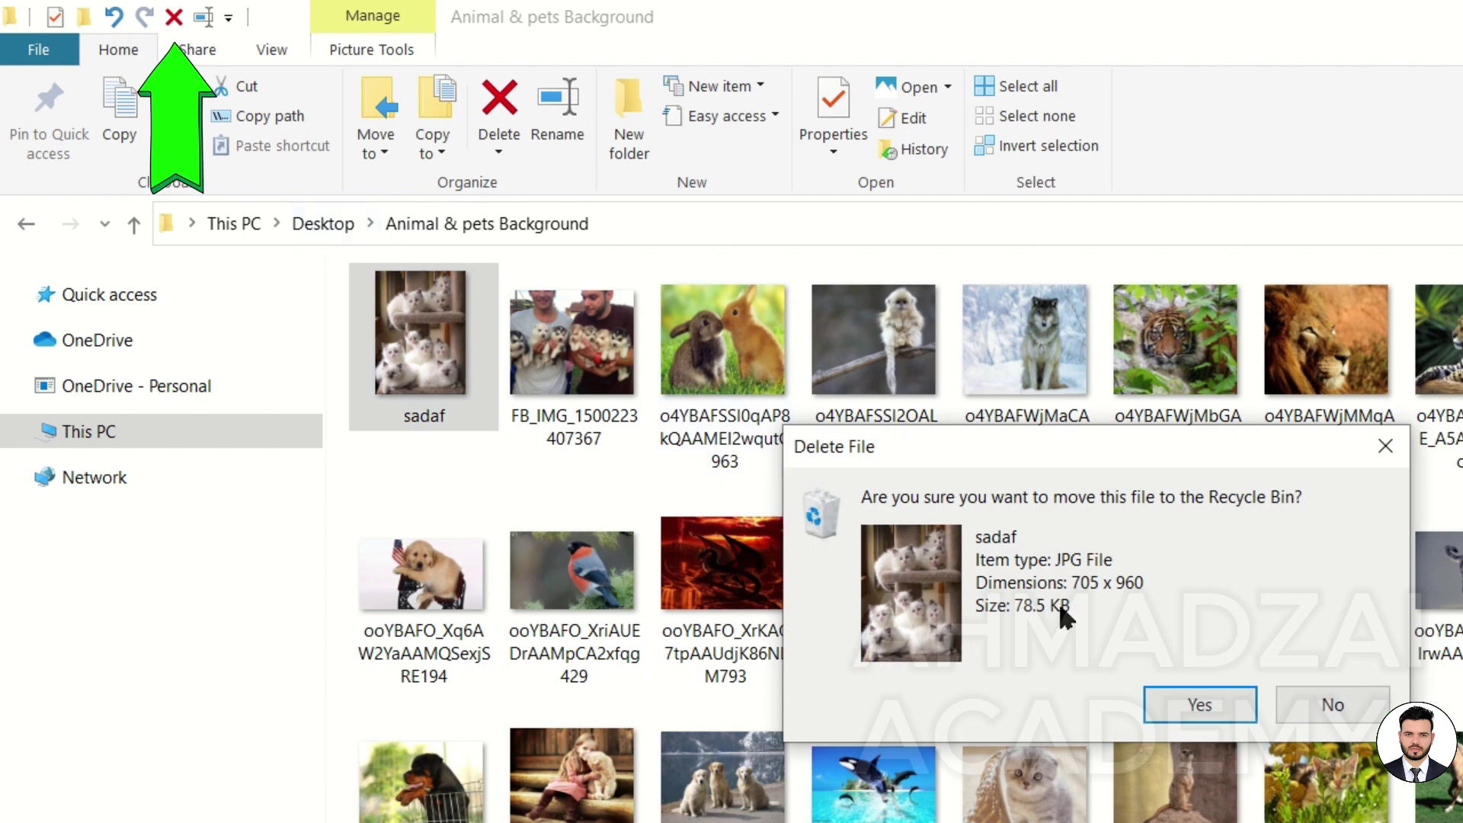
click(1326, 699)
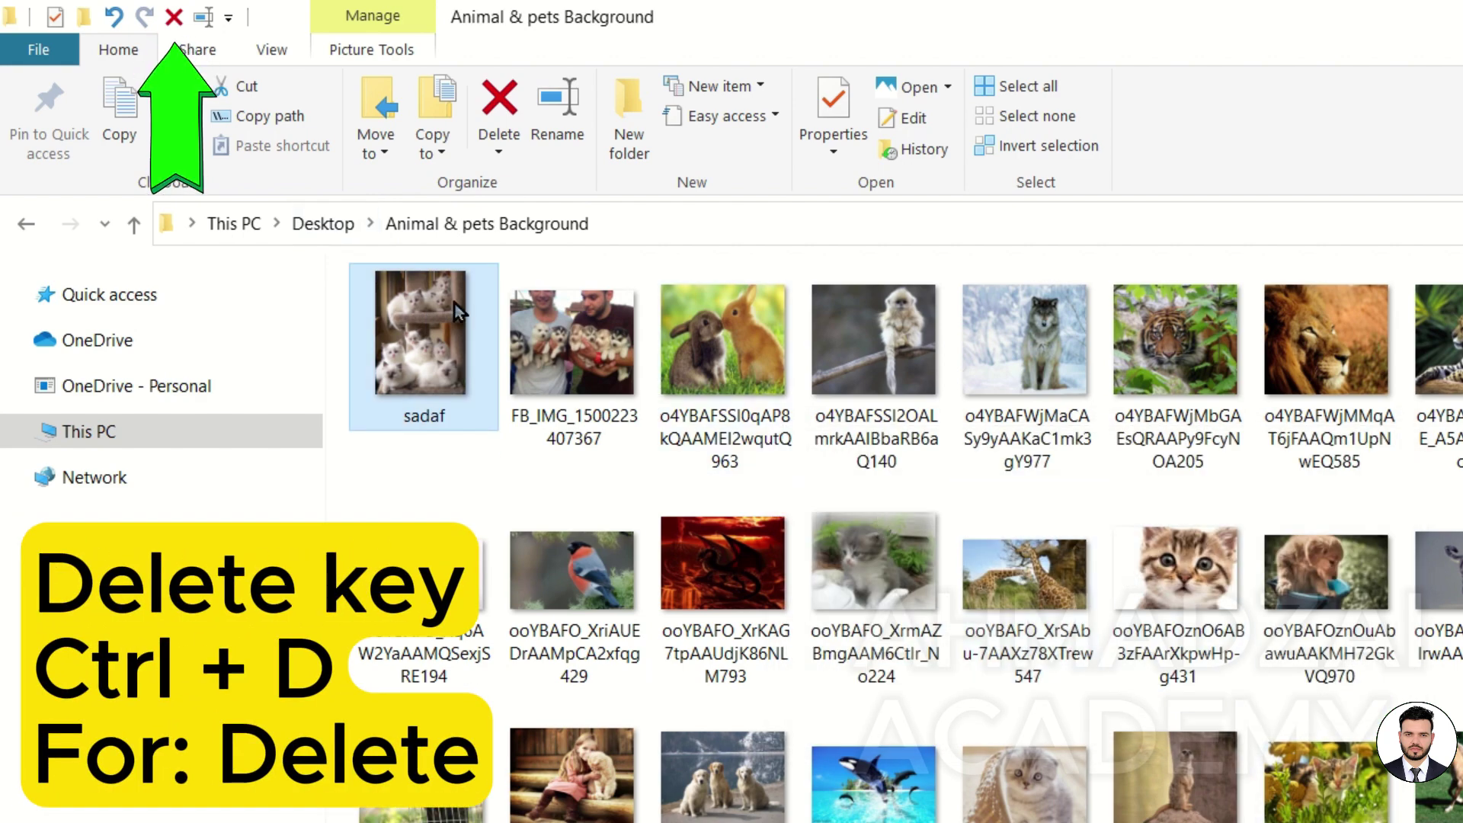
Step: Start deleting the sadaf picture two more times, declining the move to the Recycle Bin each time
key(Delete)
click(1336, 698)
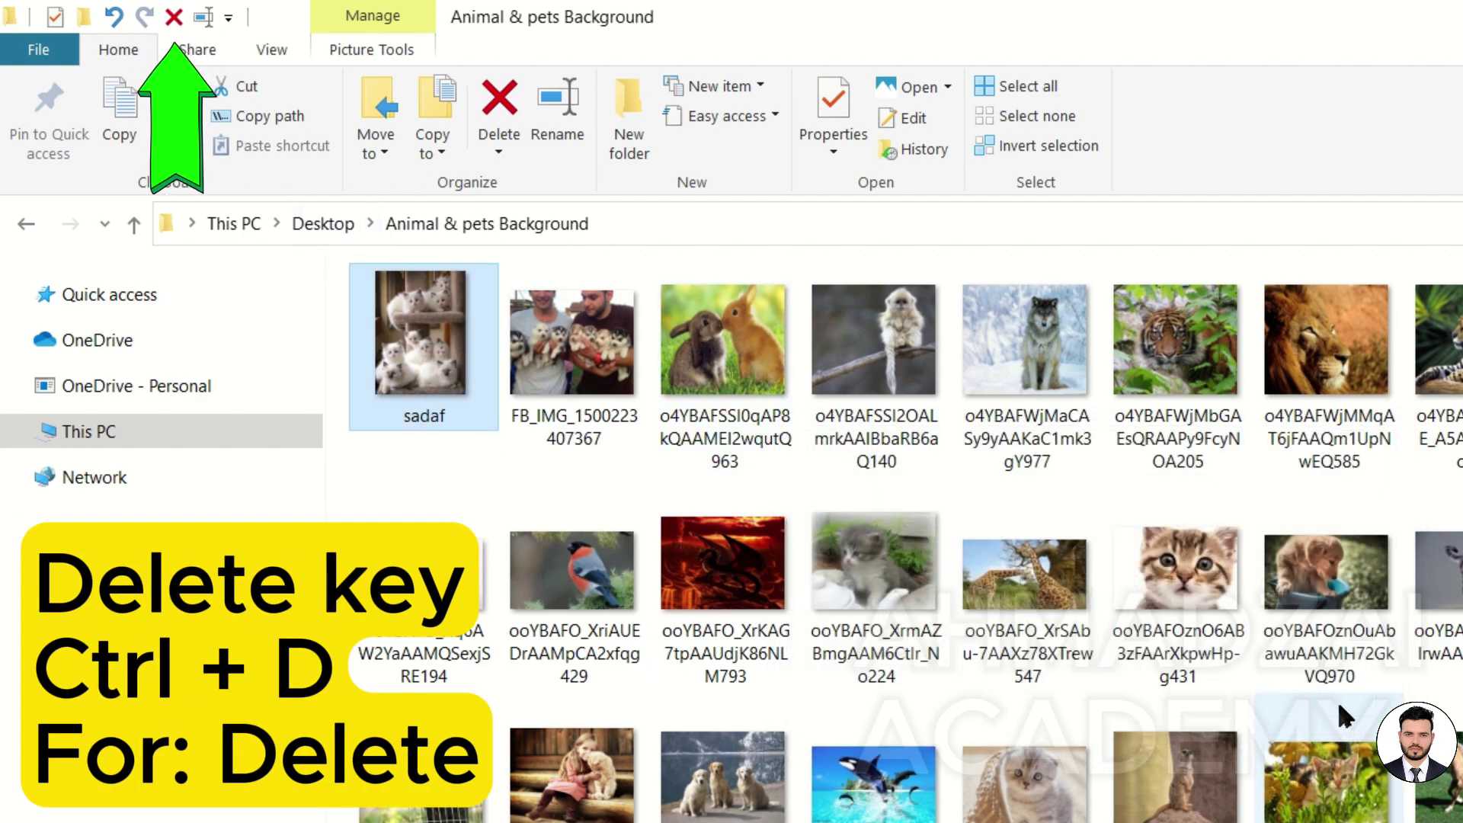
key(ctrl+d)
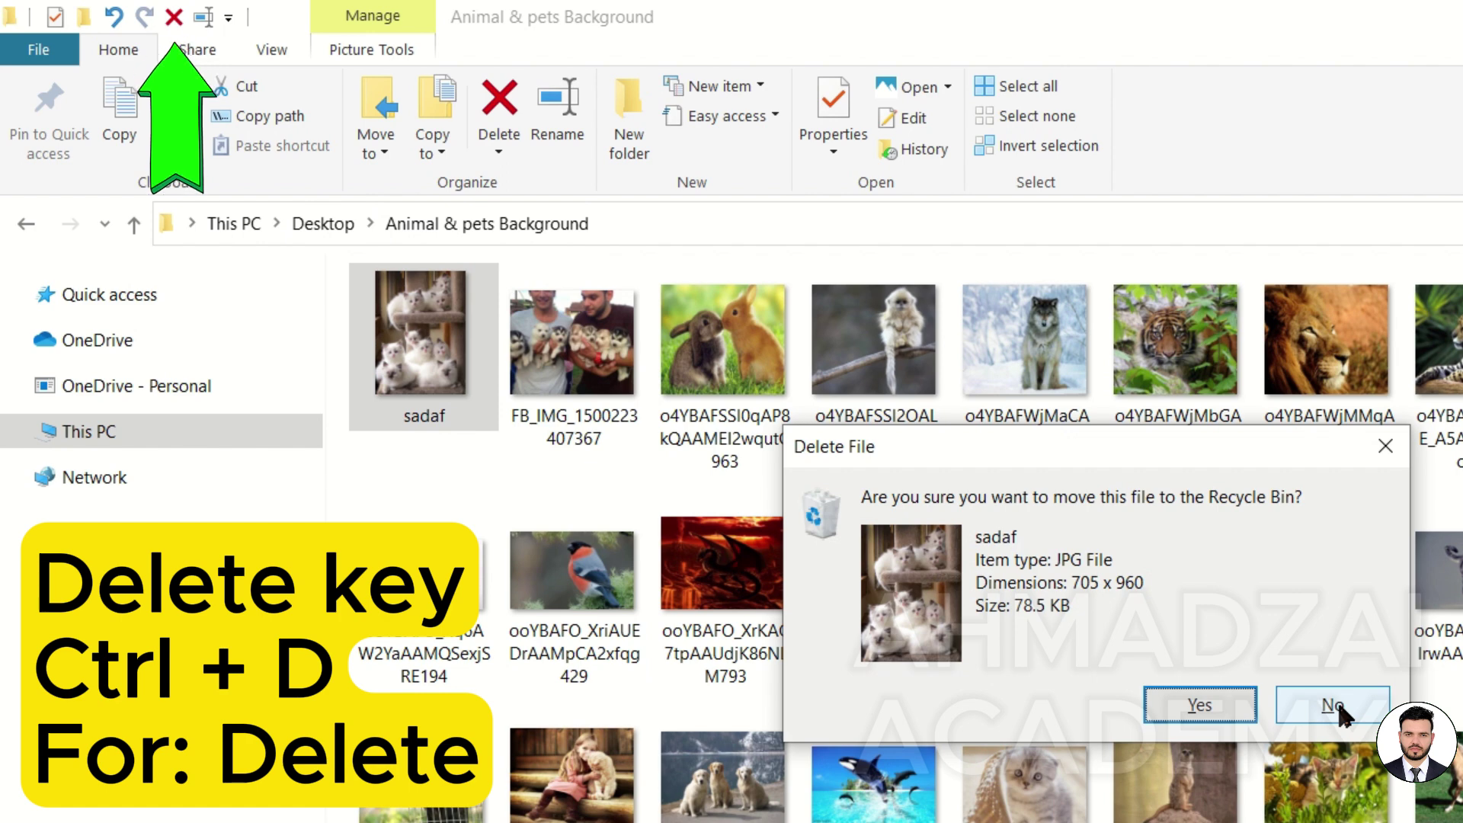
click(1337, 698)
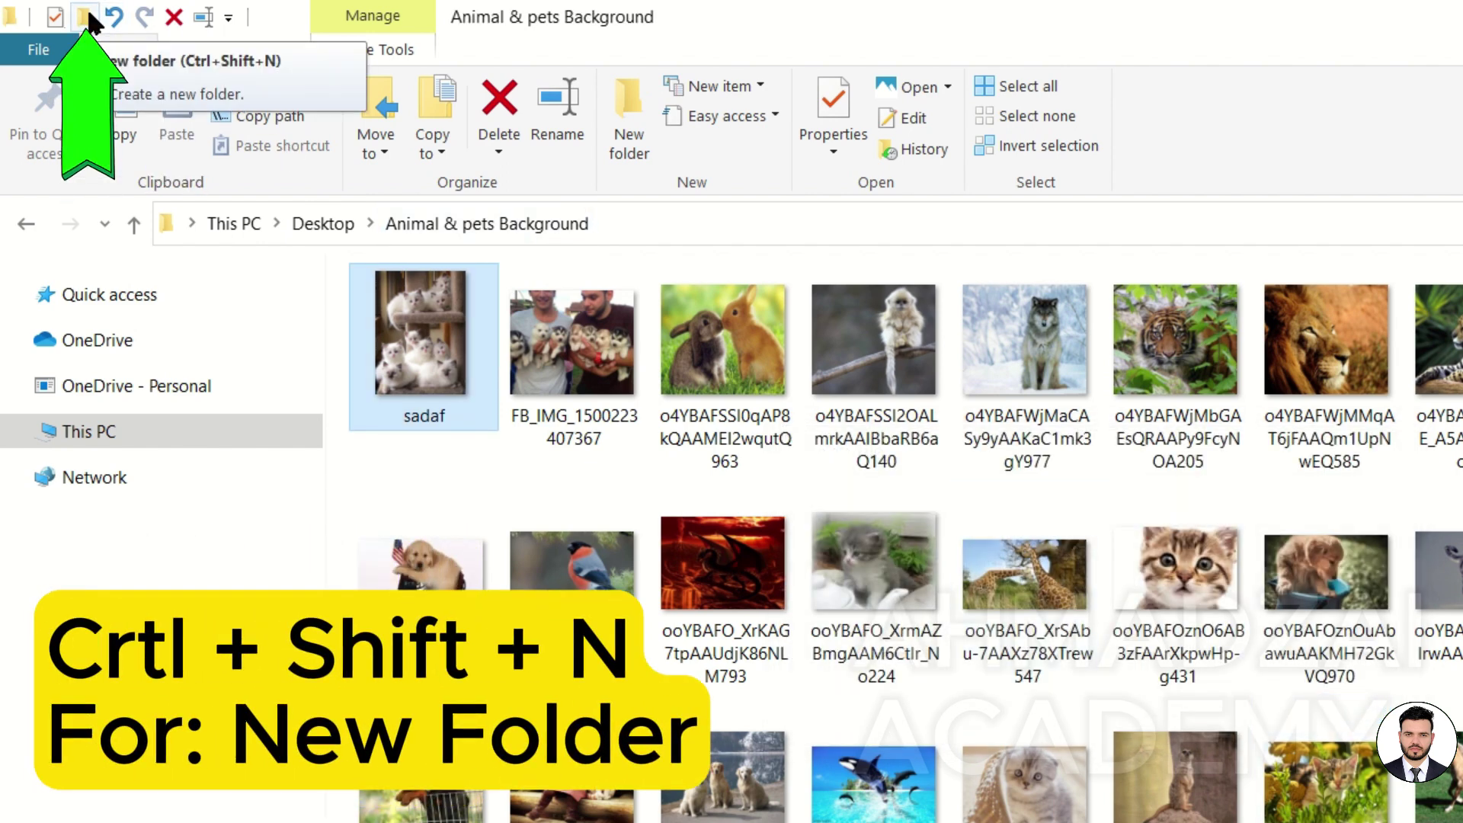
Step: Create a new folder with its default name in the picture folder and delete it again
key(ctrl+shift+n)
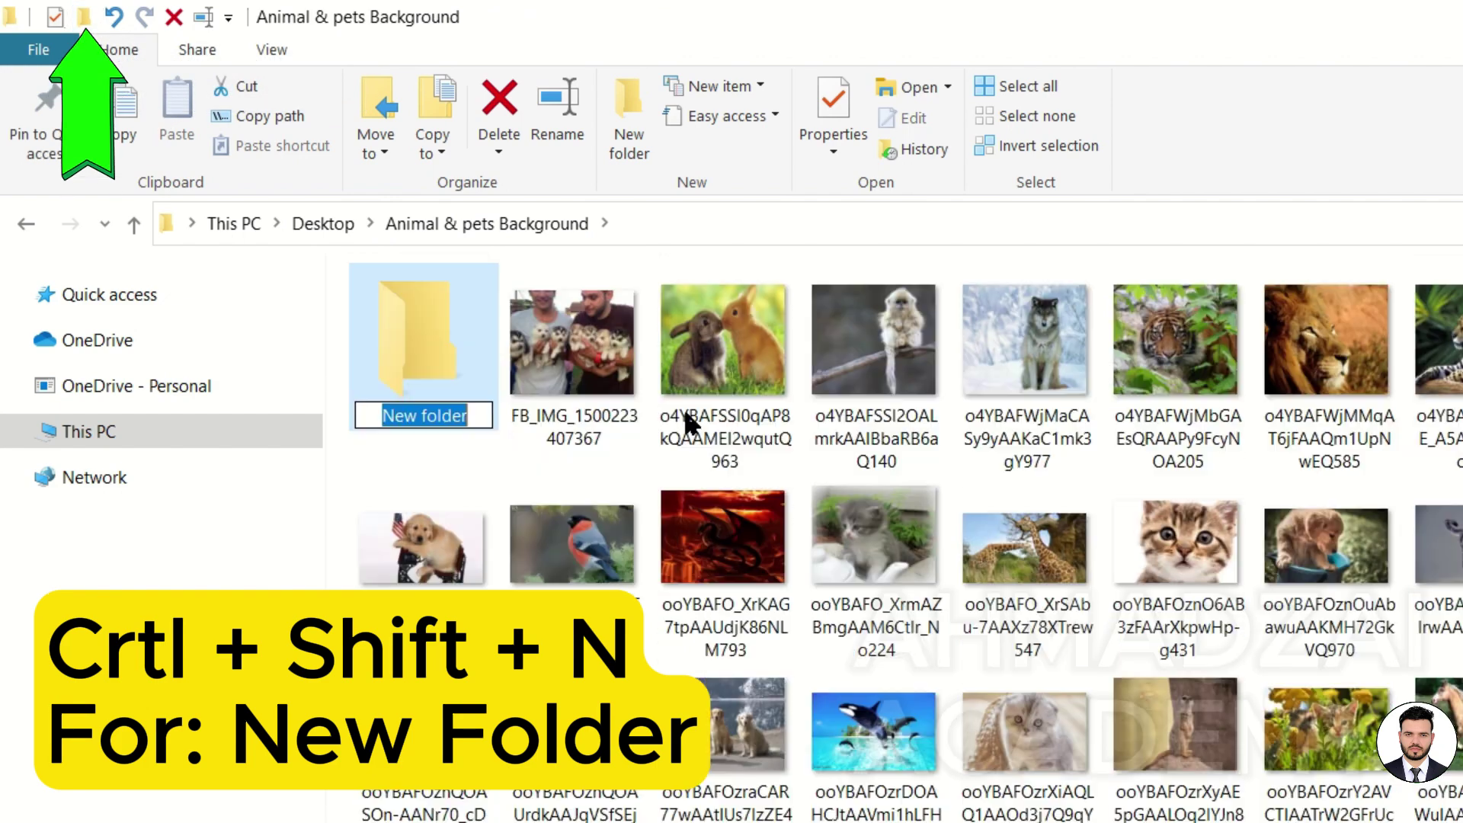
click(436, 345)
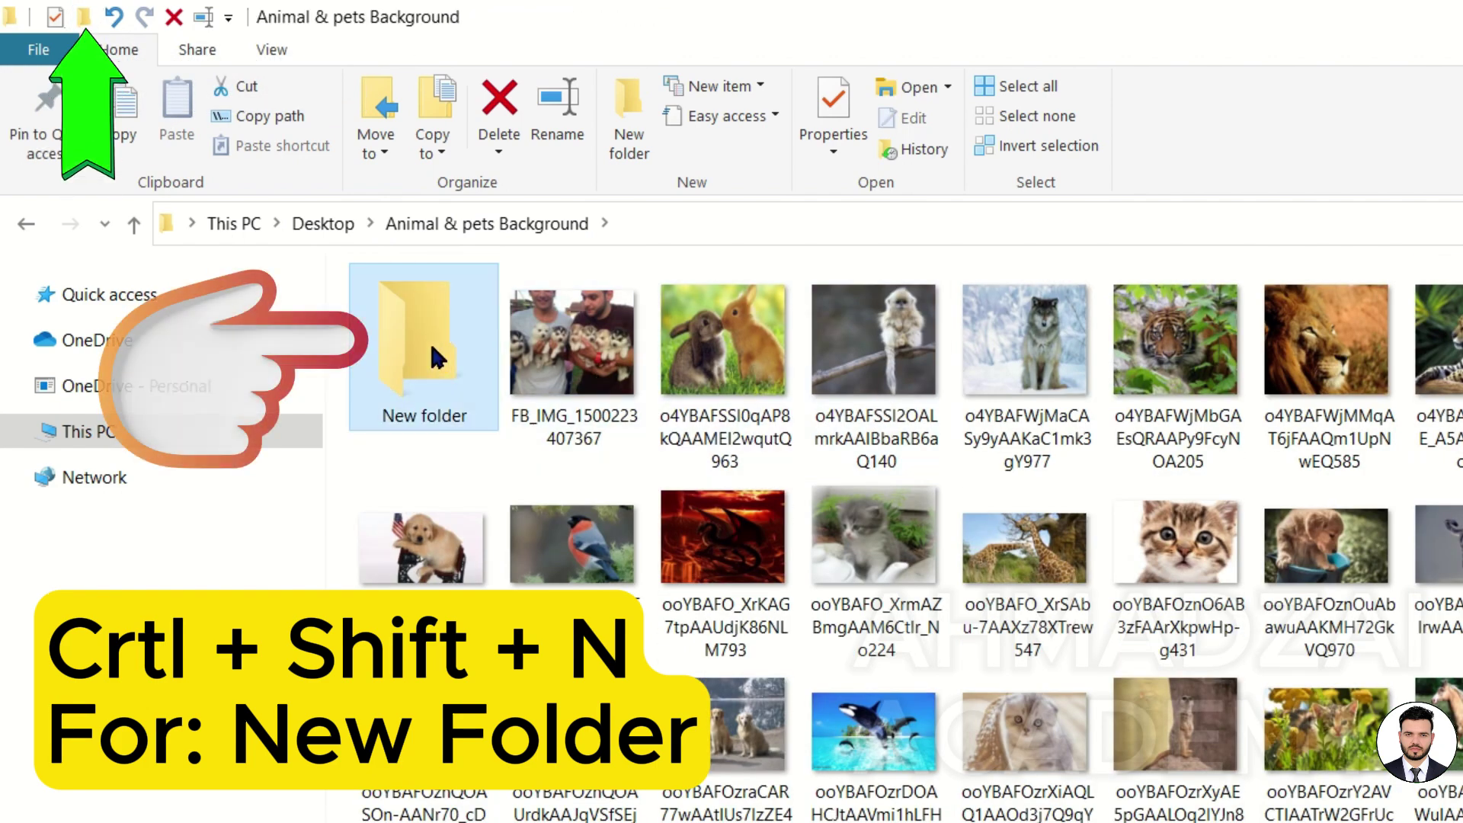
key(Delete)
key(Return)
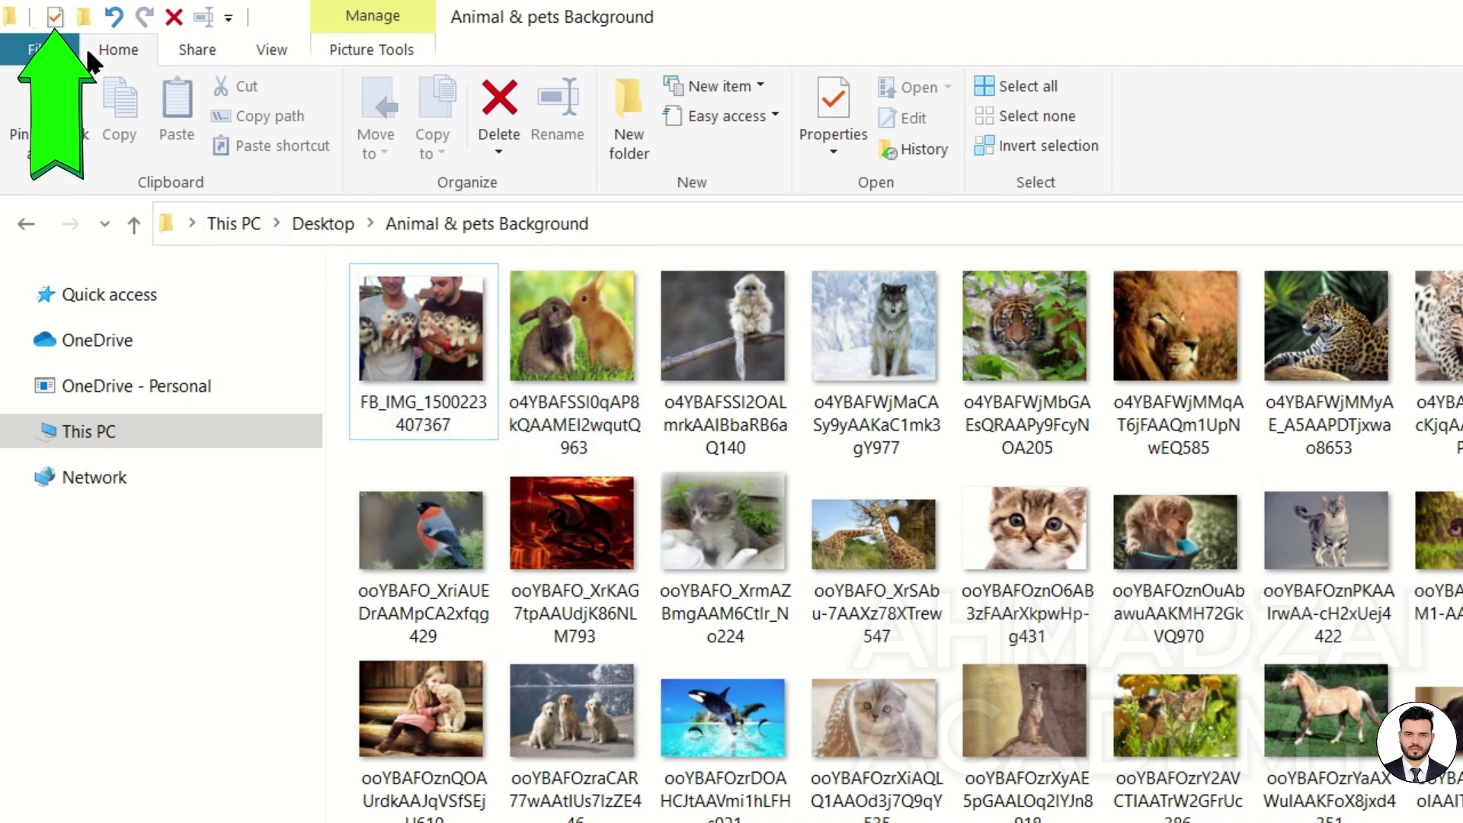
Step: View the properties of the Animal & pets Background folder twice, closing them without changes
click(53, 23)
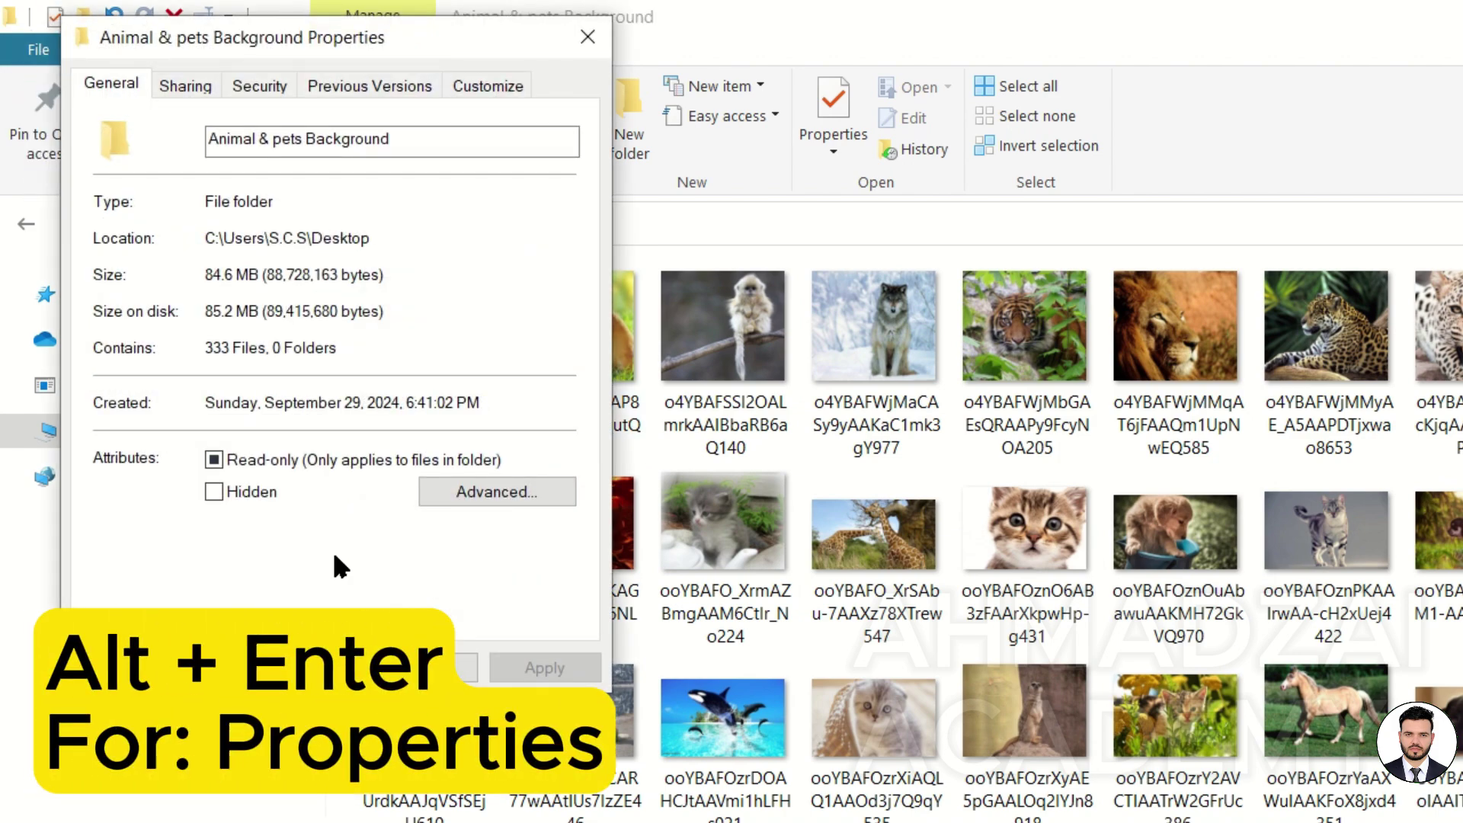
key(Escape)
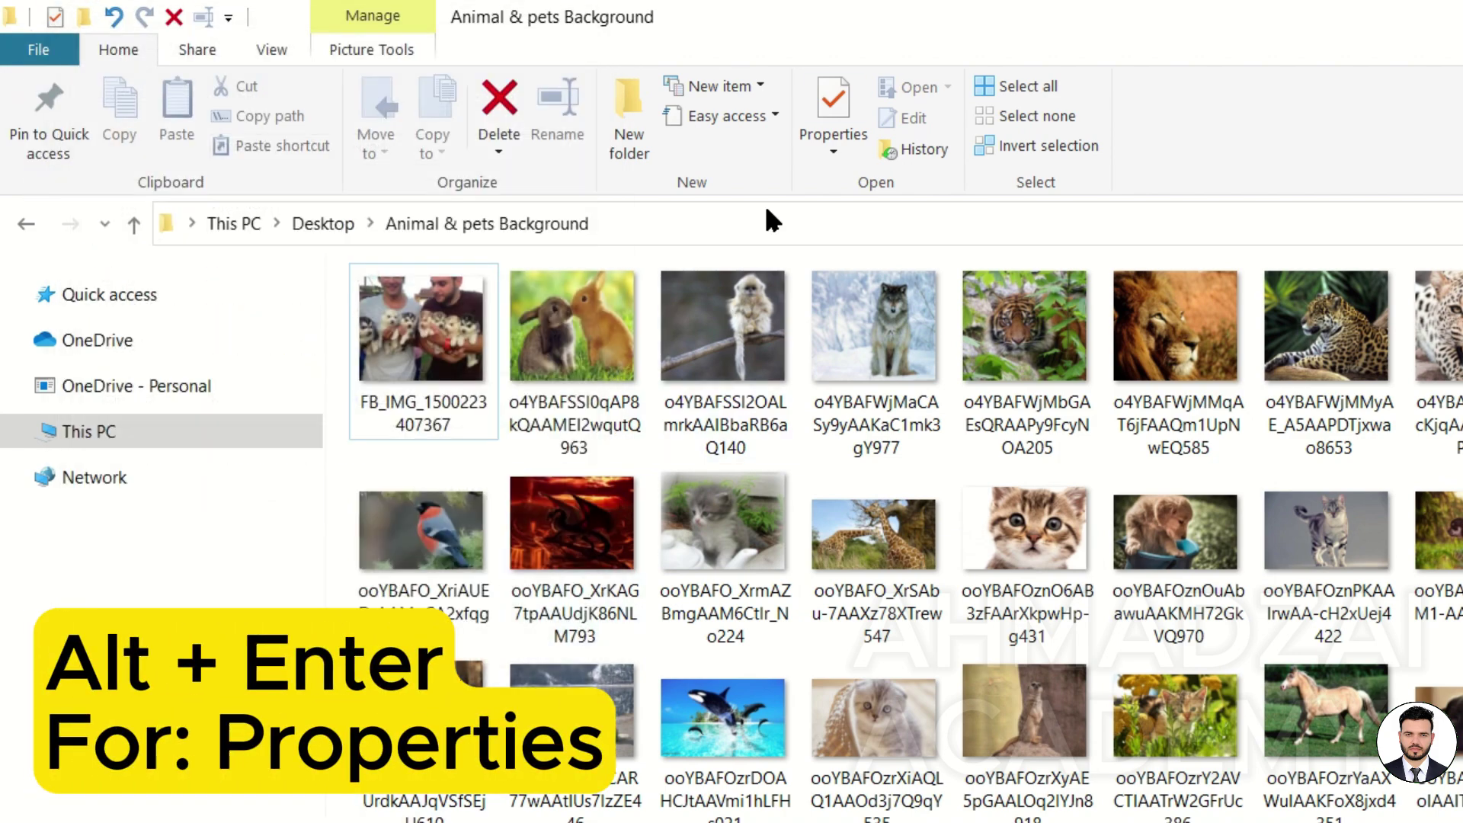
click(830, 100)
click(1306, 107)
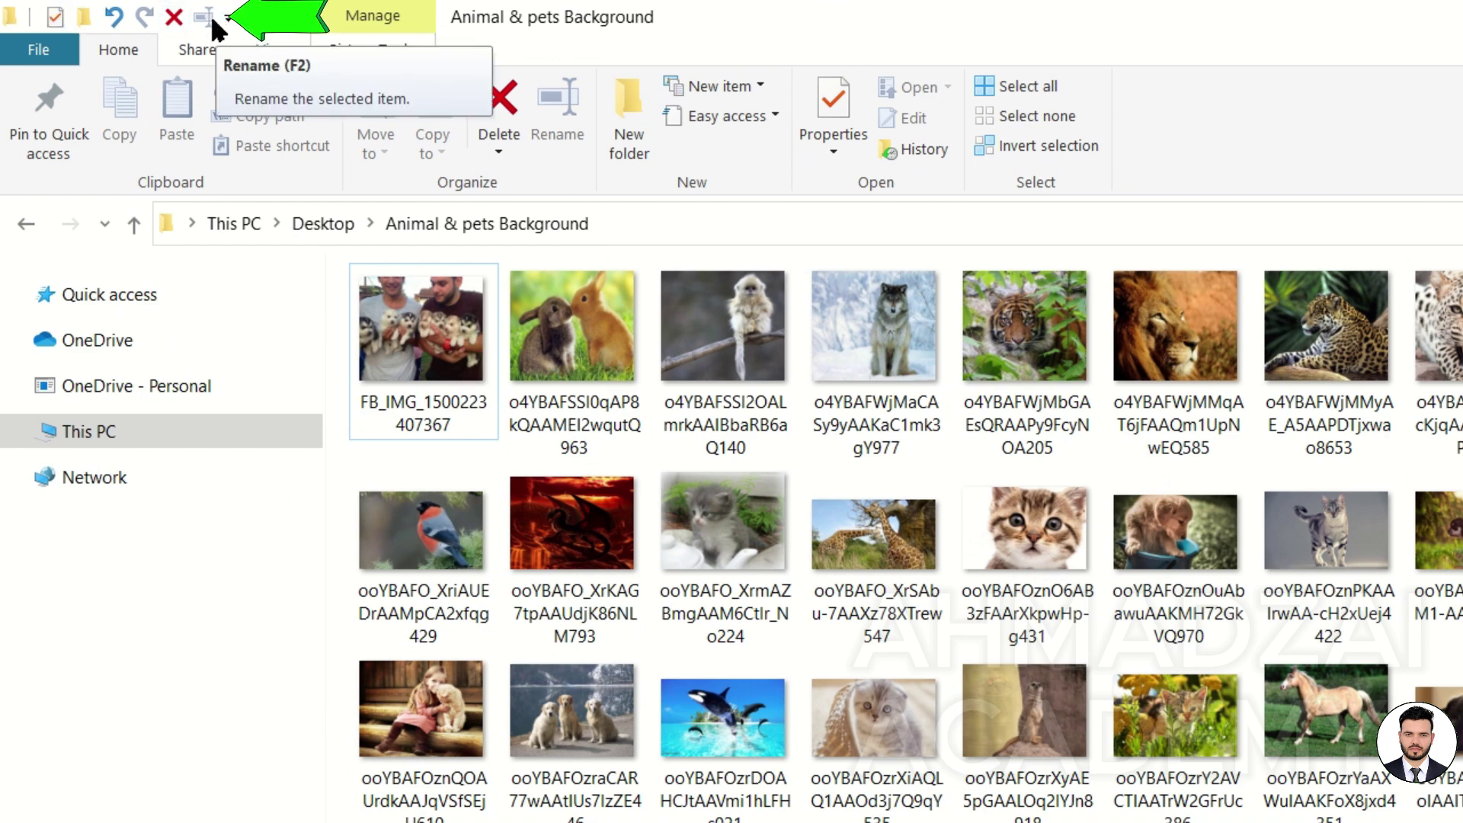
Step: Add the Select all and Select none commands to the Quick Access Toolbar
right_click(1036, 81)
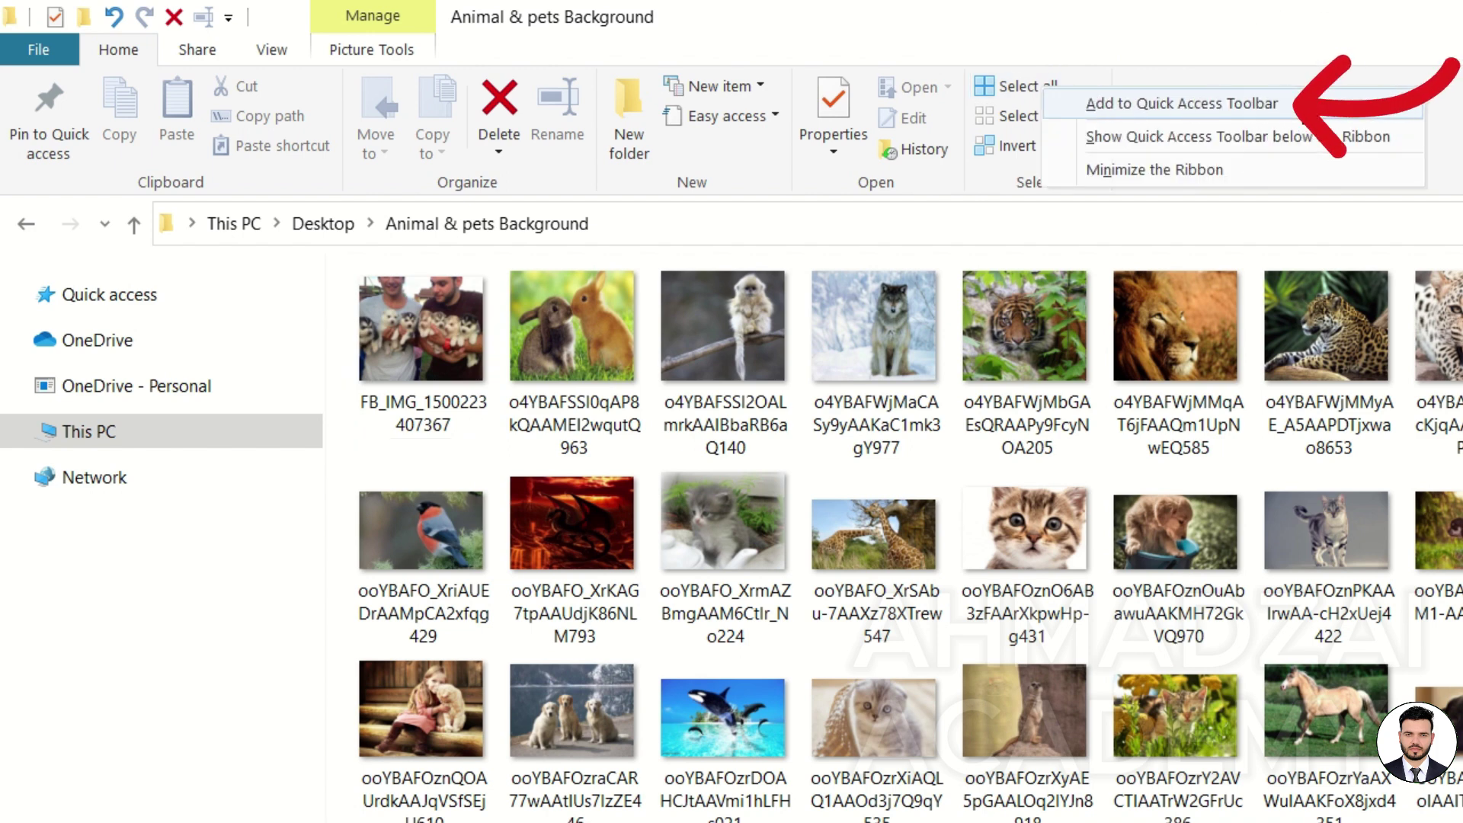
click(1303, 106)
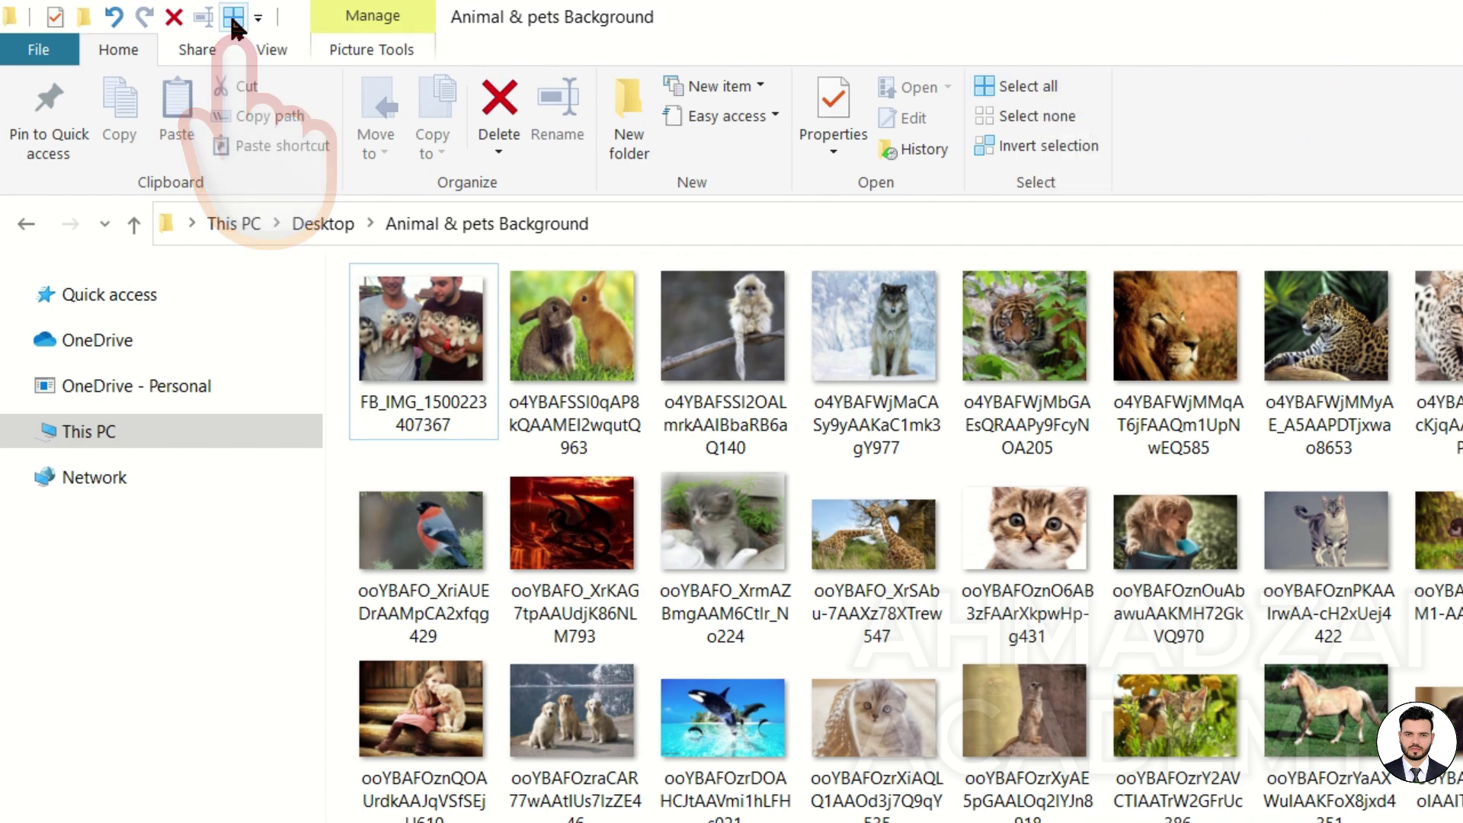
right_click(1025, 122)
click(1121, 134)
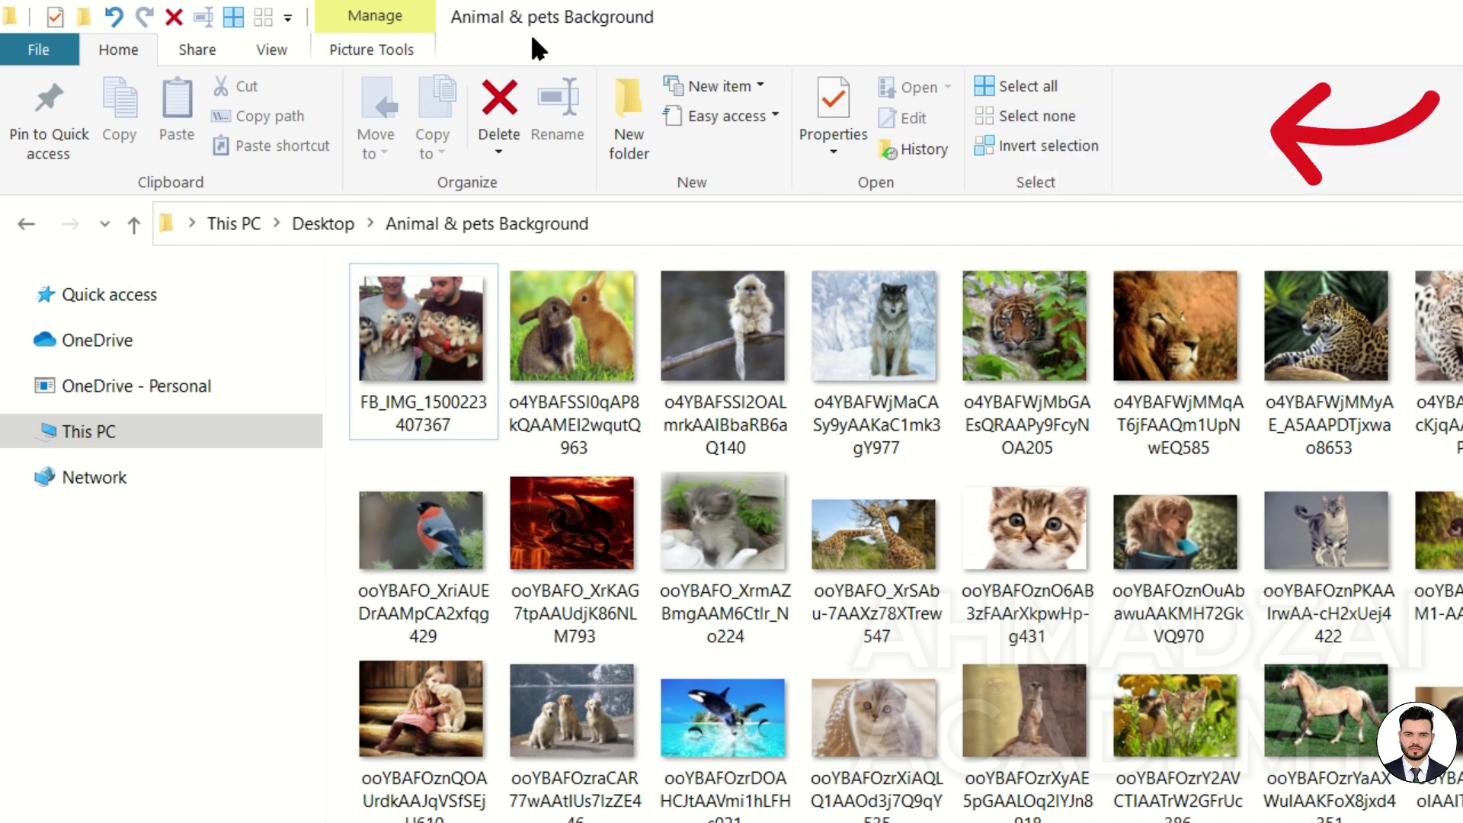
Step: Remove the Select none and Select all commands from the Quick Access Toolbar
click(262, 18)
right_click(259, 24)
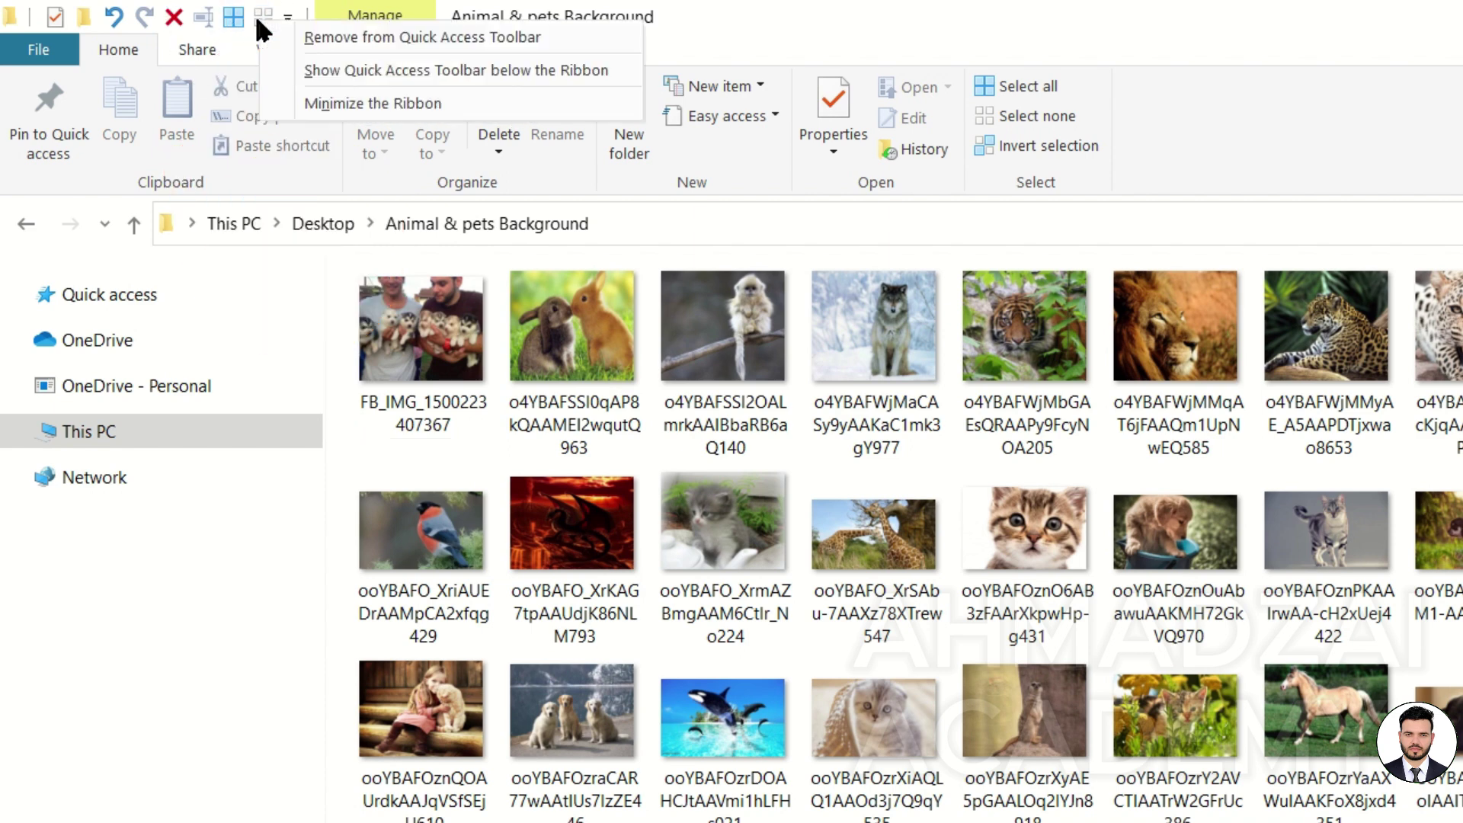
click(533, 34)
right_click(233, 9)
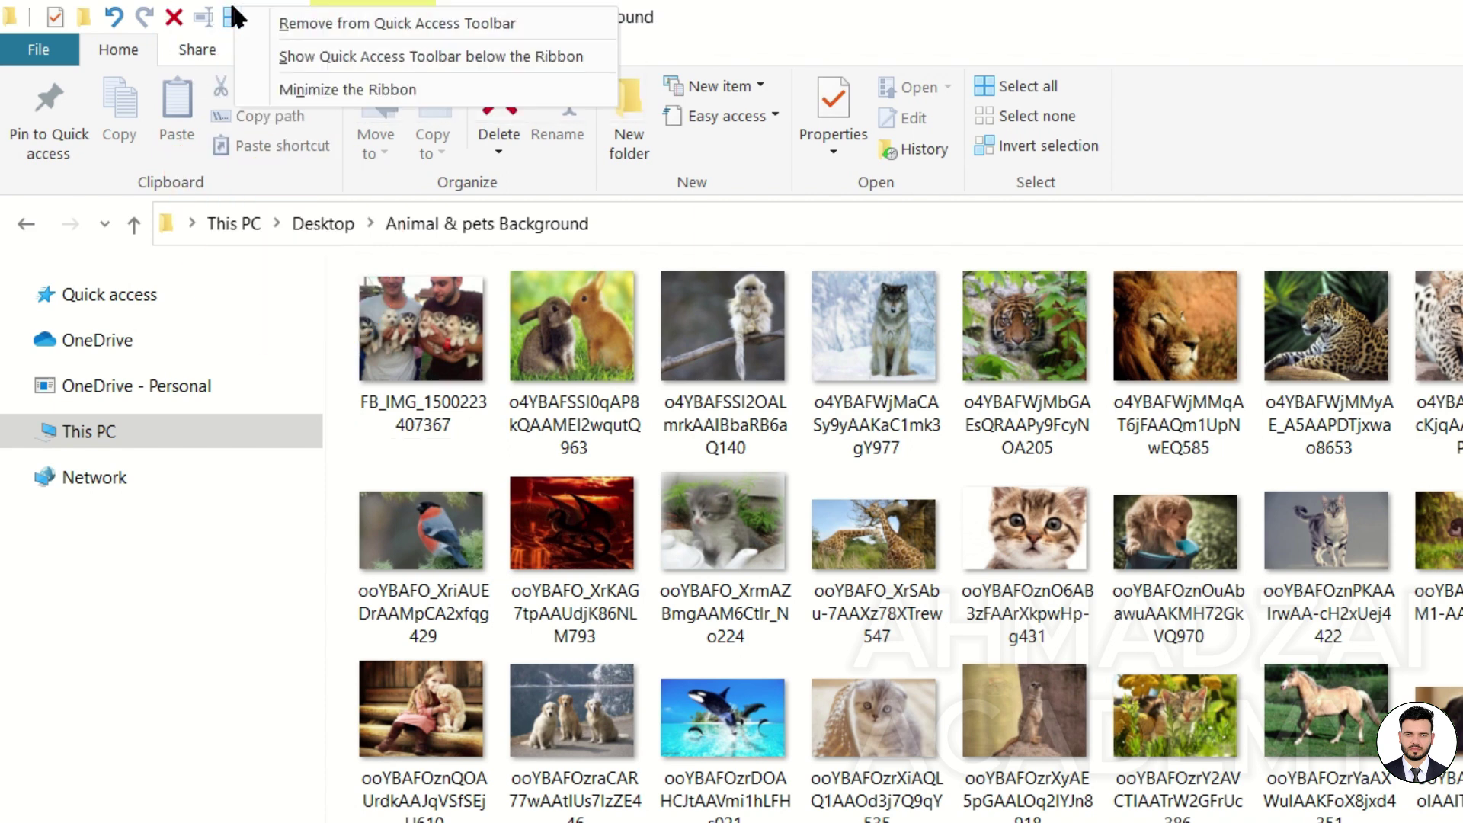
click(534, 28)
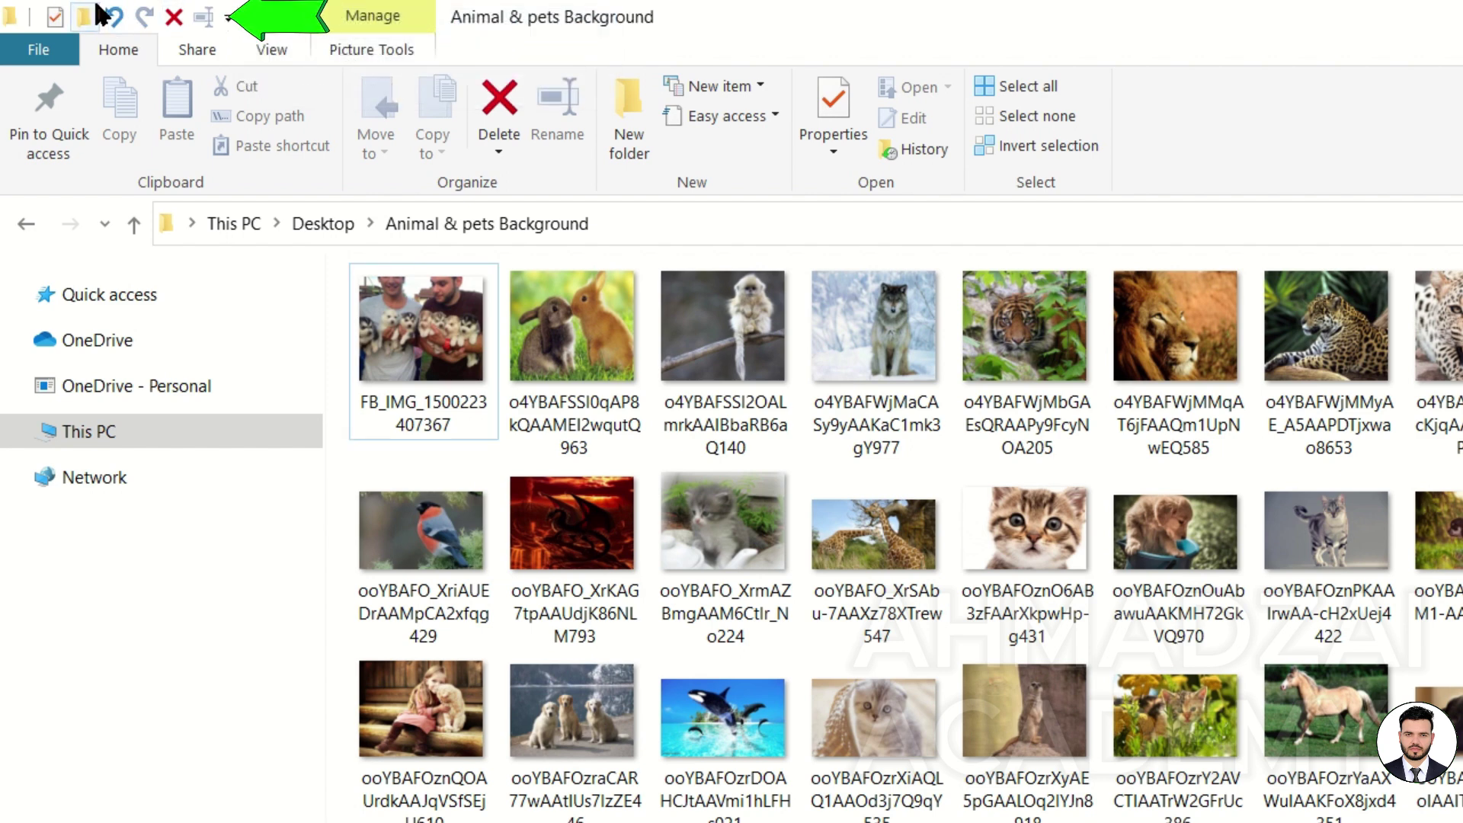
Step: Show the Quick Access Toolbar below the ribbon and return it above the ribbon
click(227, 16)
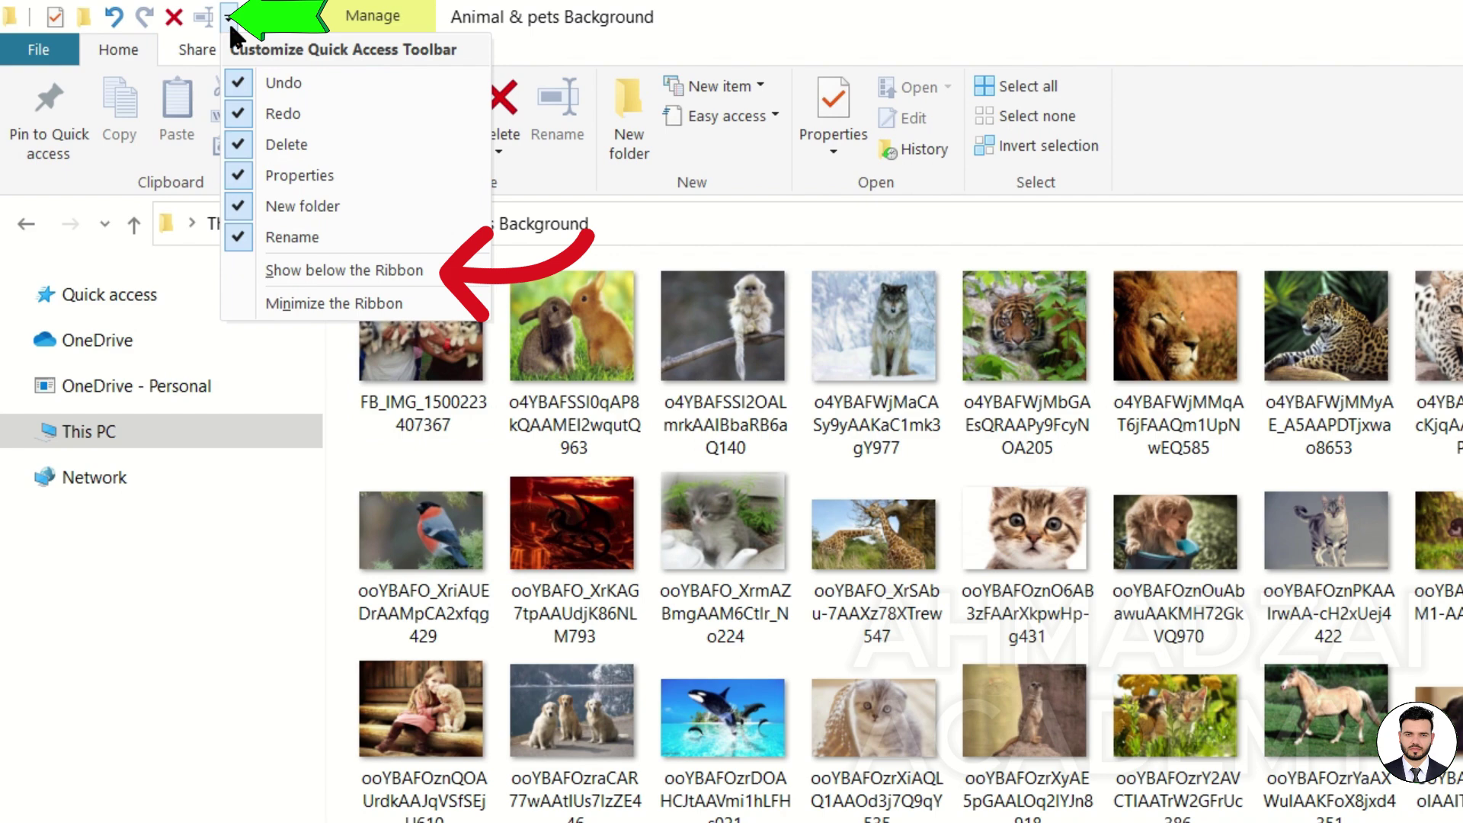
click(354, 270)
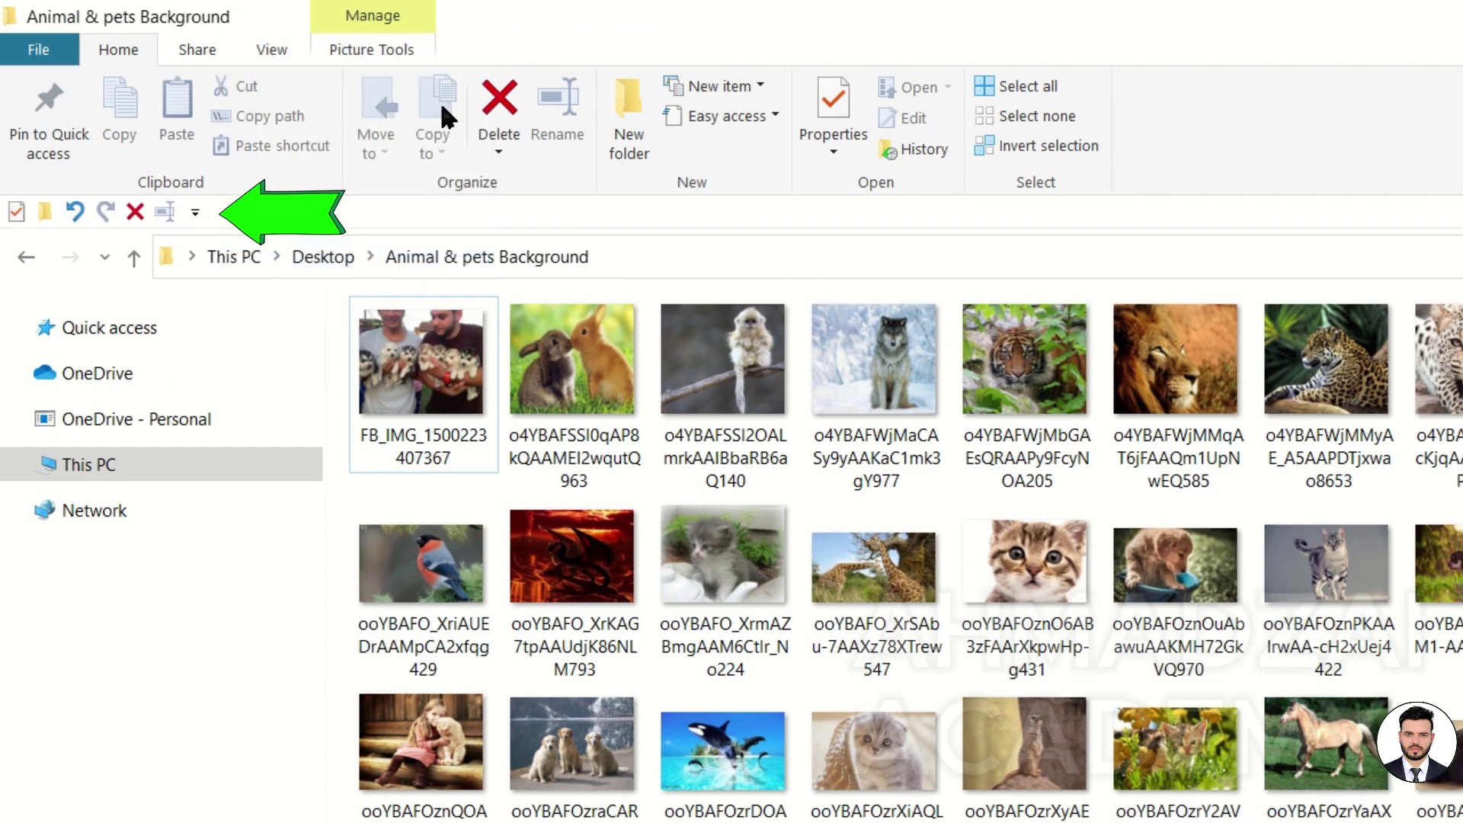
click(196, 211)
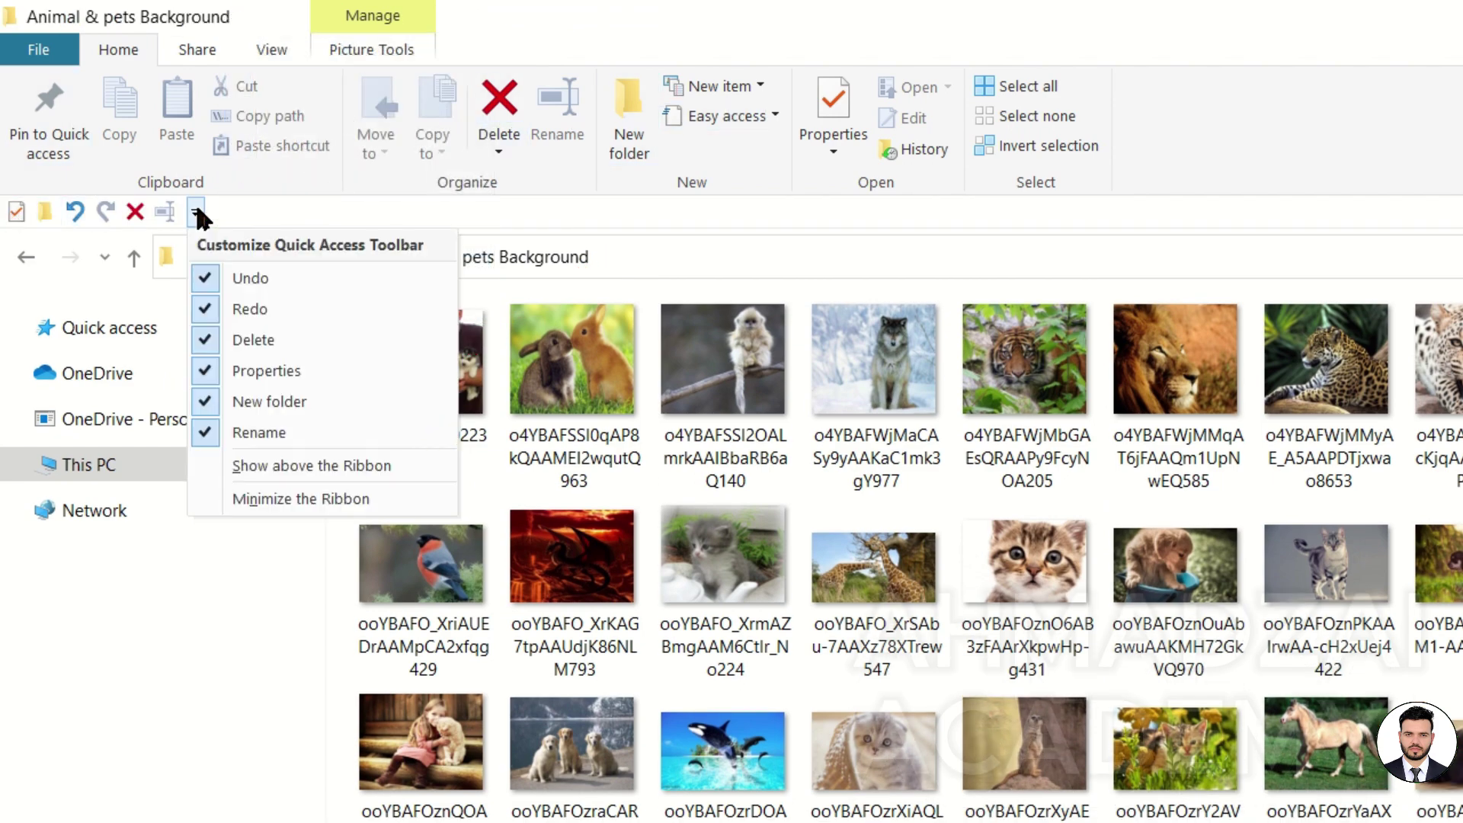
click(301, 467)
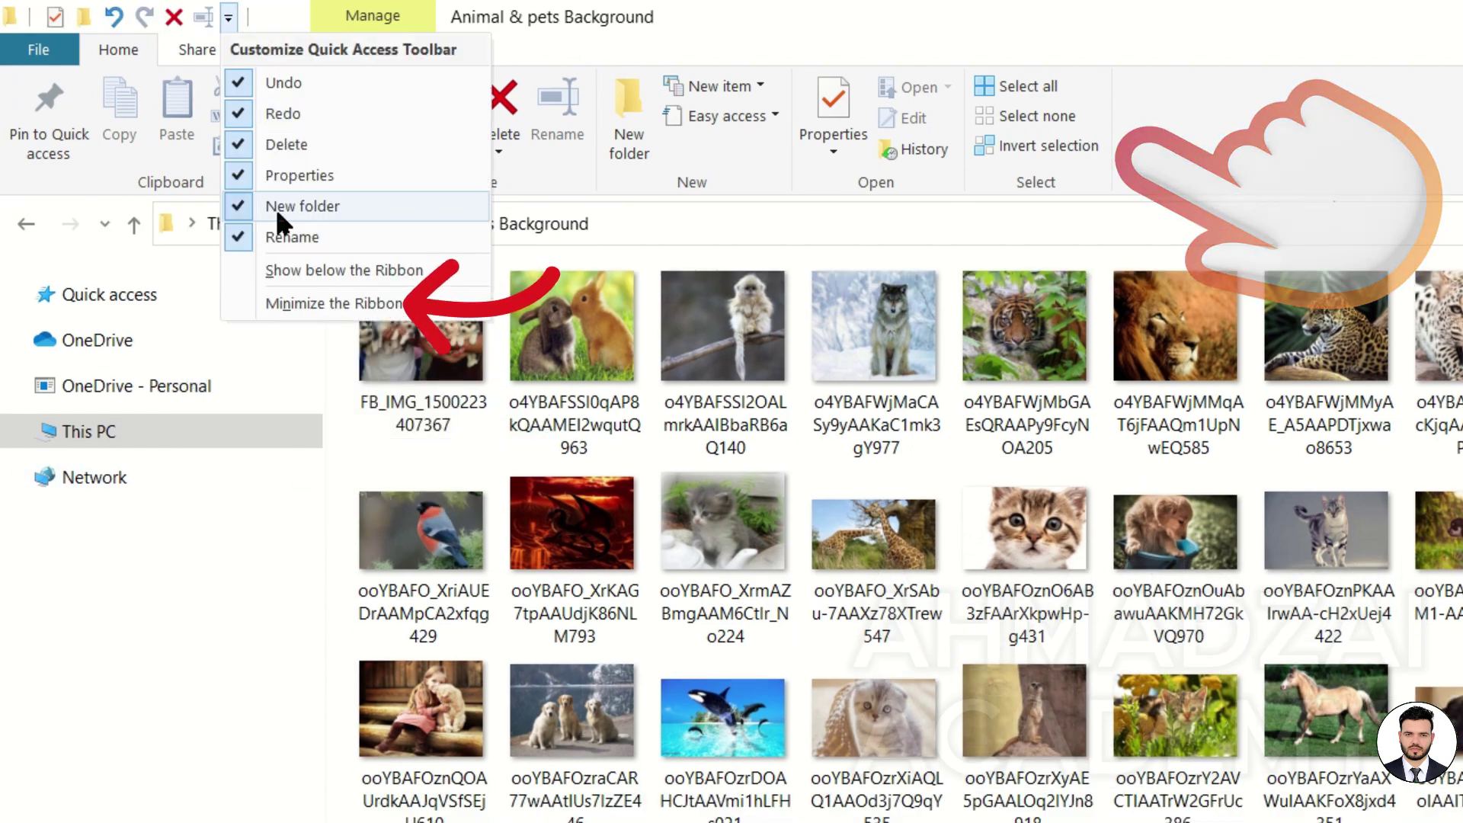
Step: Minimize and restore the ribbon twice using the Minimize the Ribbon option
click(300, 303)
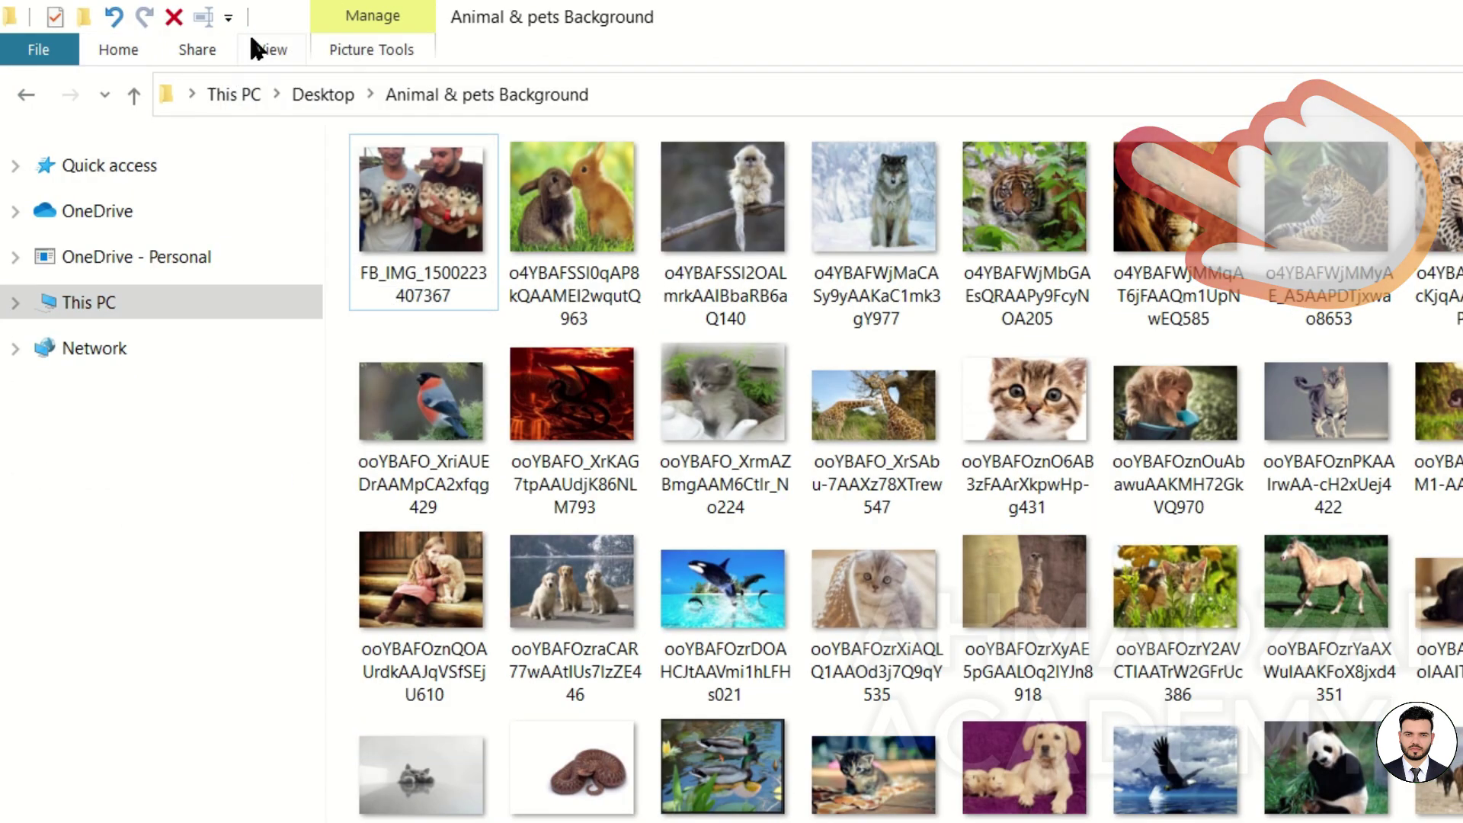
click(228, 17)
click(305, 303)
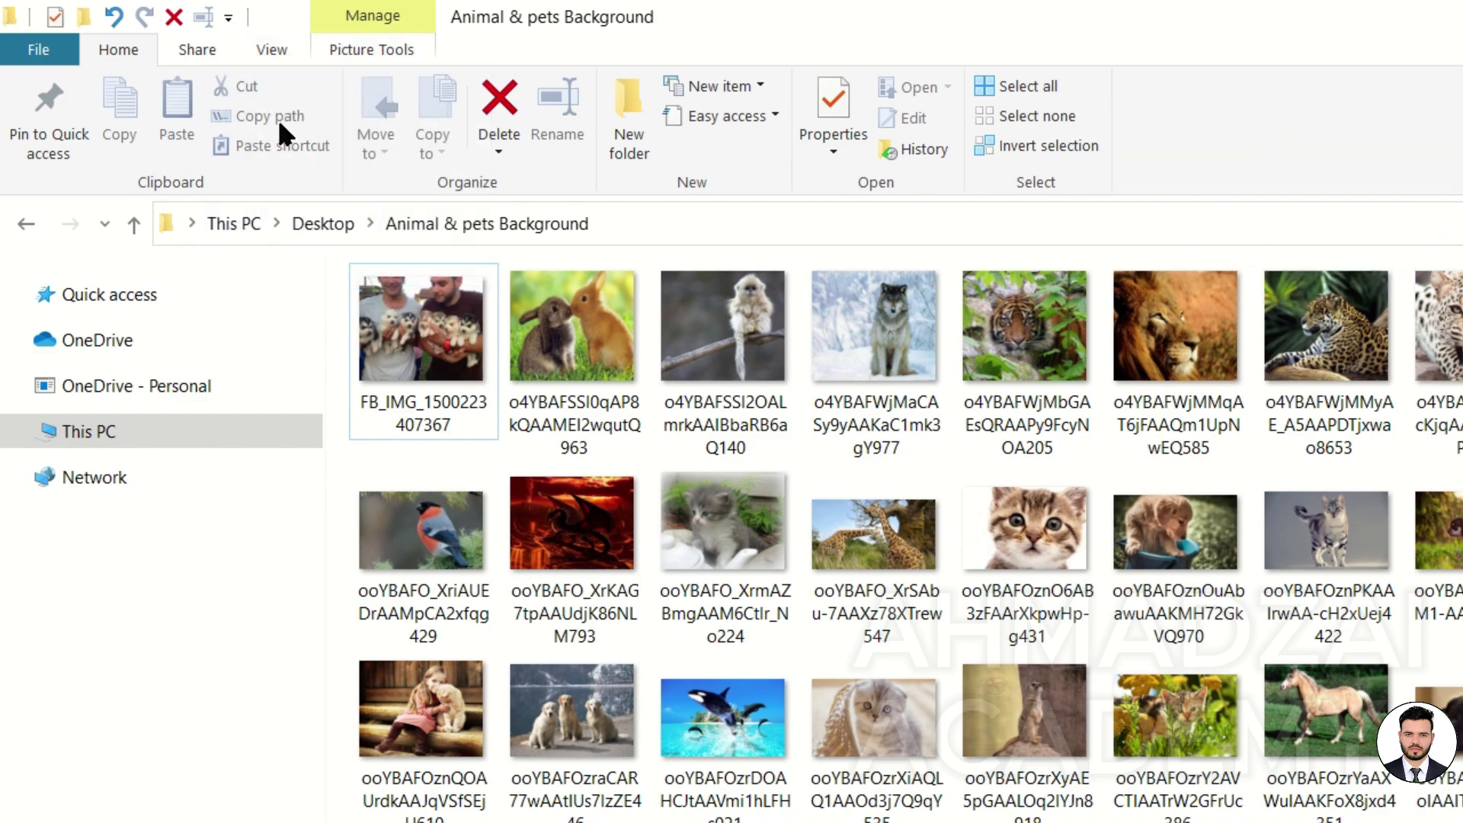
right_click(286, 129)
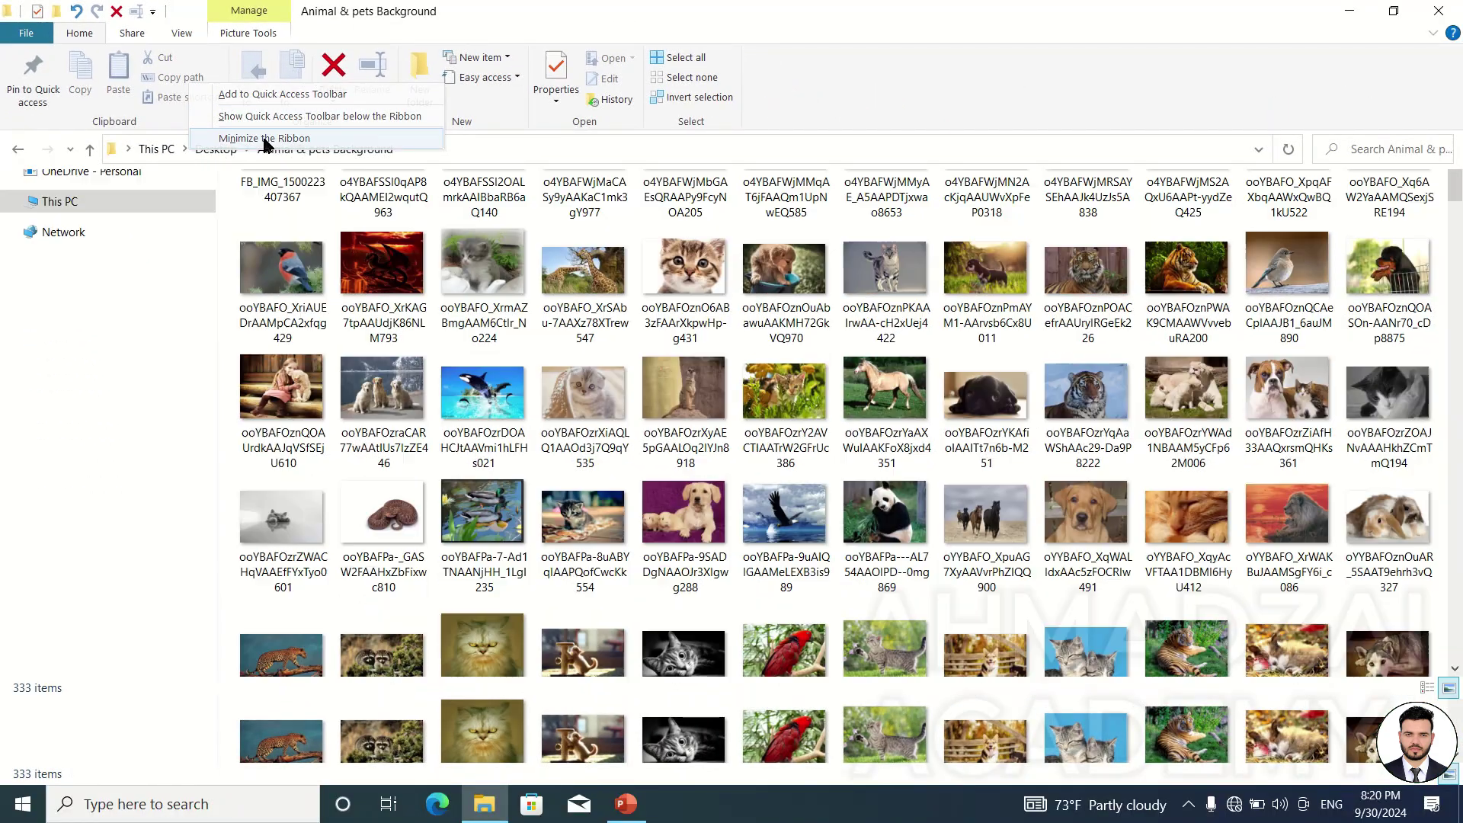
click(264, 138)
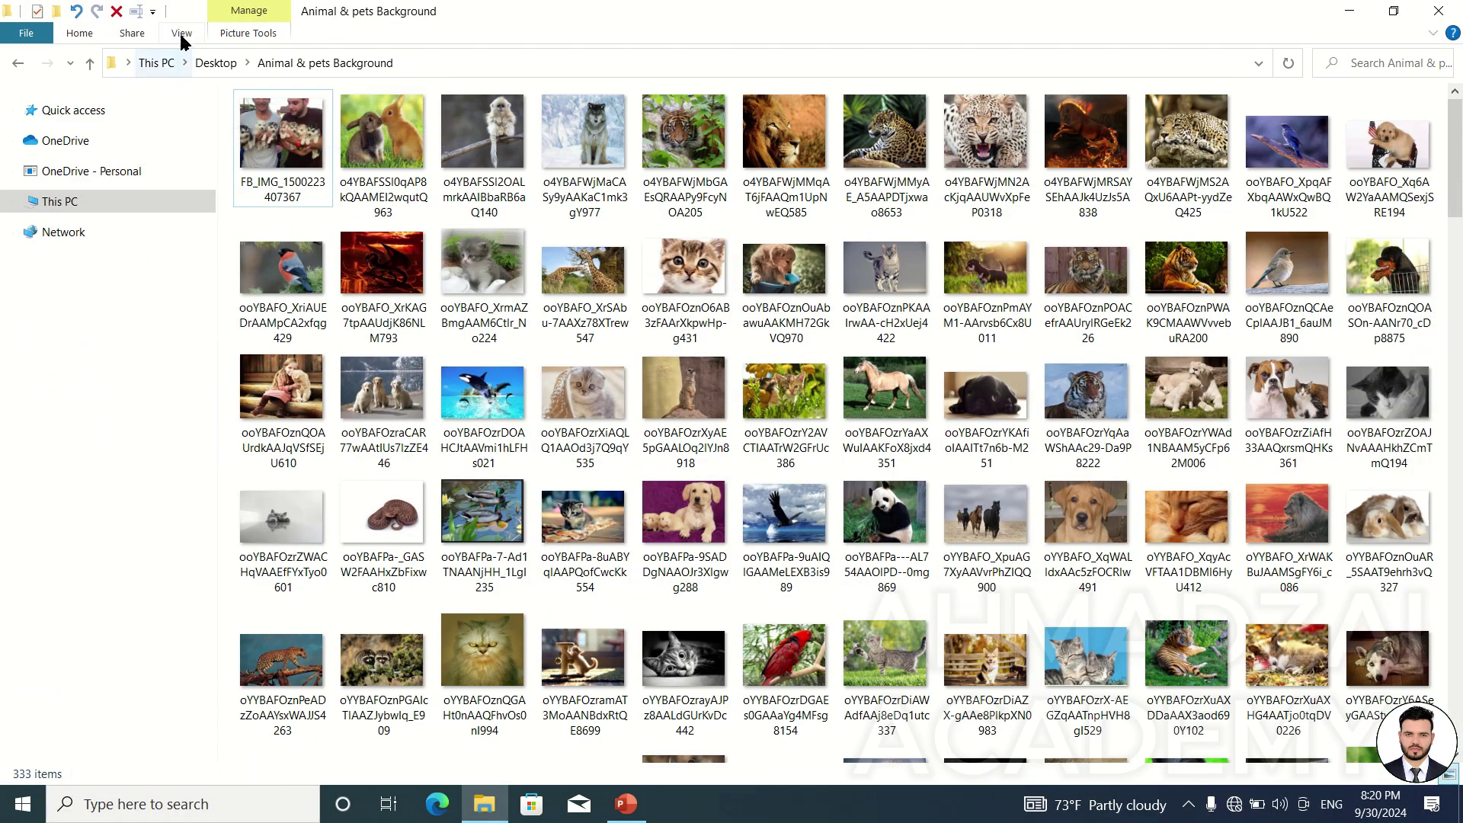
right_click(196, 30)
click(207, 63)
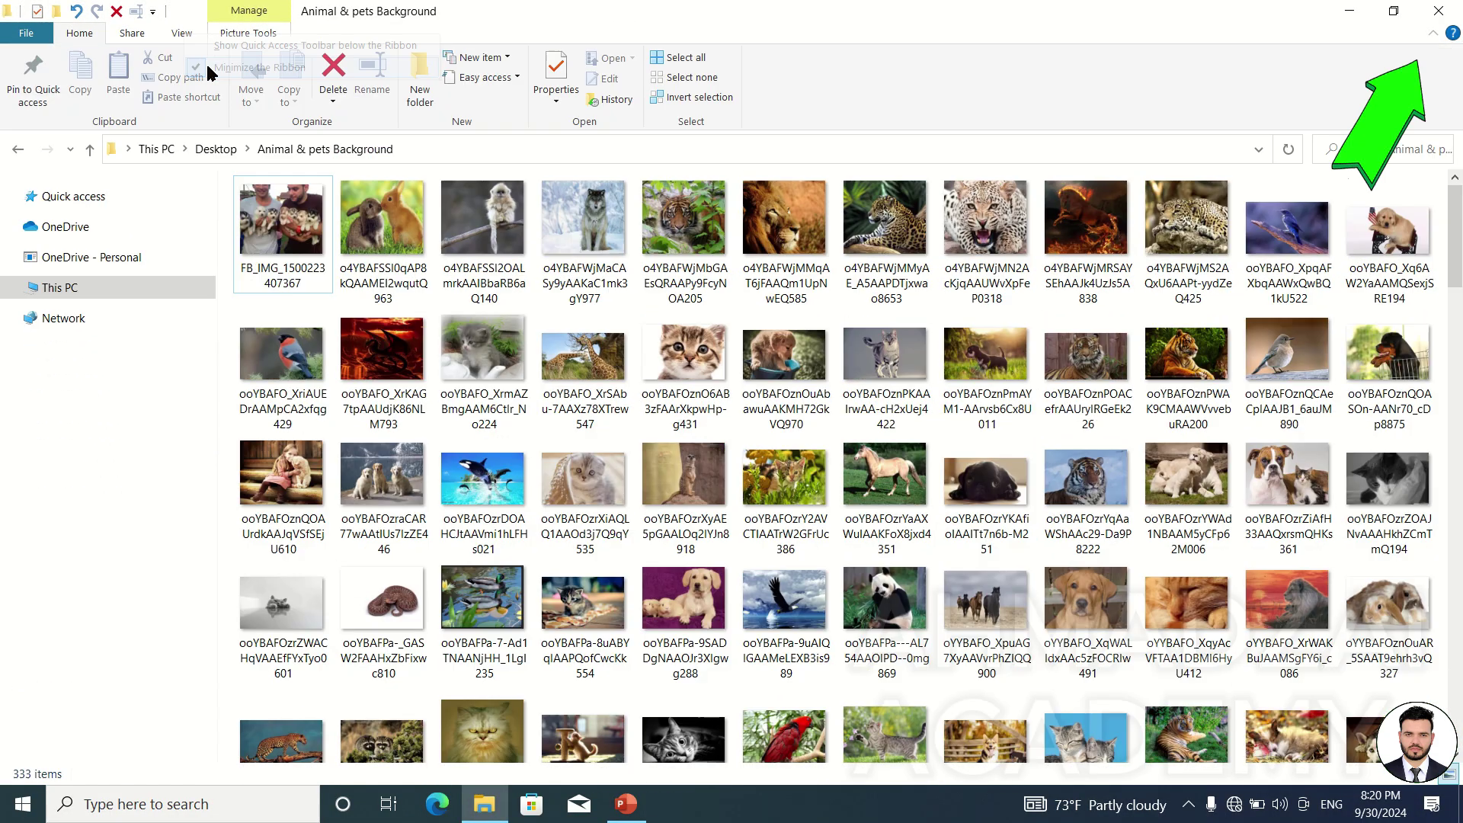
Step: Collapse and expand the ribbon several times in a row, leaving it expanded
click(1434, 33)
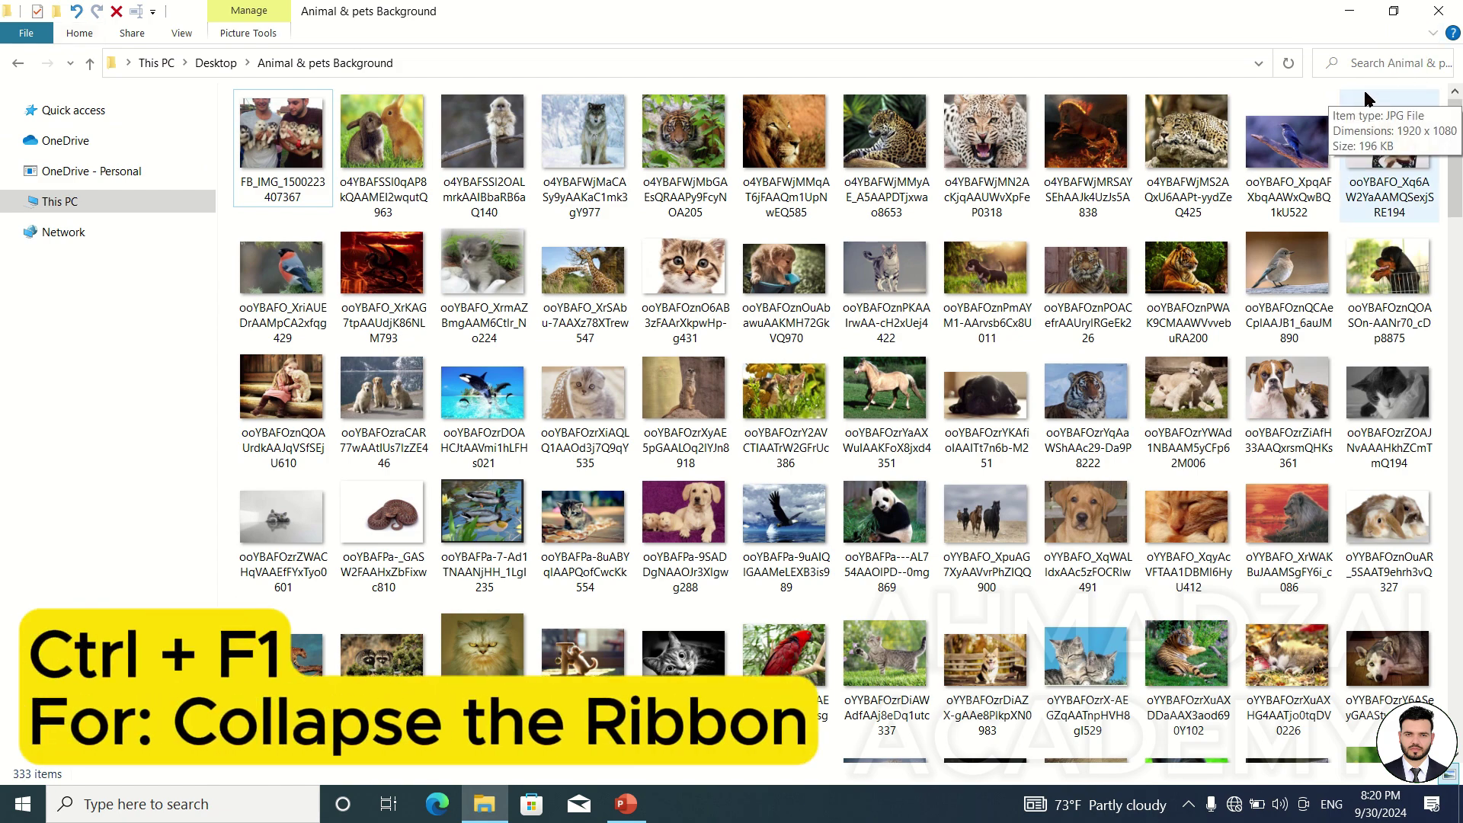
key(ctrl+F1)
key(ctrl+F1)
key(ctrl+F1)
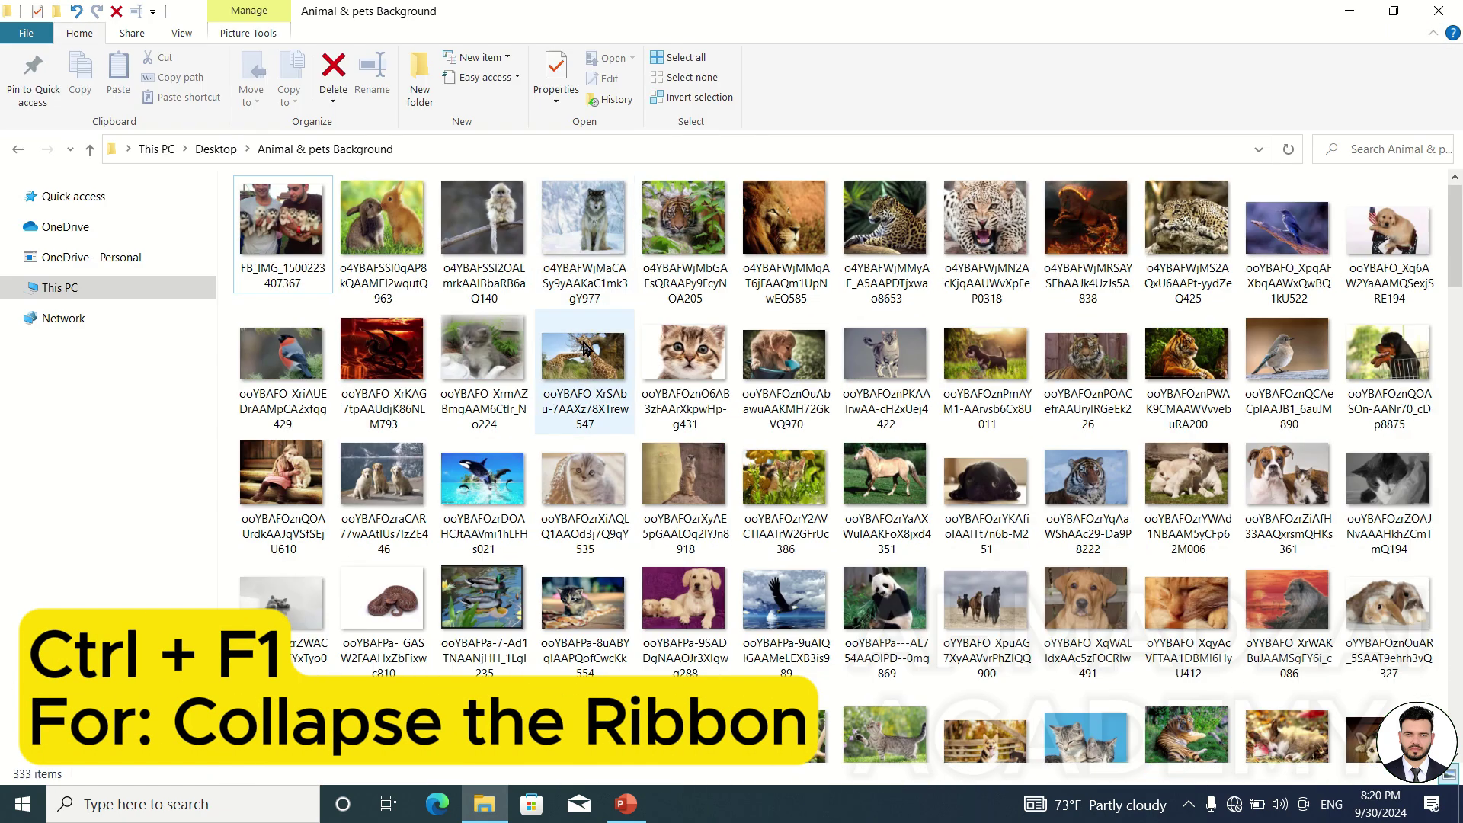
key(ctrl+F1)
key(ctrl+F1)
key(ctrl+F1)
key(ctrl+F1)
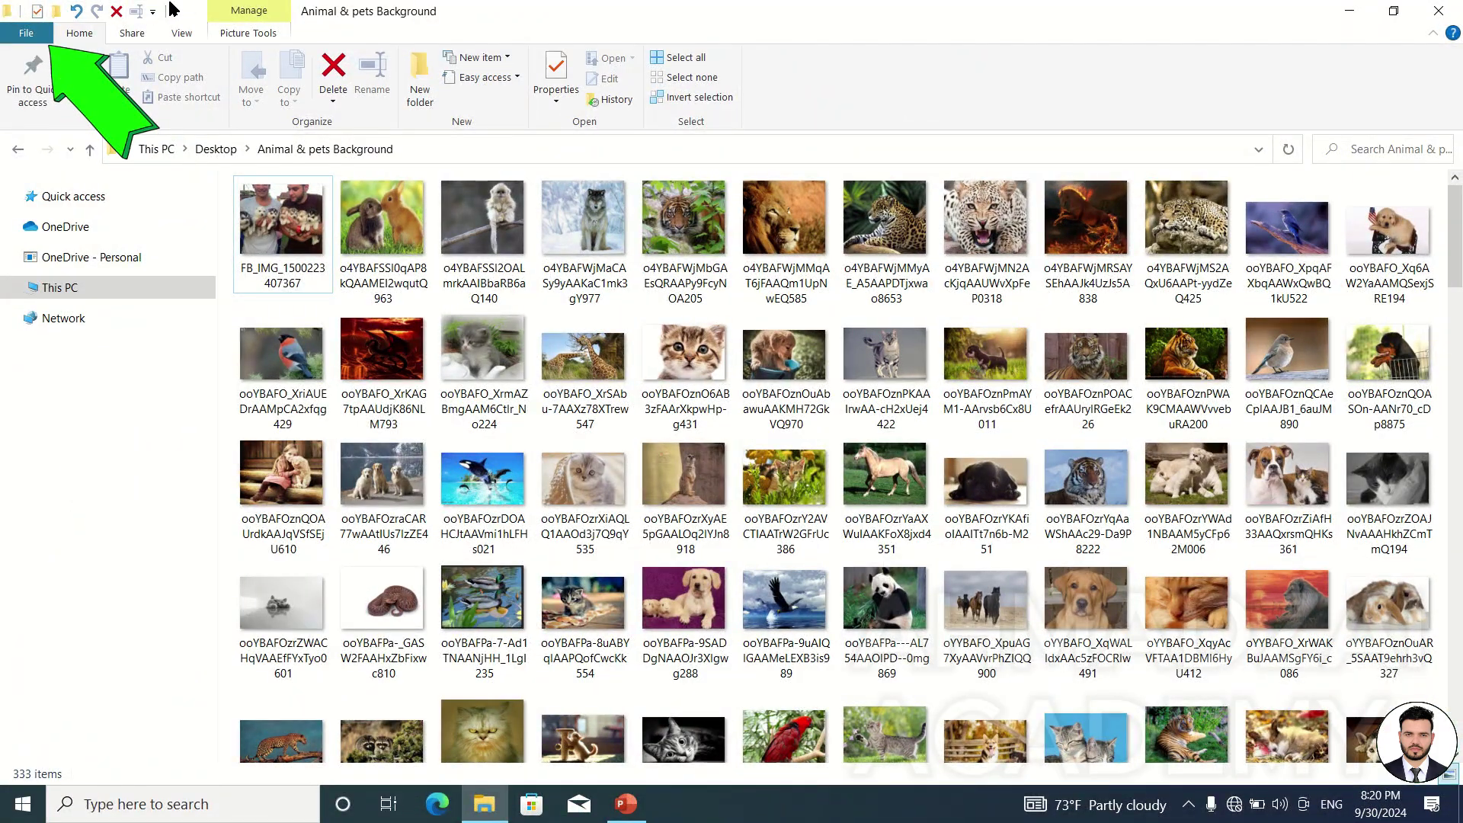
Step: Look at the File commands, including Open new window, and leave without choosing one
click(40, 39)
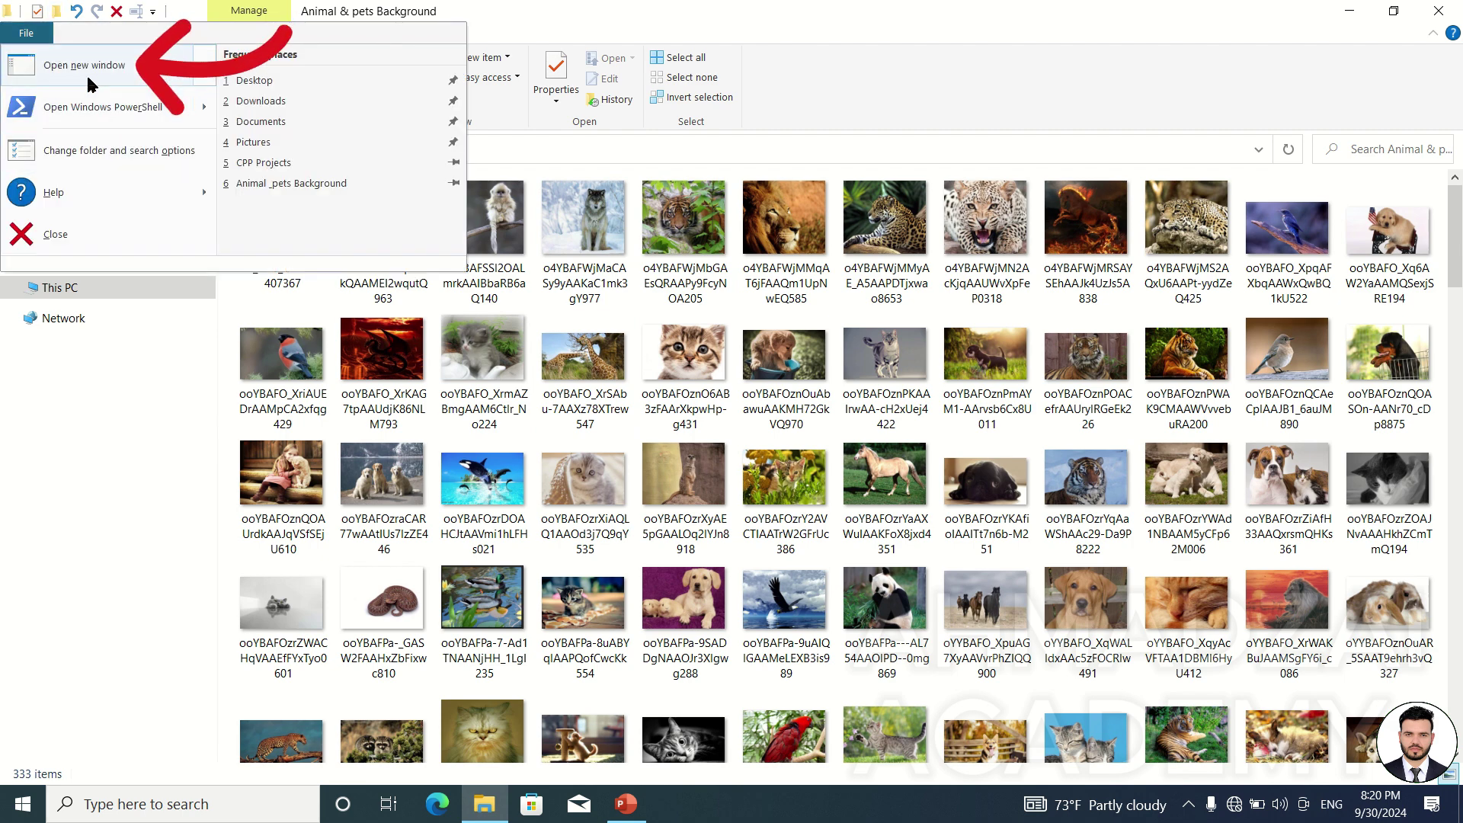
mouse_move(88, 82)
click(645, 291)
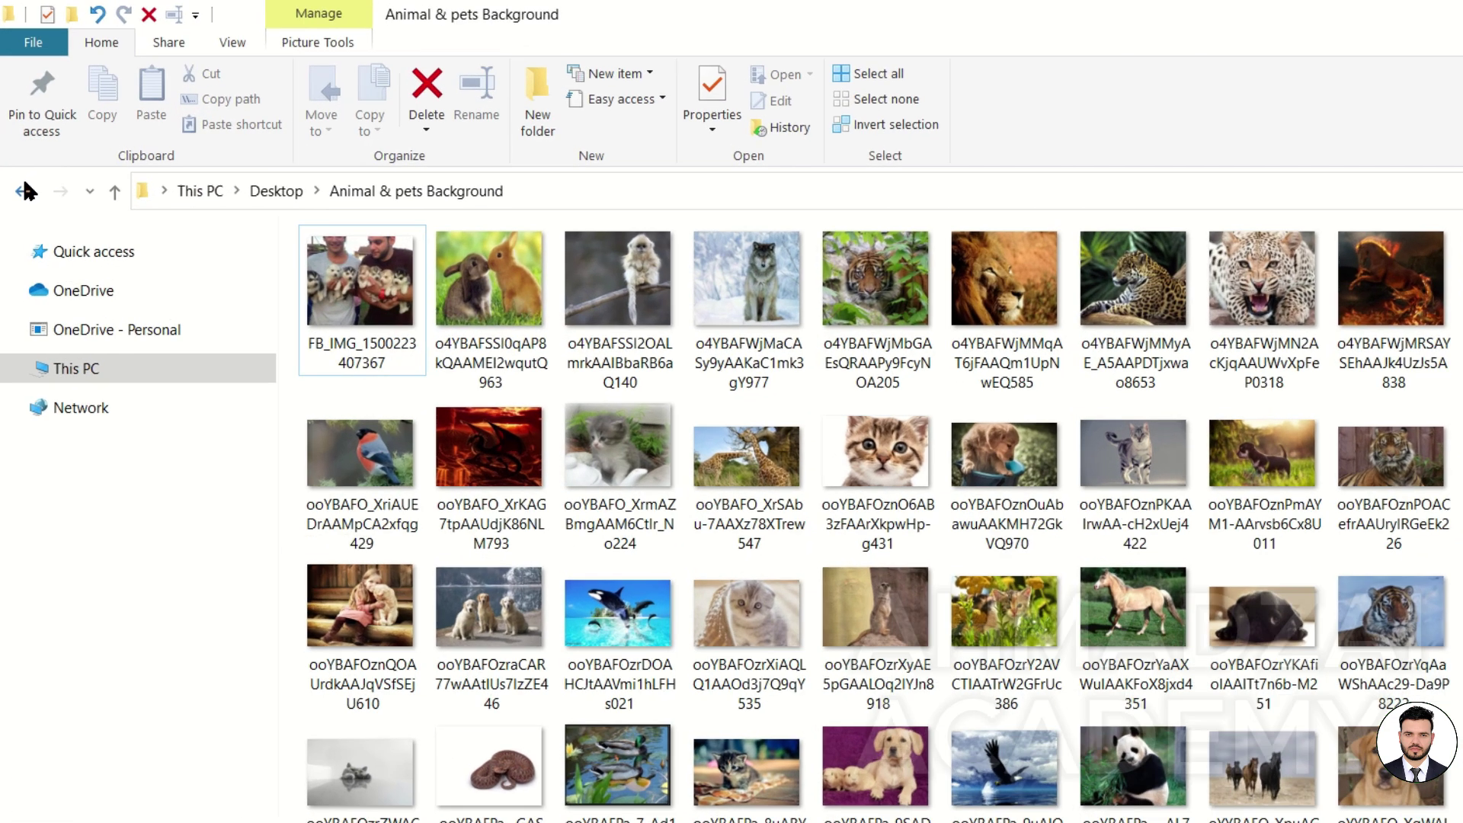
Step: Navigate back to Quick access and forward to the Animal & pets Background folder, twice
click(17, 149)
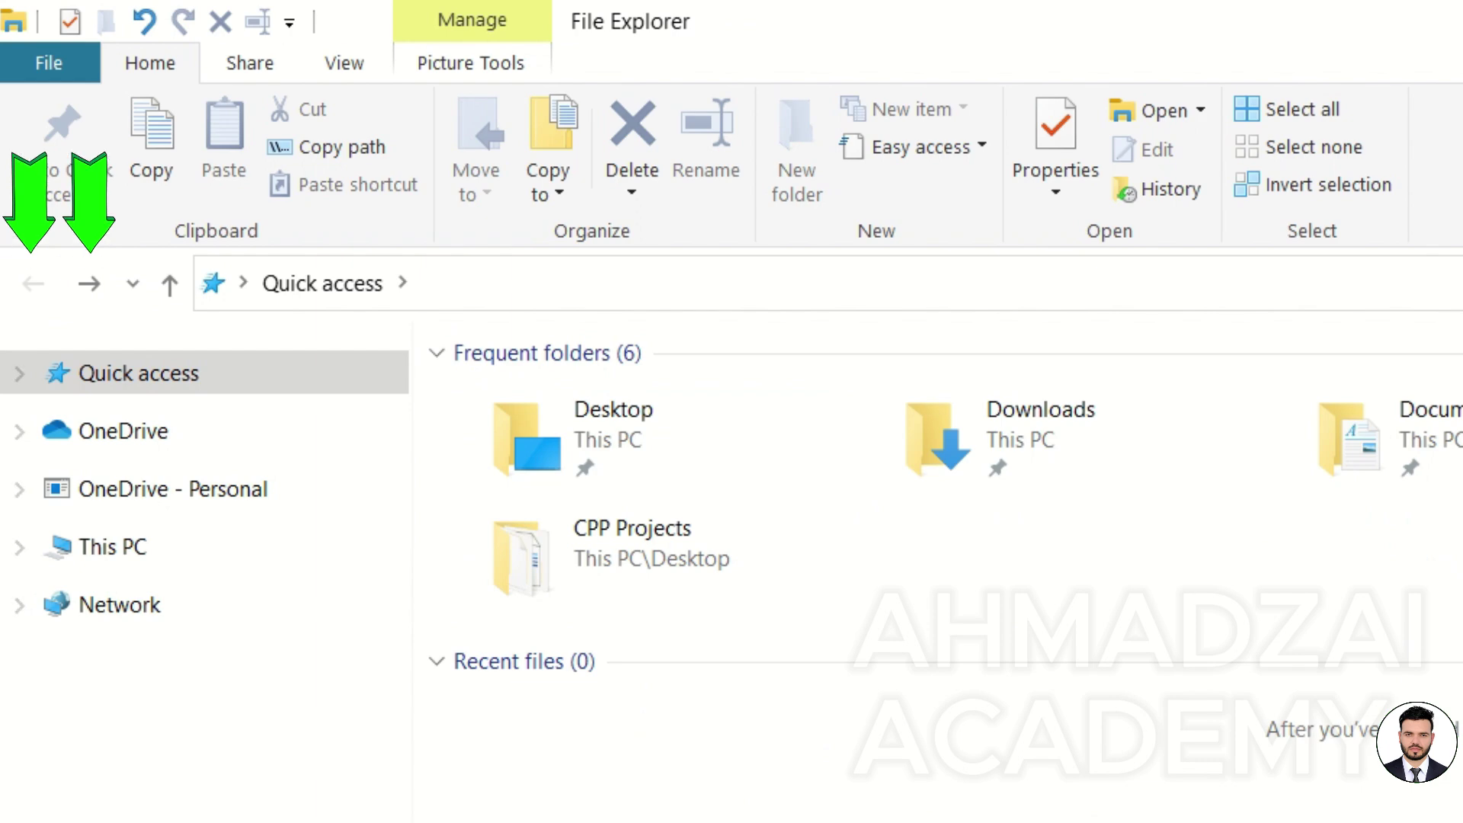
click(89, 284)
click(39, 284)
click(89, 283)
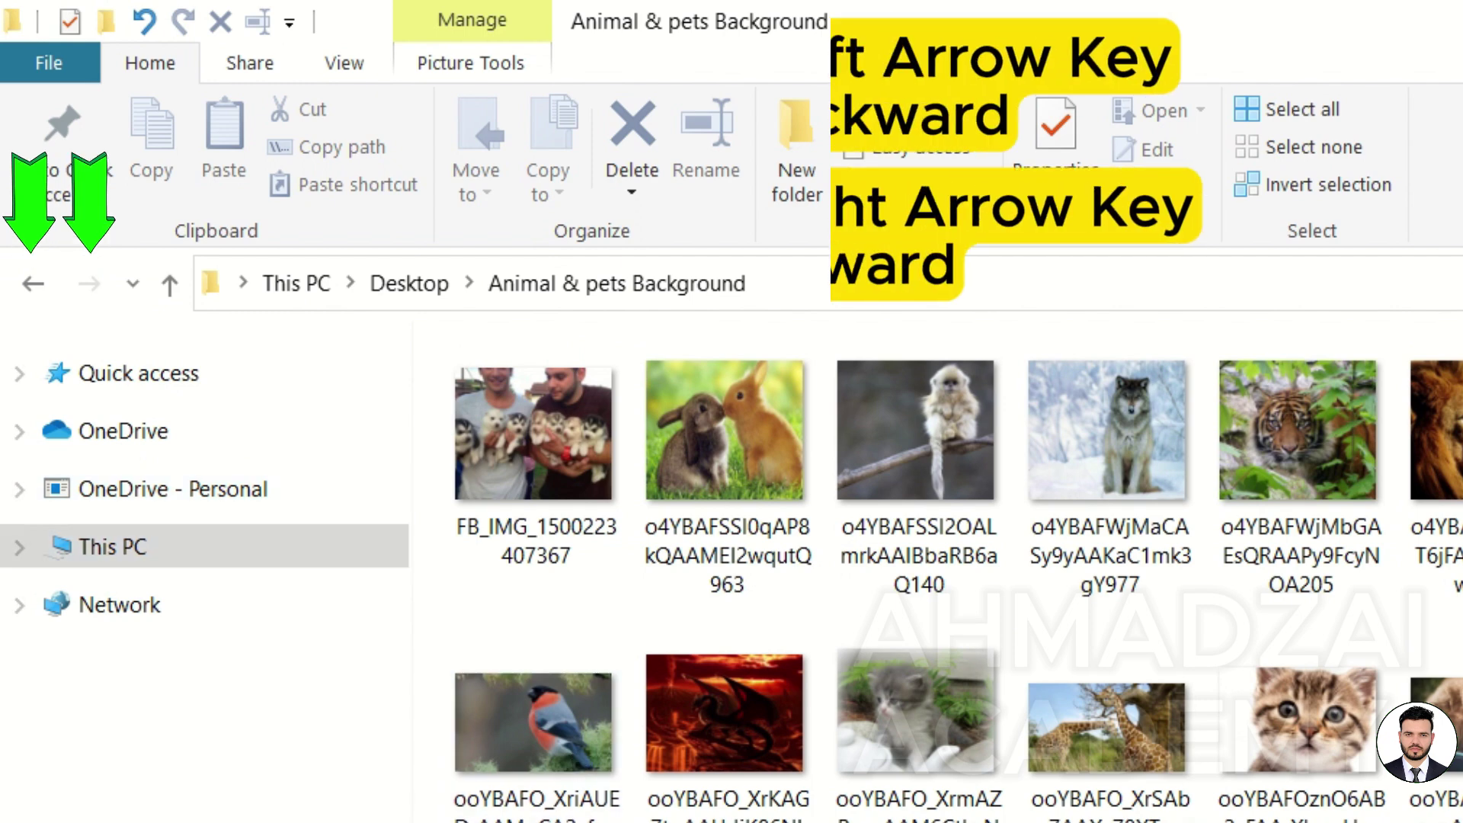
Step: Alternate backward and forward between the picture folder and Quick access, finishing on Quick access
key(alt+Left)
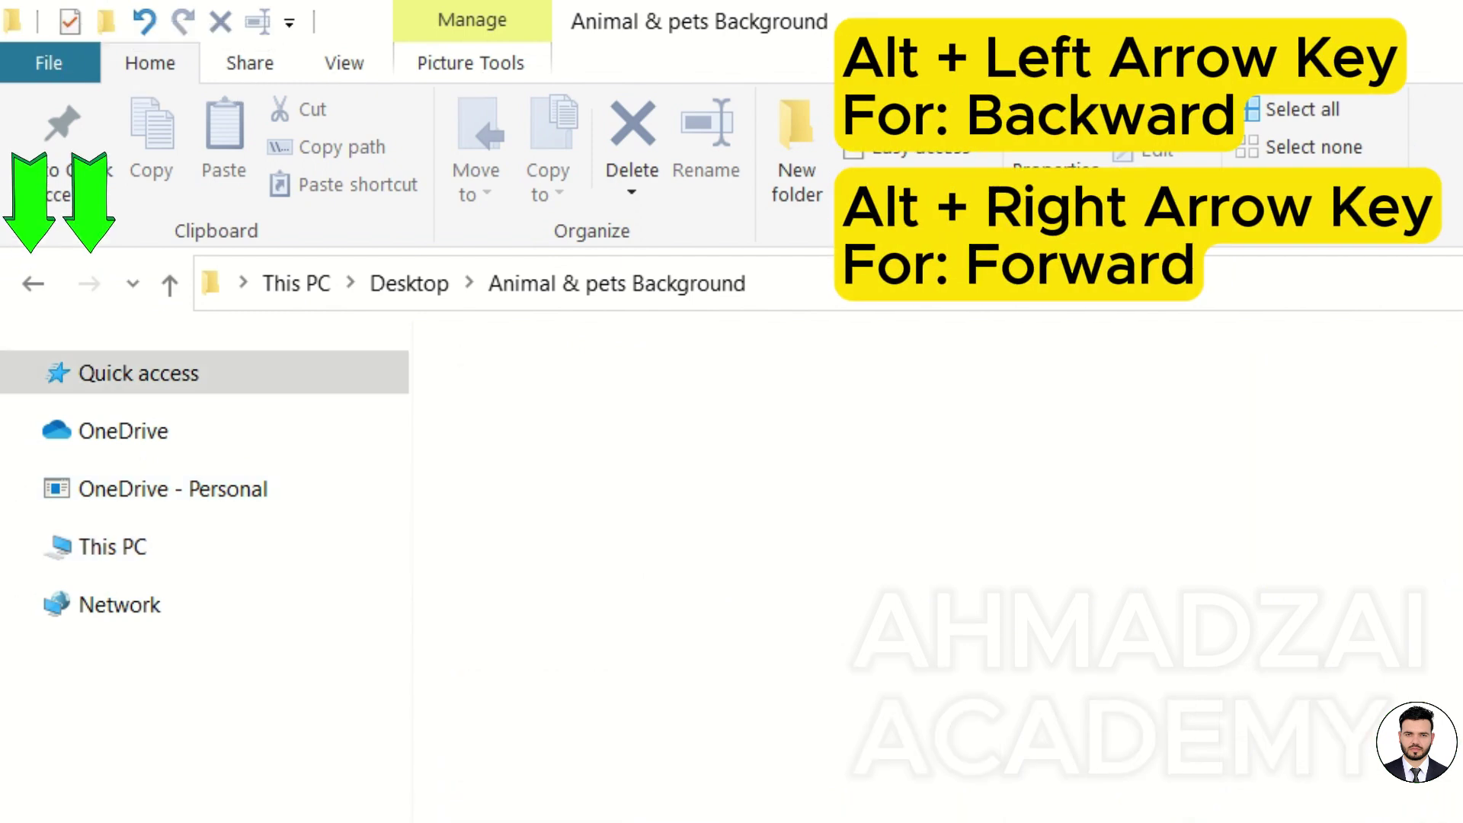
key(alt+Right)
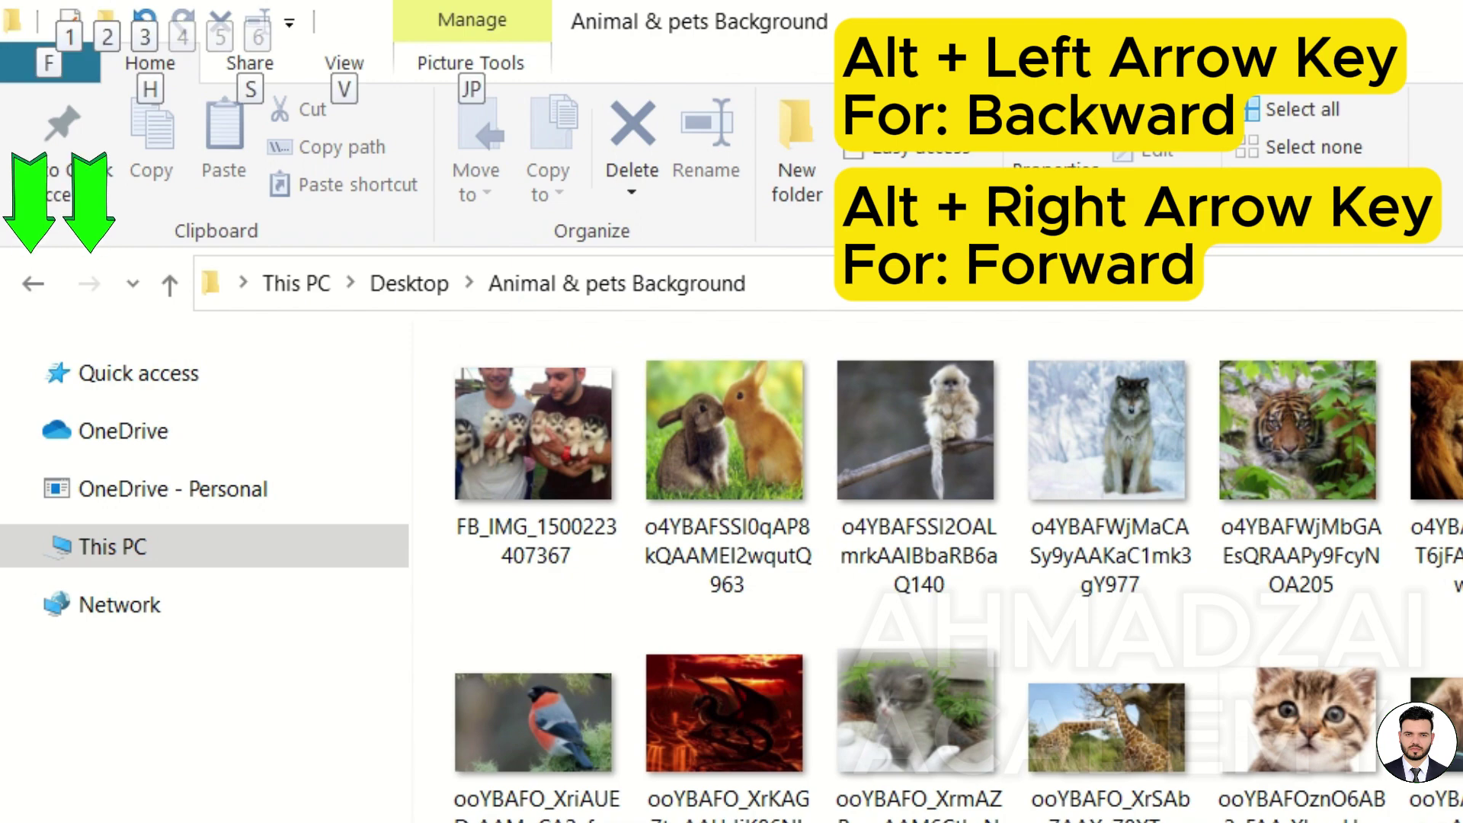
key(alt+Left)
key(alt+Right)
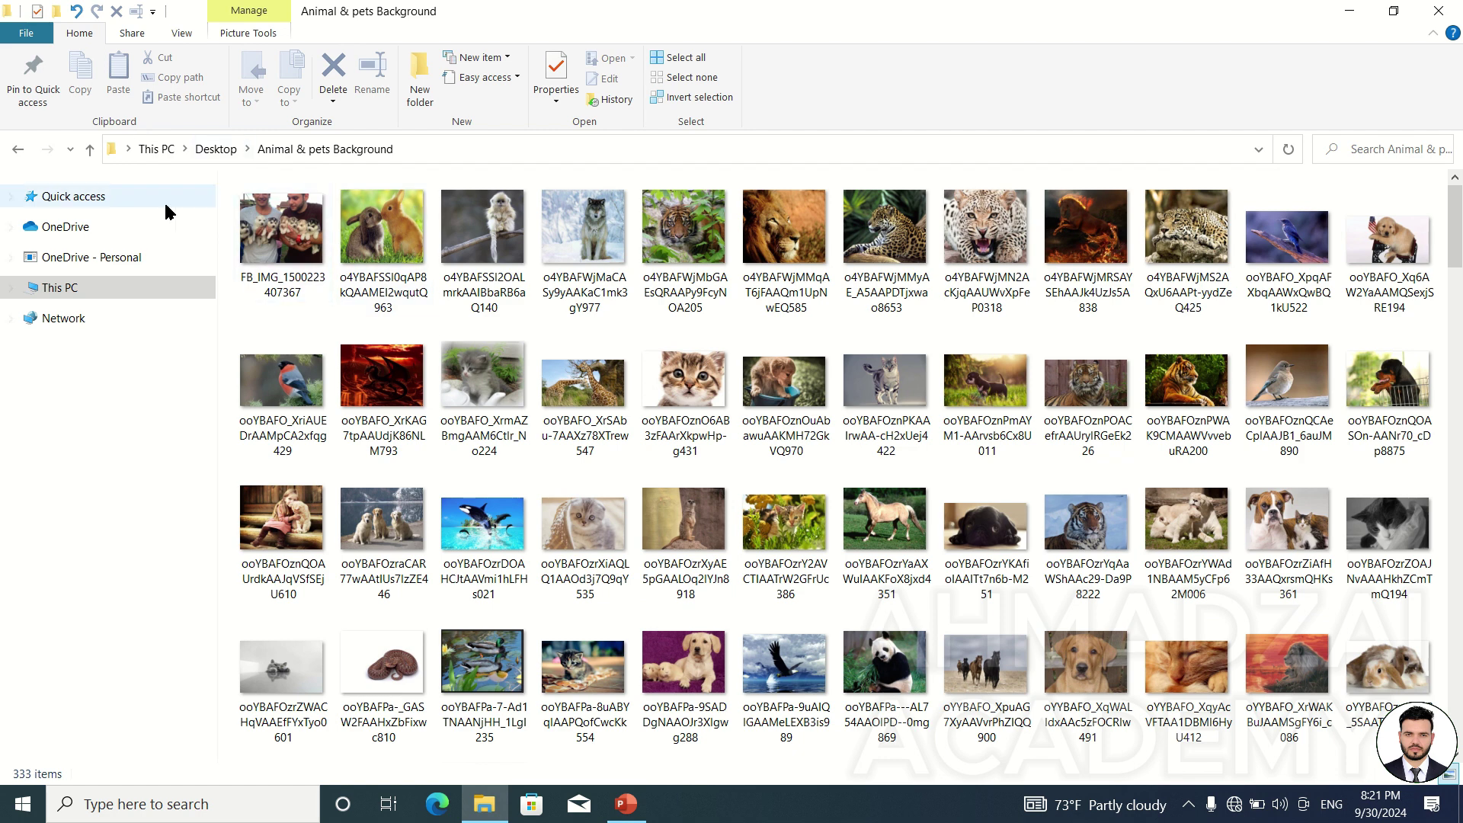
click(18, 149)
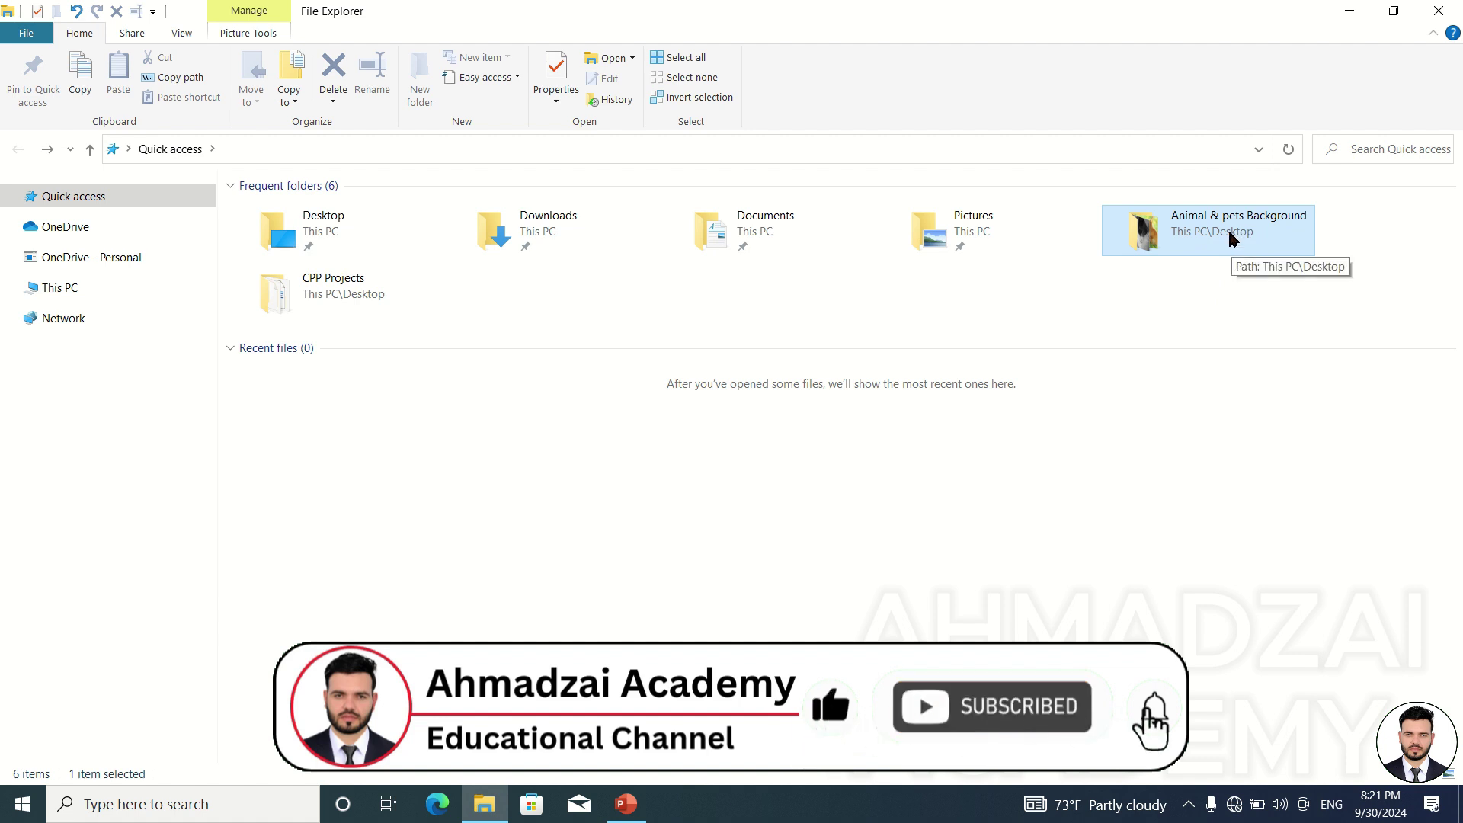
Step: Shrink the Quick access window, open the Animal & pets Background folder in a new window beside it, and close the new window
click(1195, 460)
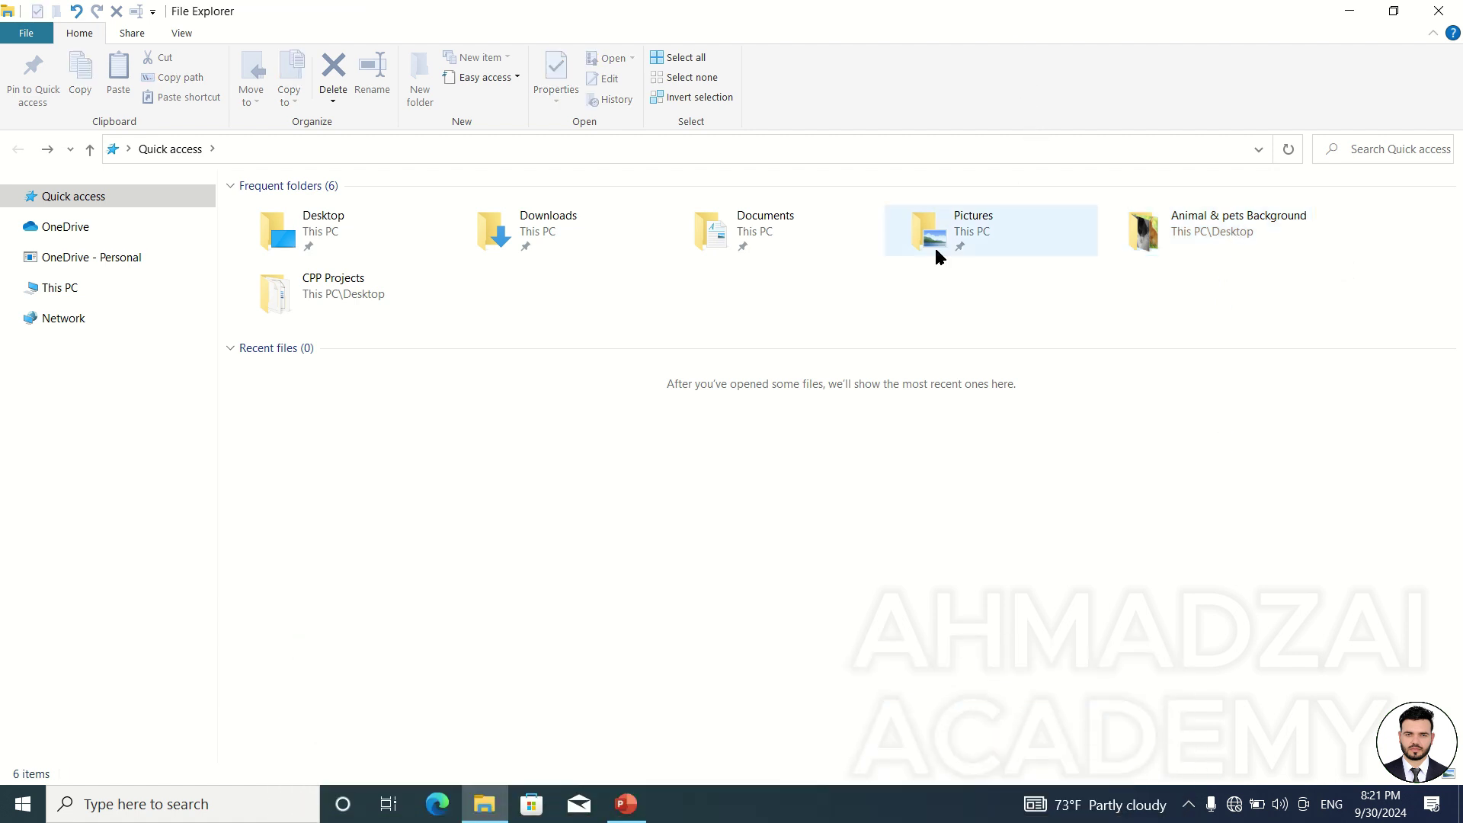
drag(938, 20, 437, 61)
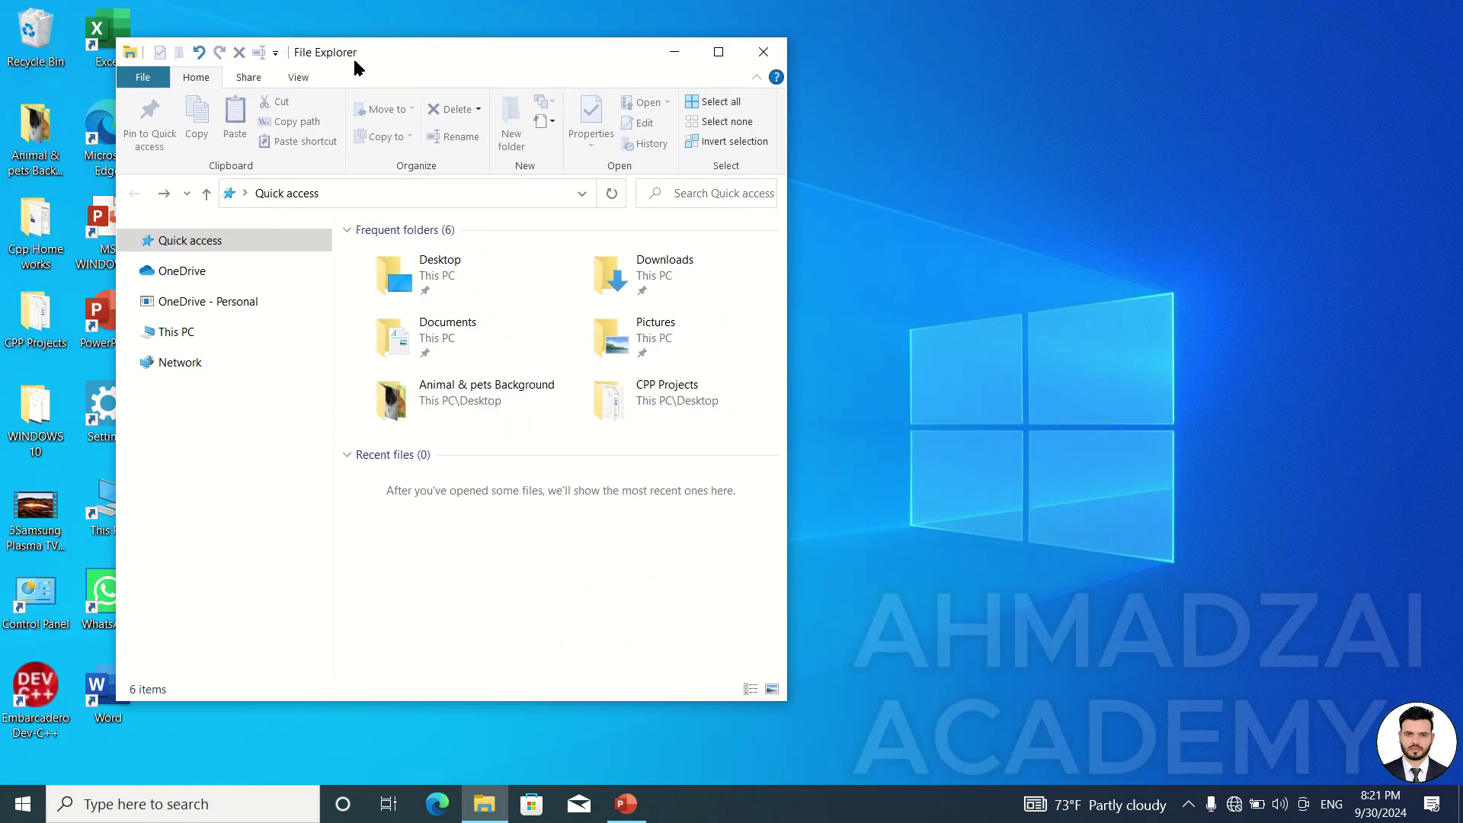
click(517, 390)
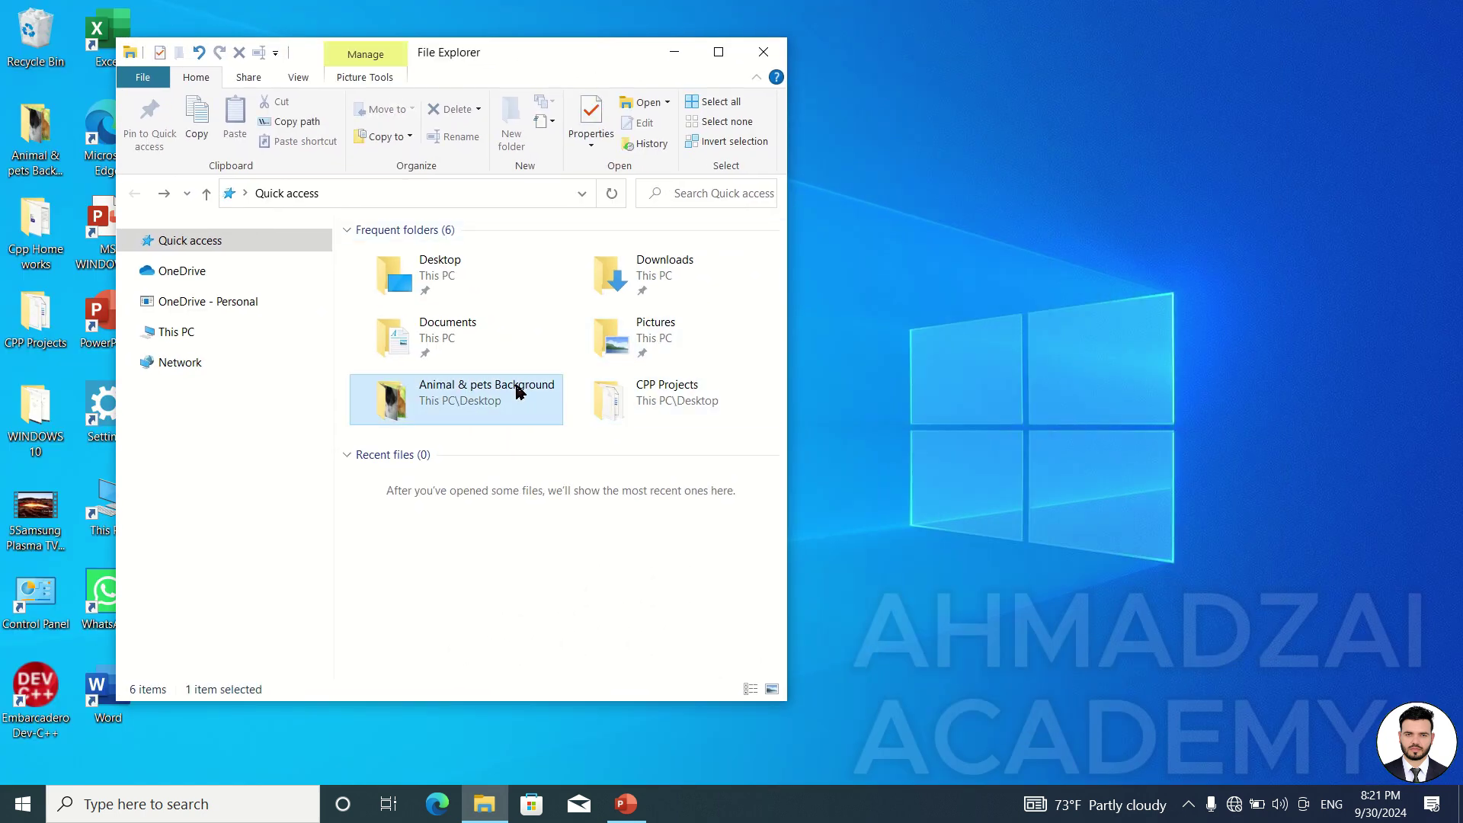
click(142, 77)
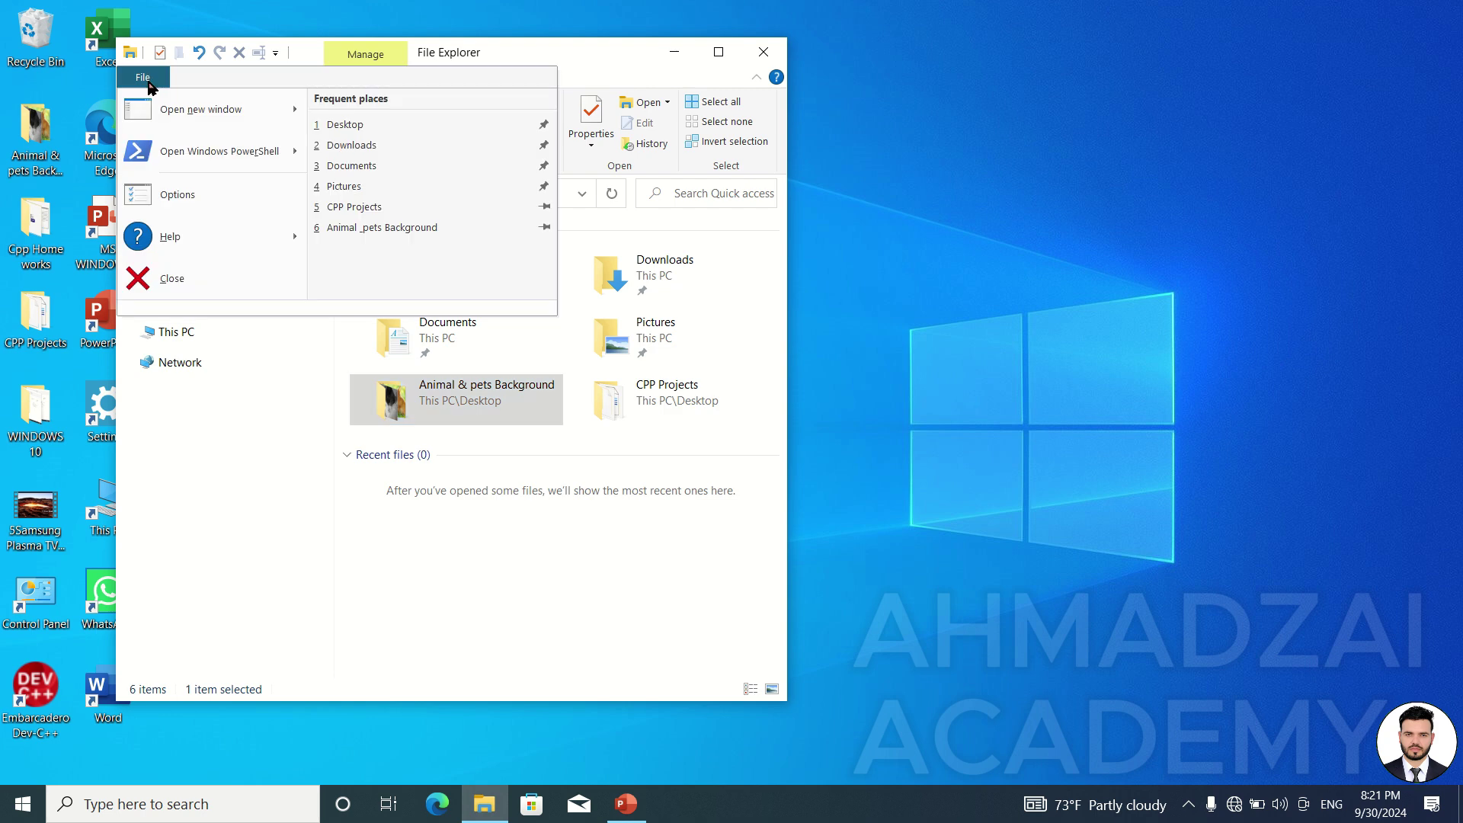
mouse_move(221, 118)
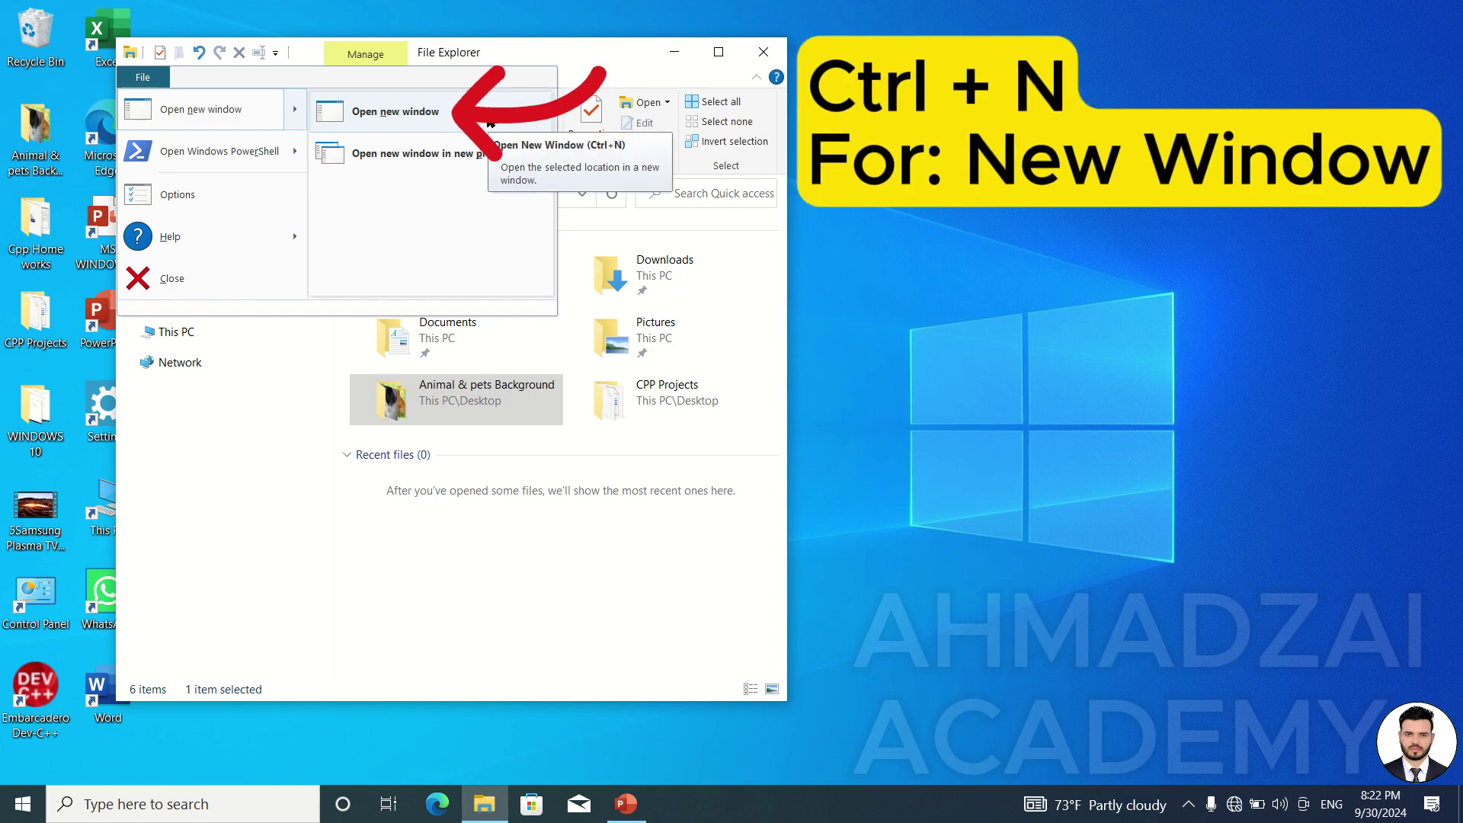
click(480, 110)
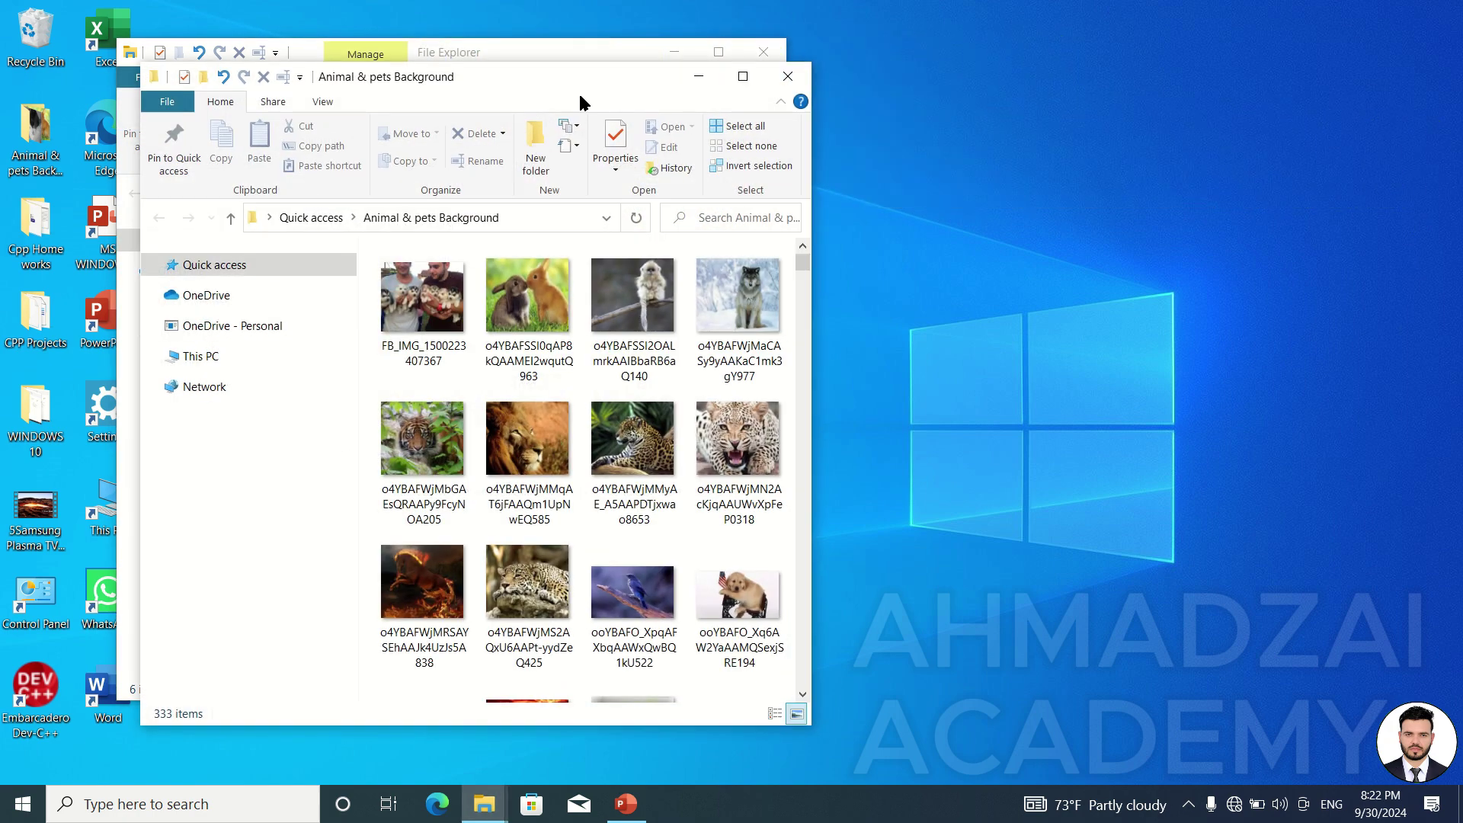
mouse_move(579, 93)
mouse_down()
mouse_move(860, 138)
mouse_move(1135, 93)
mouse_up()
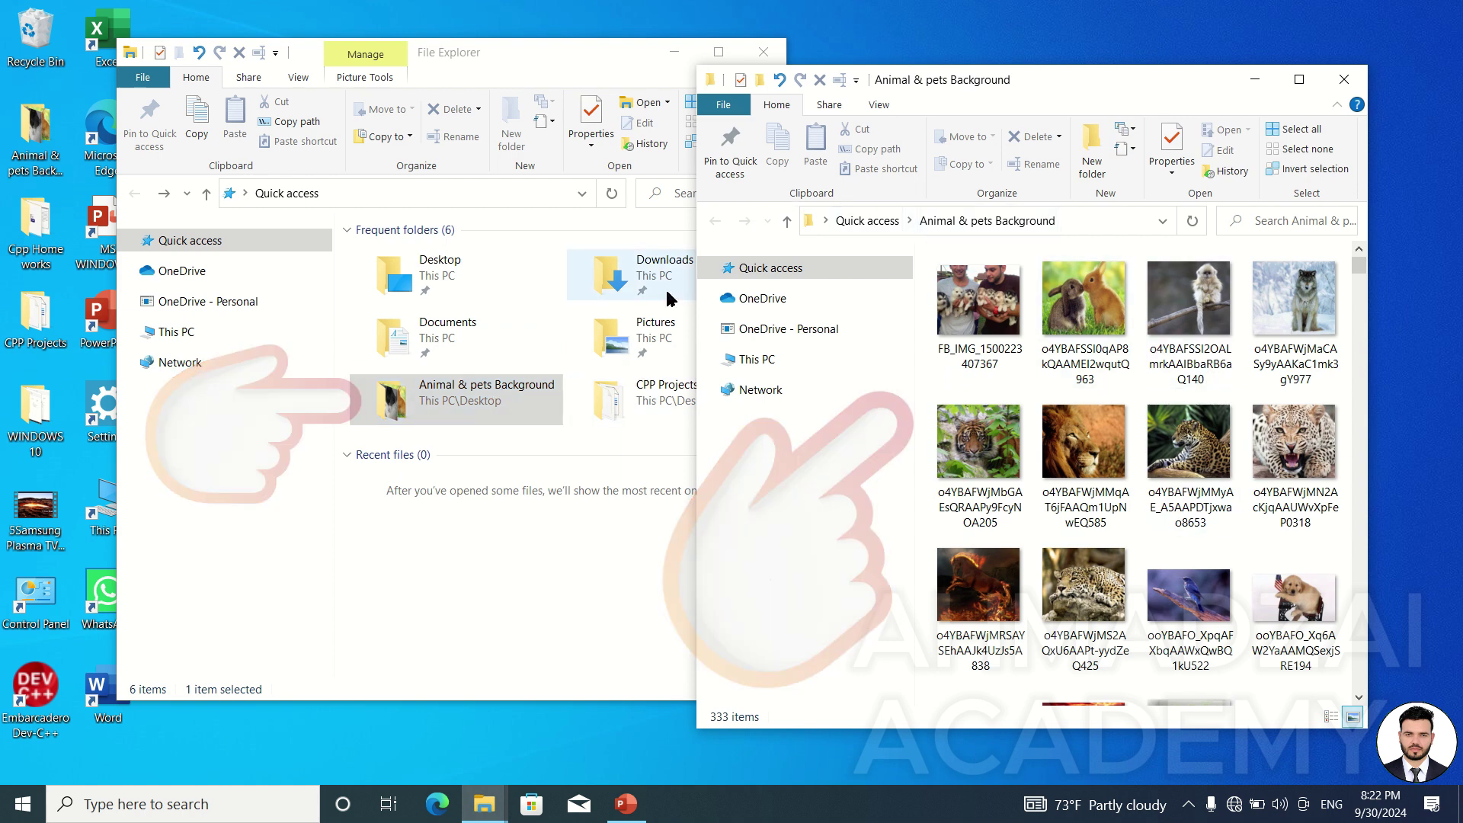
click(1344, 79)
Step: Open the selected folder in a new window in a new process, close that window, and maximize the Quick access window
click(151, 83)
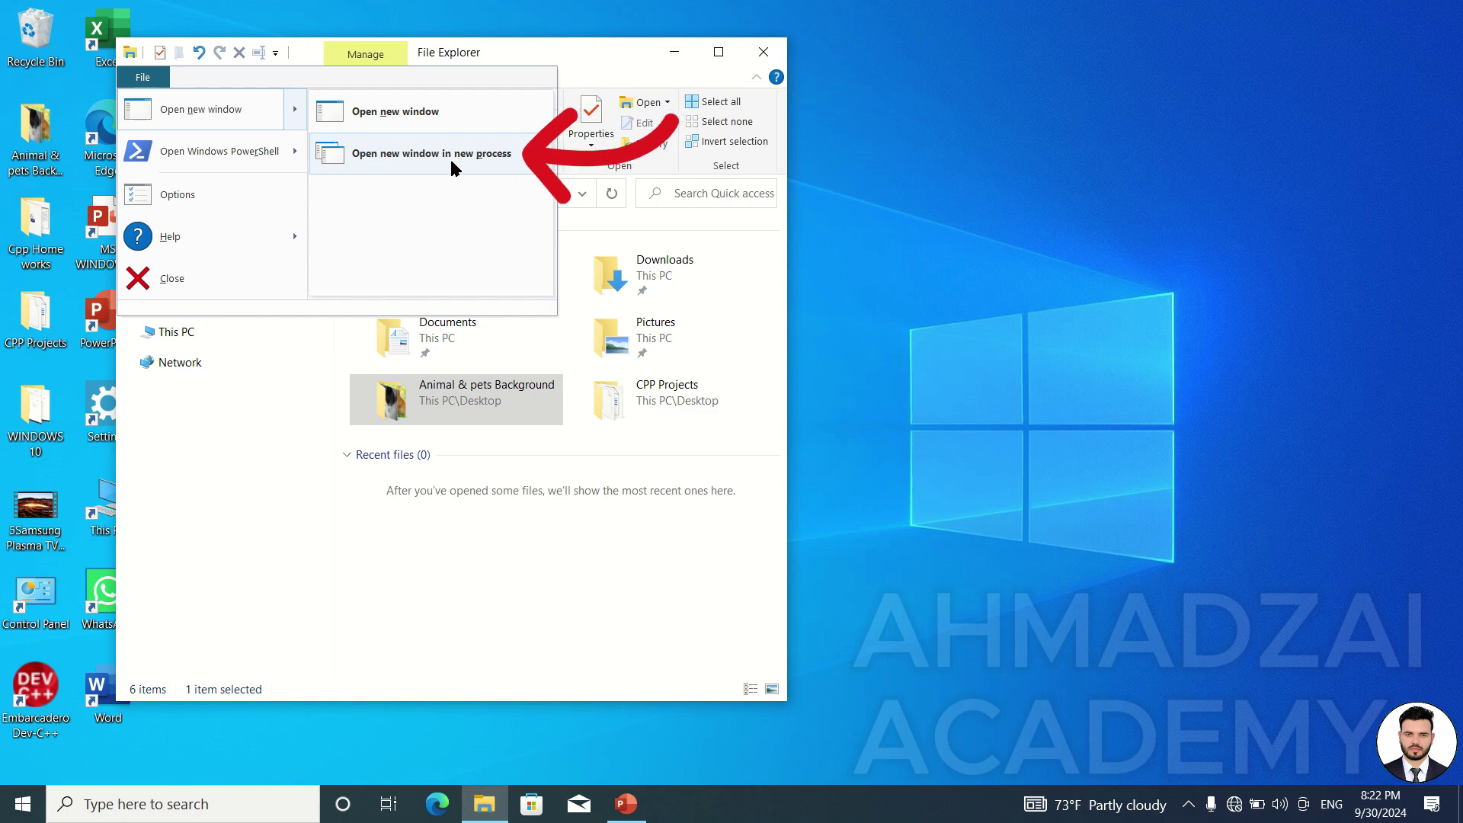
click(495, 158)
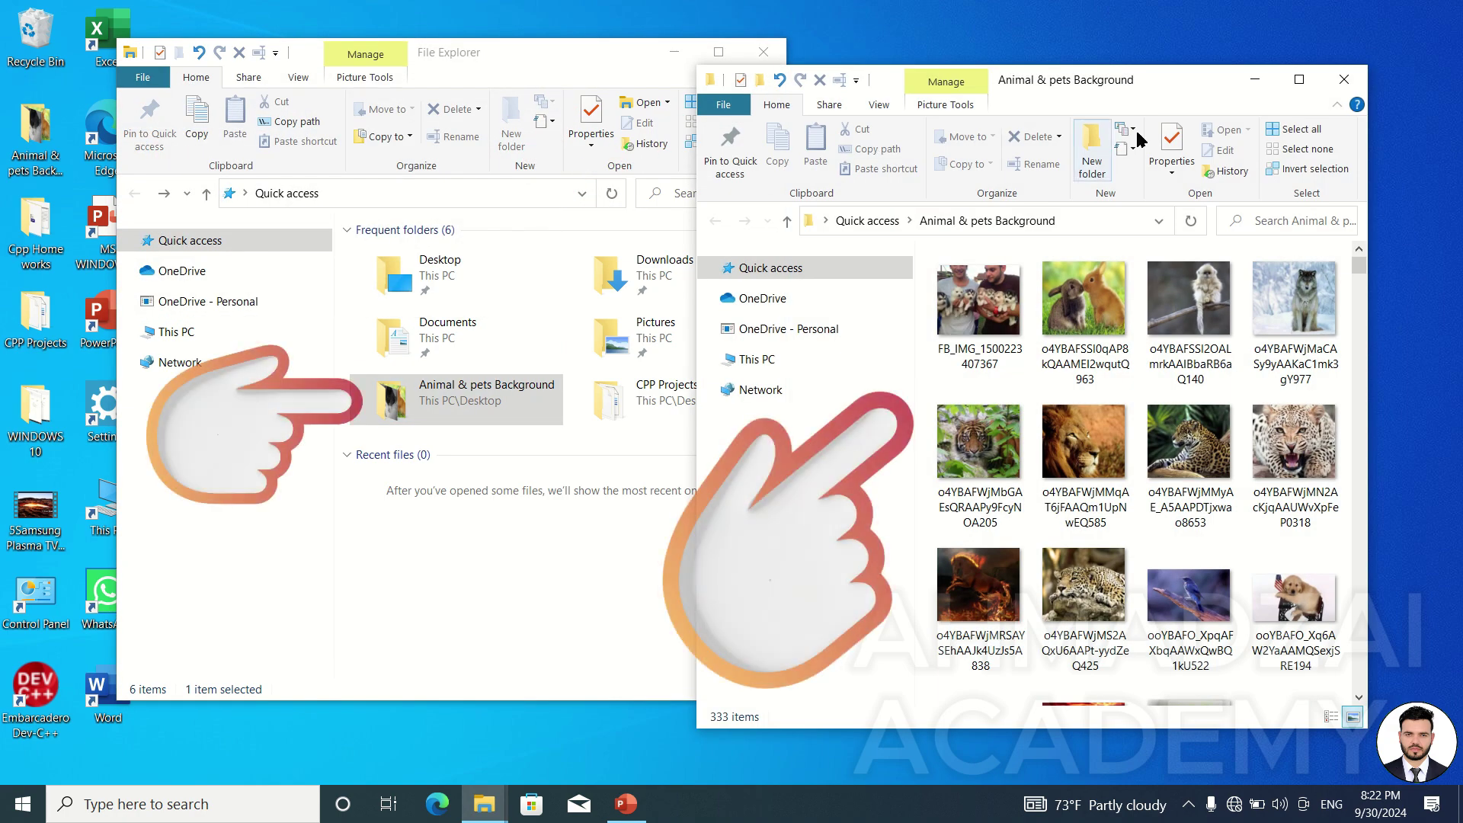
click(1193, 332)
click(1189, 450)
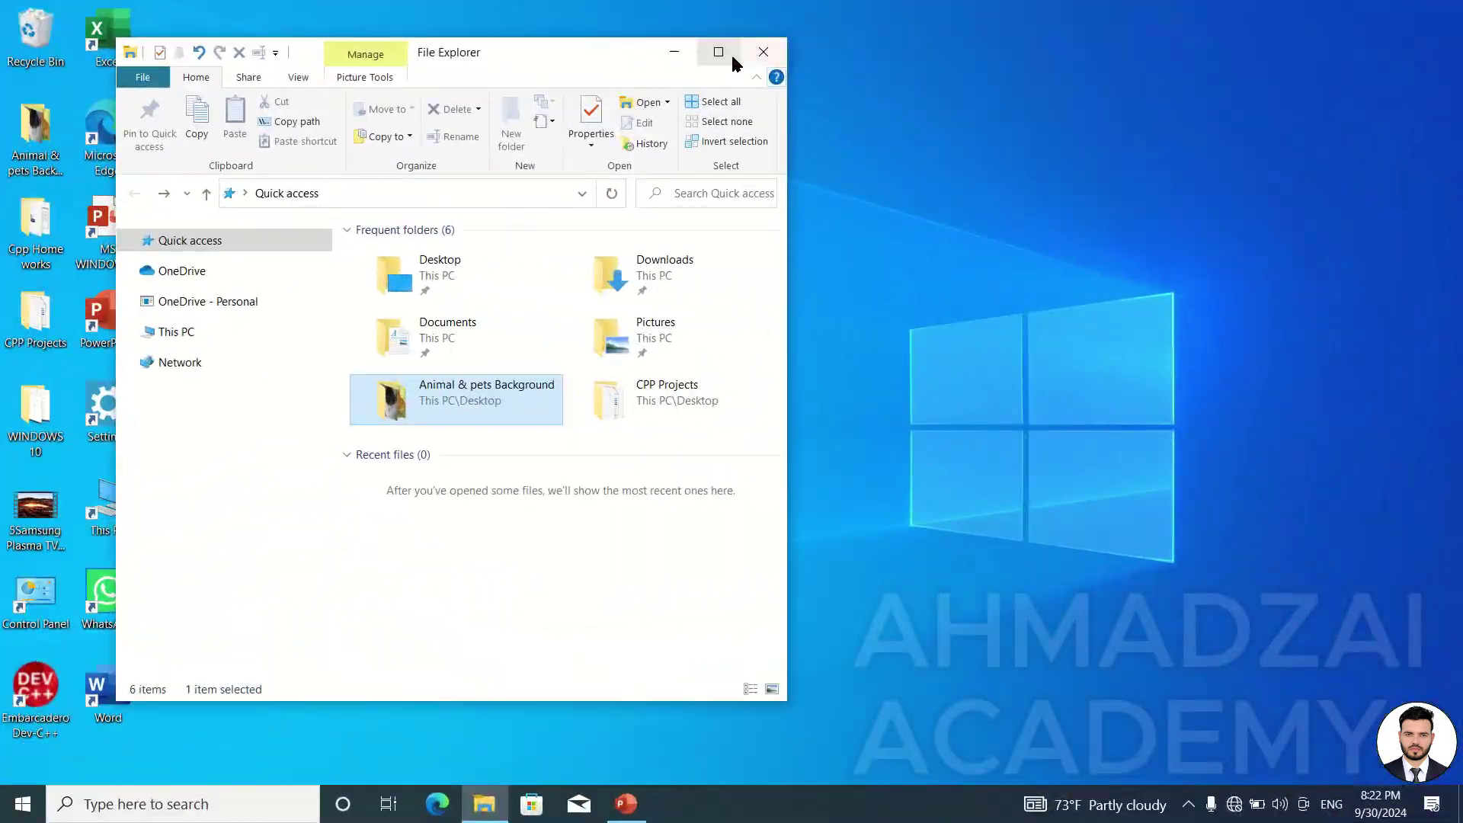
click(730, 55)
Step: Look at the Open Windows PowerShell commands under File and leave without choosing one
click(35, 38)
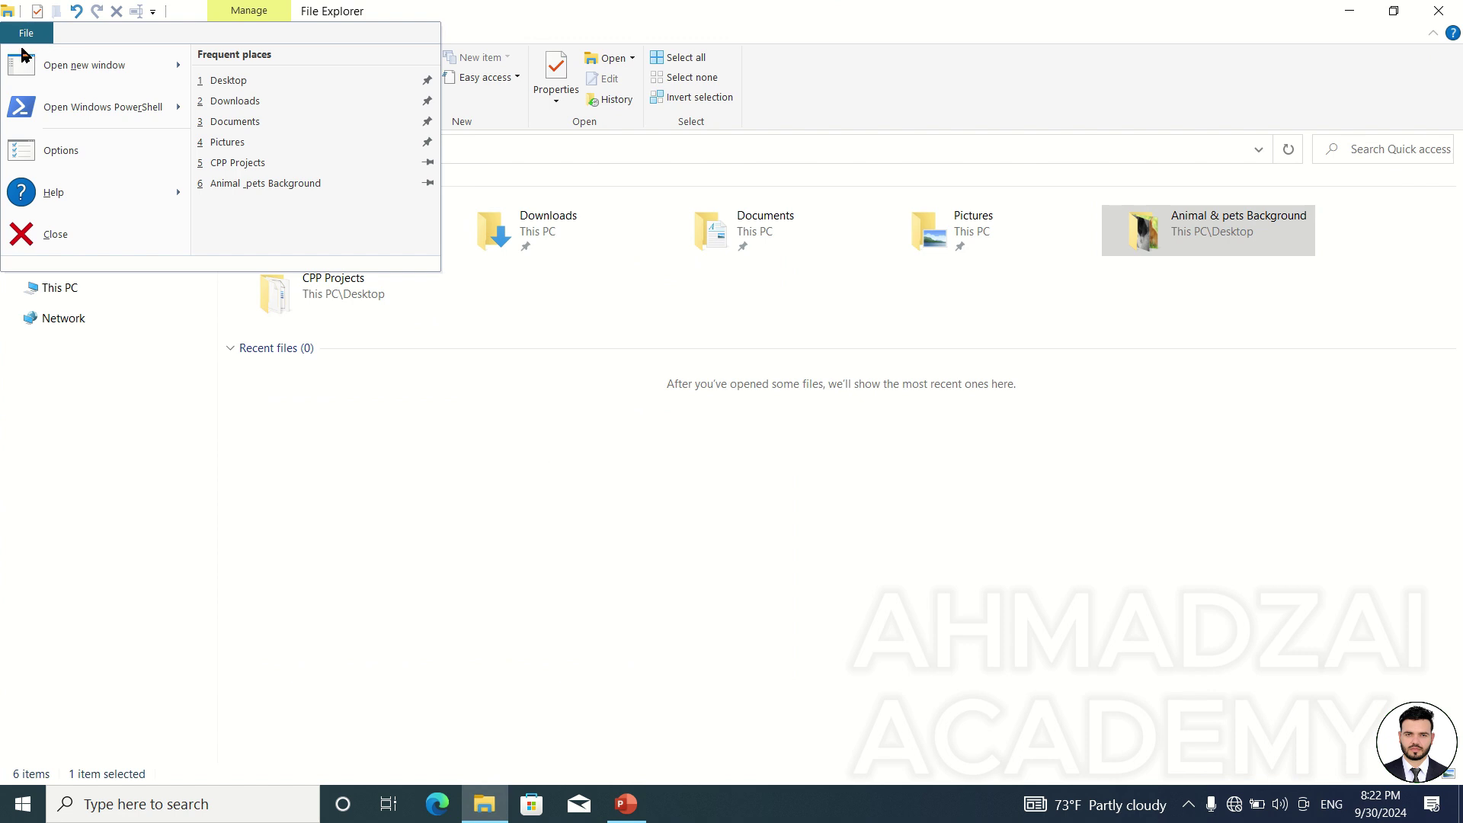
mouse_move(106, 113)
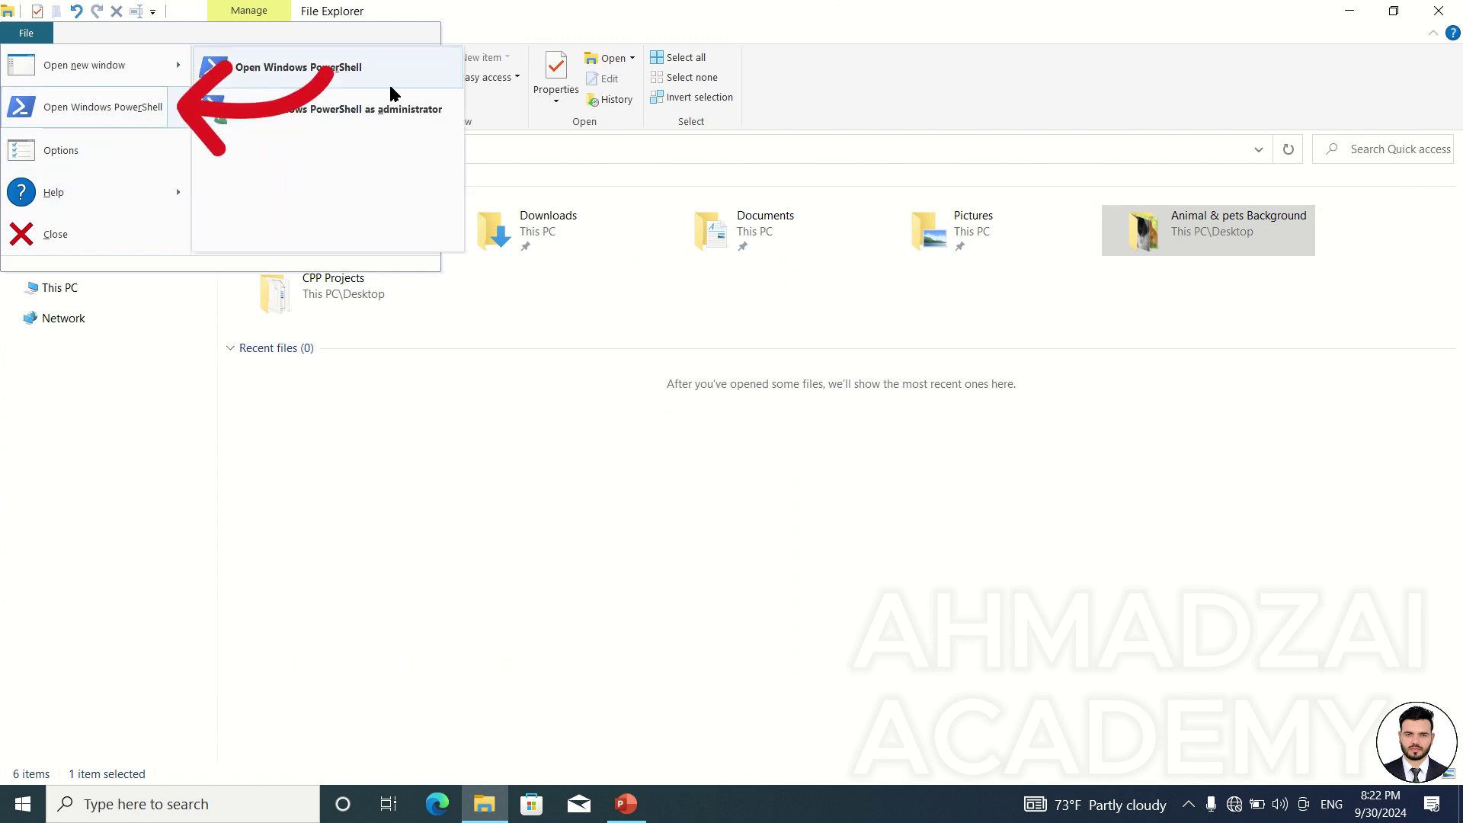
click(536, 465)
Step: Minimize File Explorer and locate Windows PowerShell in its folder among the installed apps
click(484, 804)
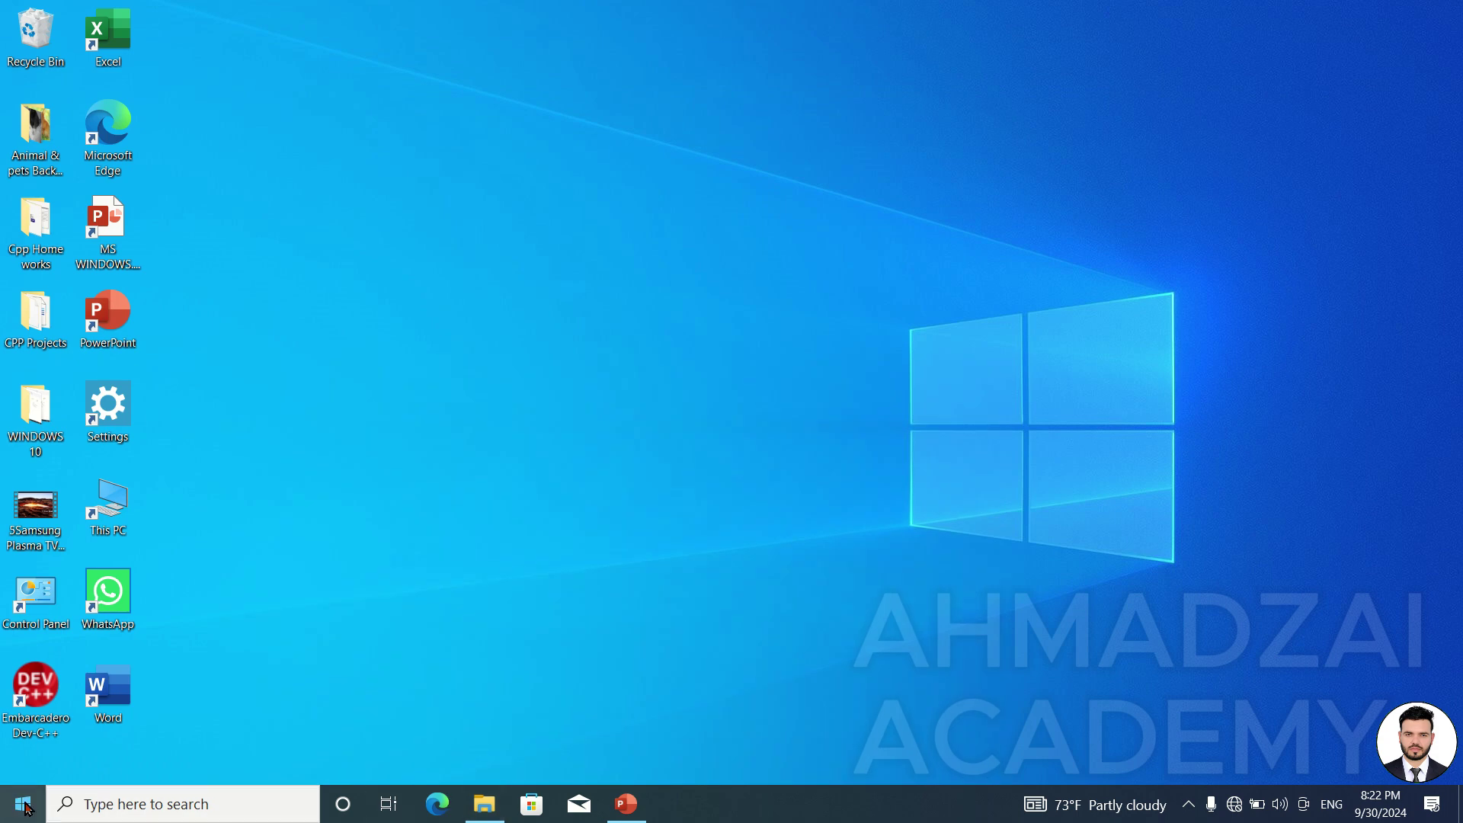
click(23, 804)
scroll(116, 660, down, 15)
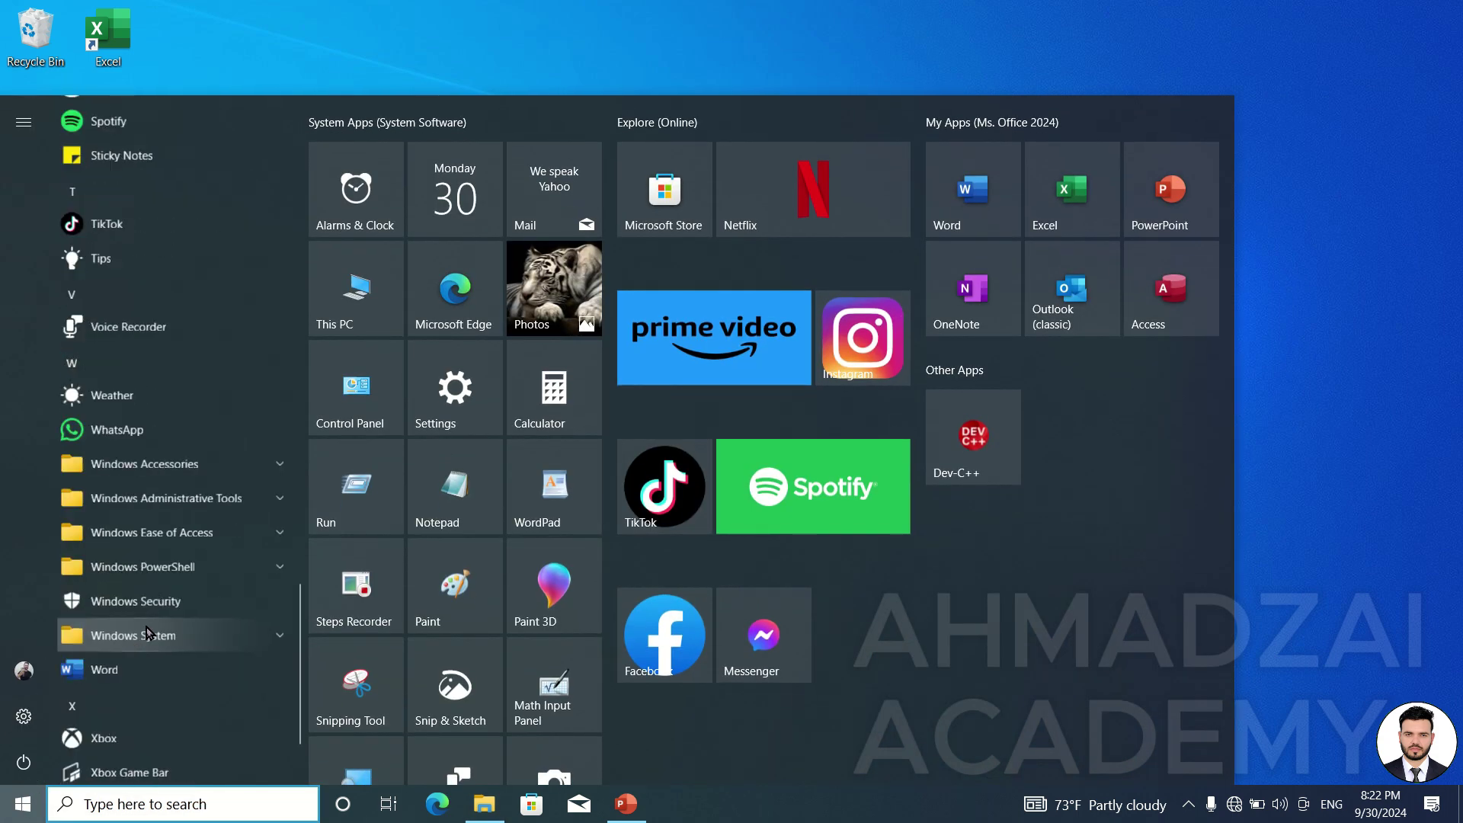
click(263, 563)
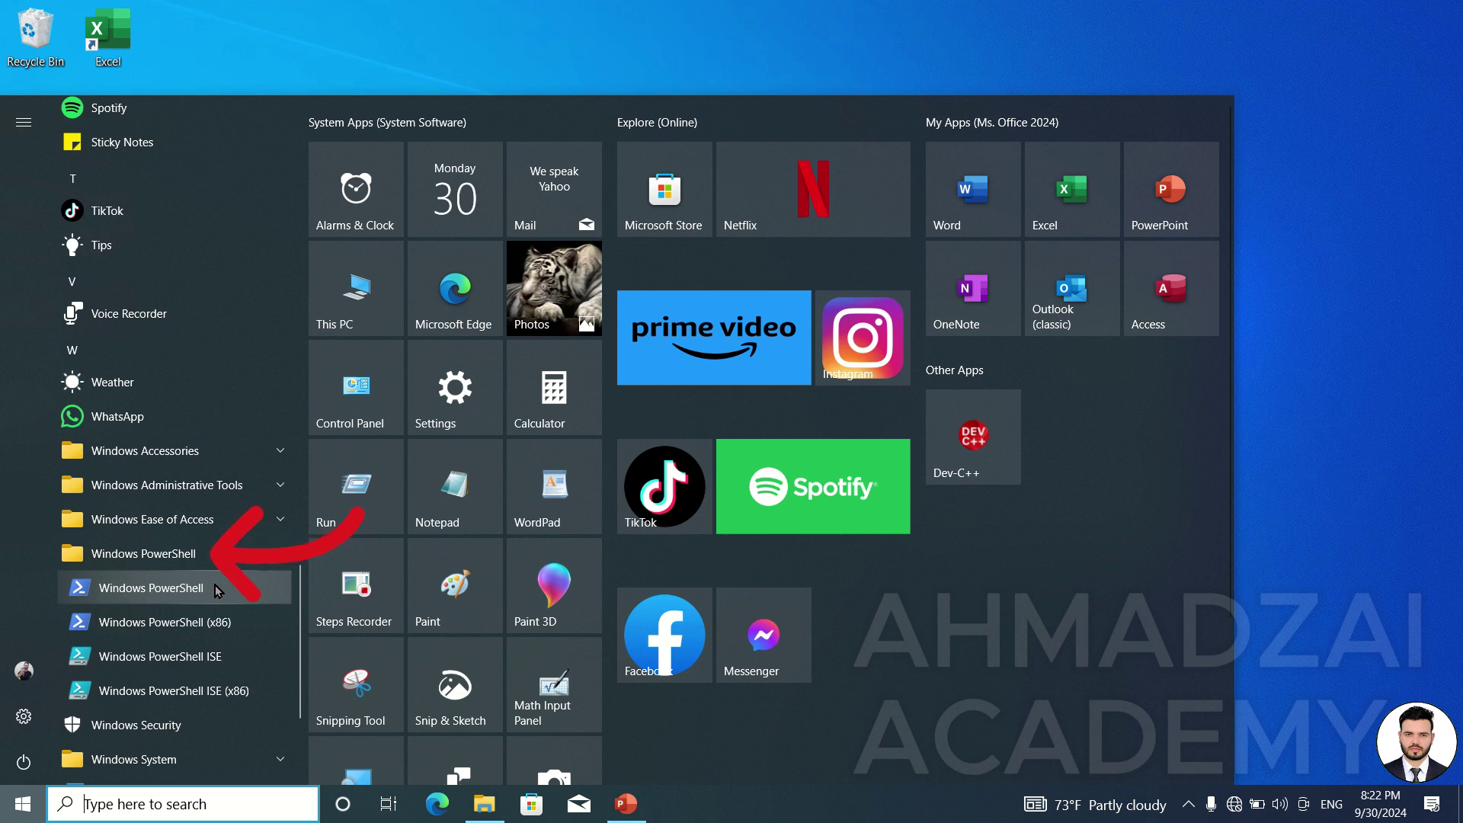
click(219, 590)
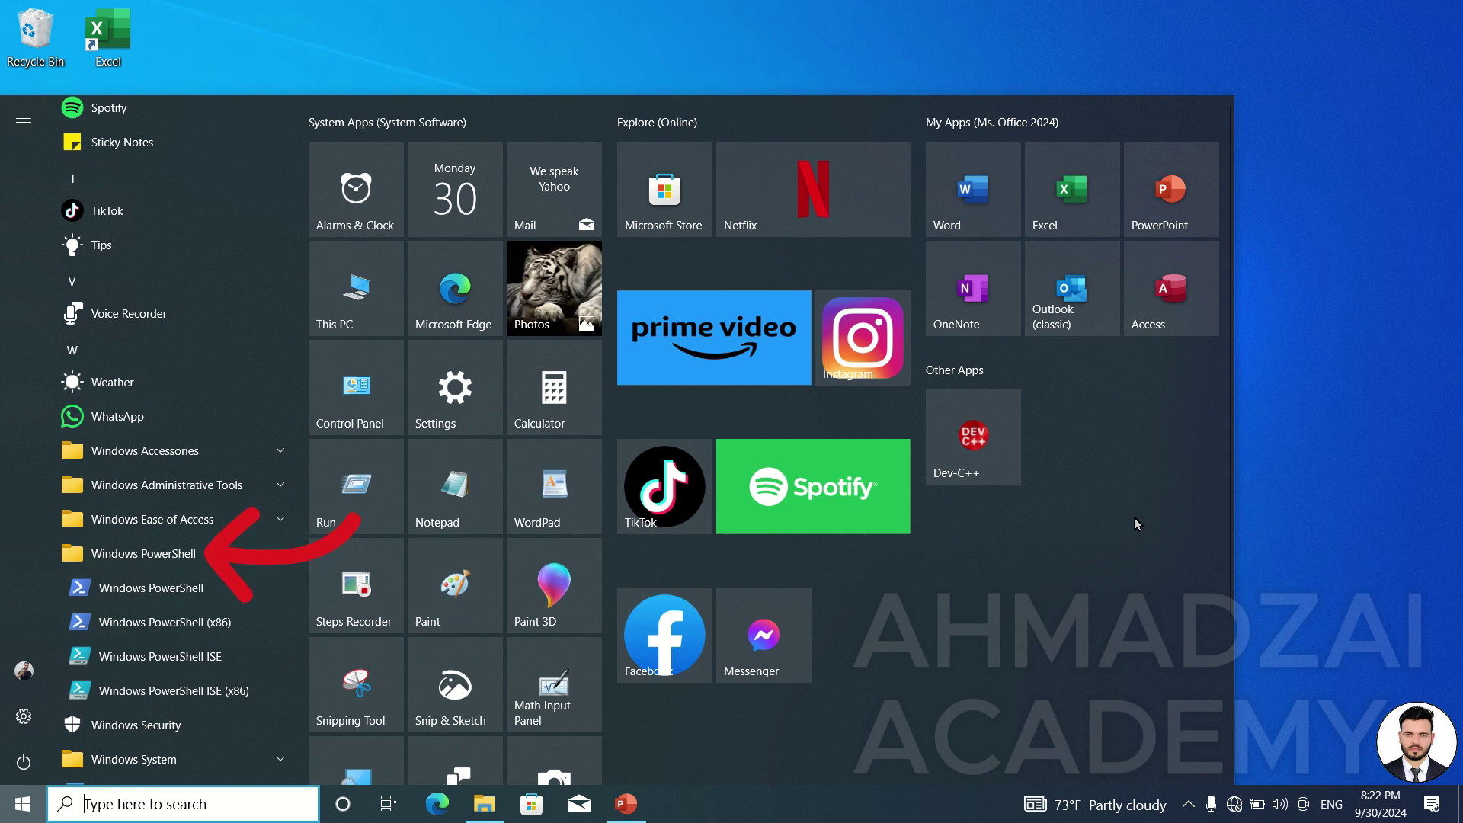
Step: Open a Command Prompt window by running cmd from the Run dialog
key(super+r)
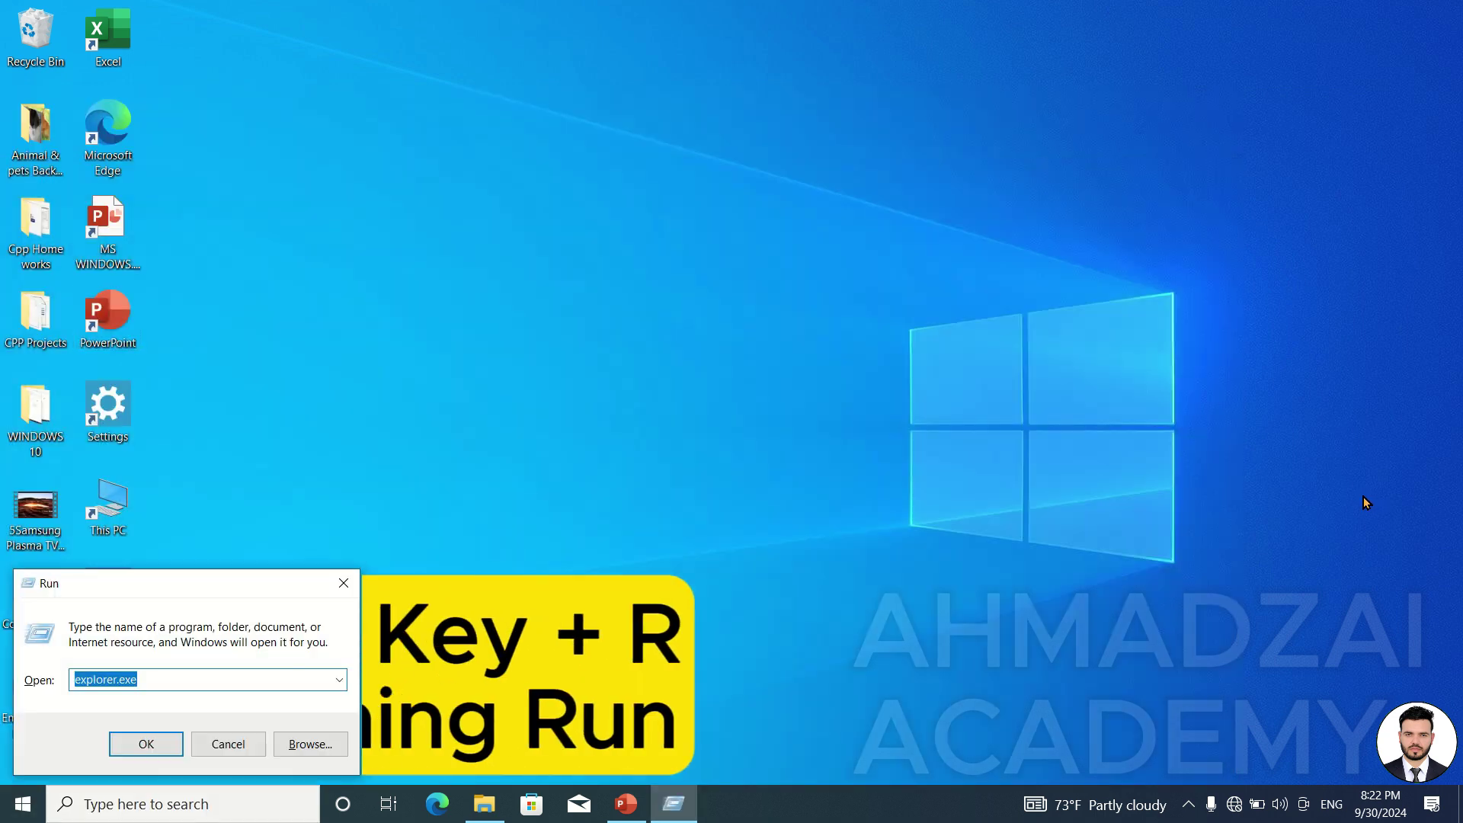
text(cmd)
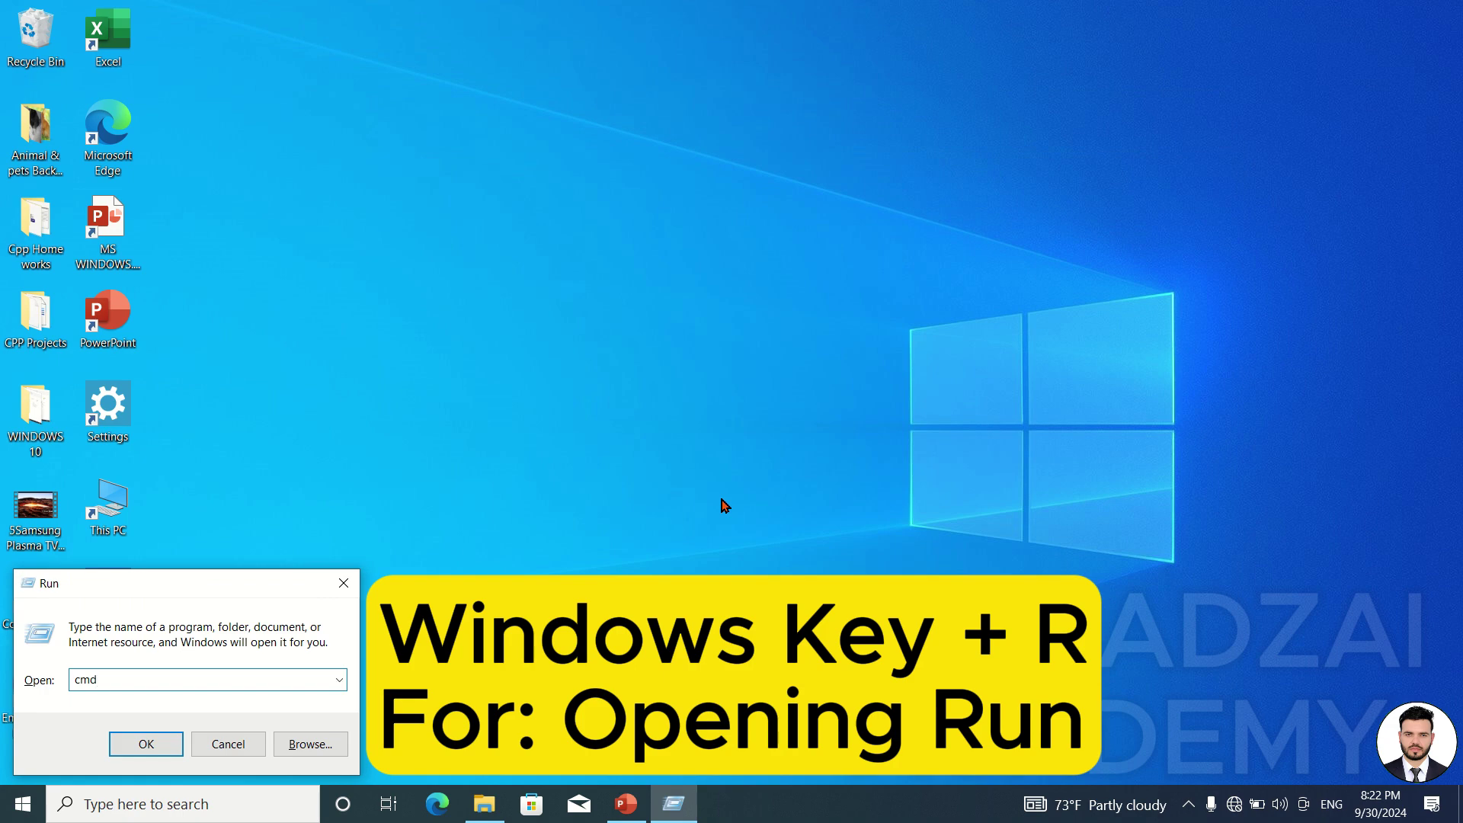
key(Return)
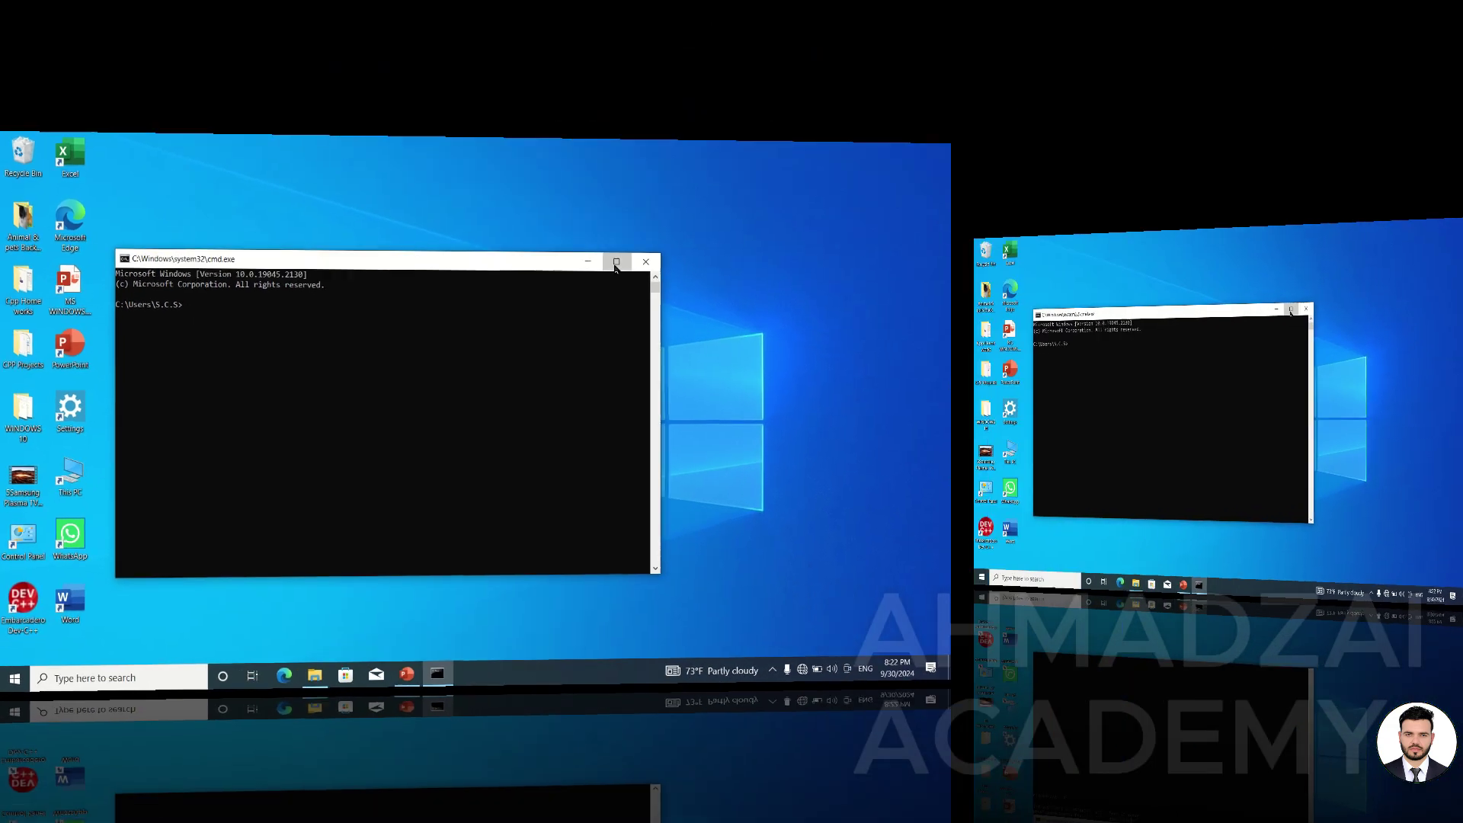
click(774, 427)
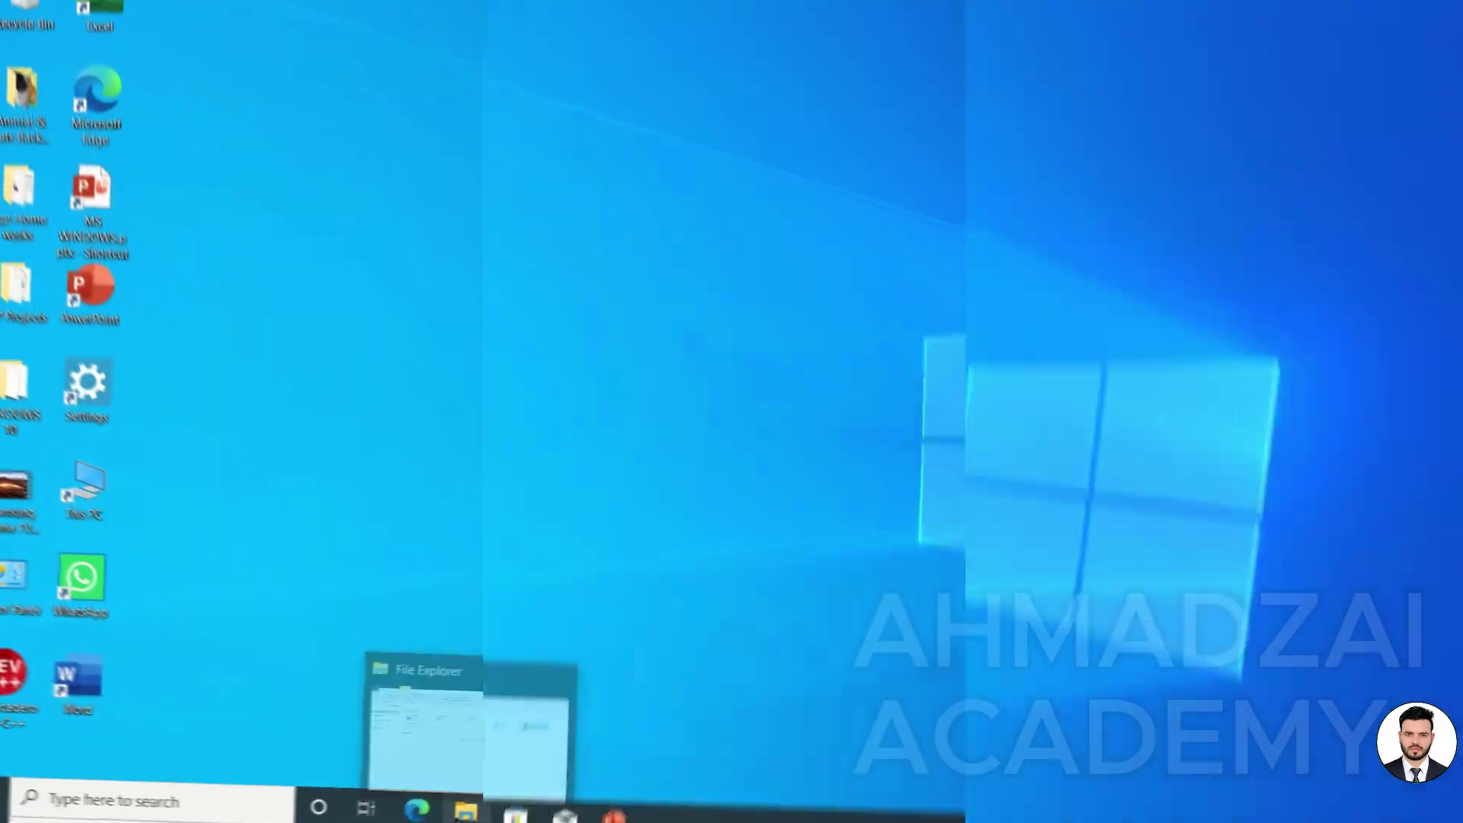
Step: Return to File Explorer, open Windows PowerShell at the selected Animal & pets Background folder, and close it after viewing its path
click(480, 809)
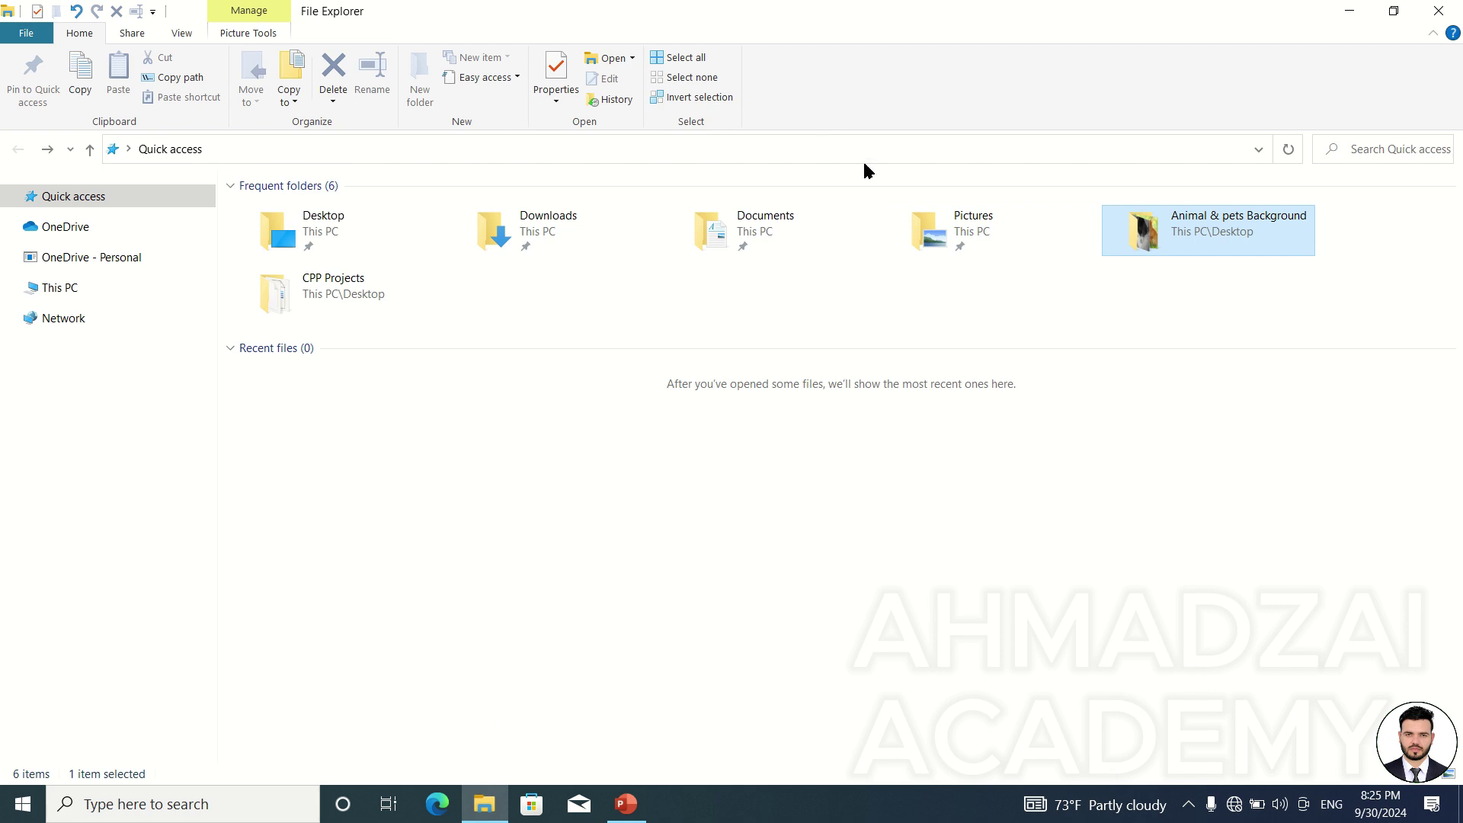
click(28, 34)
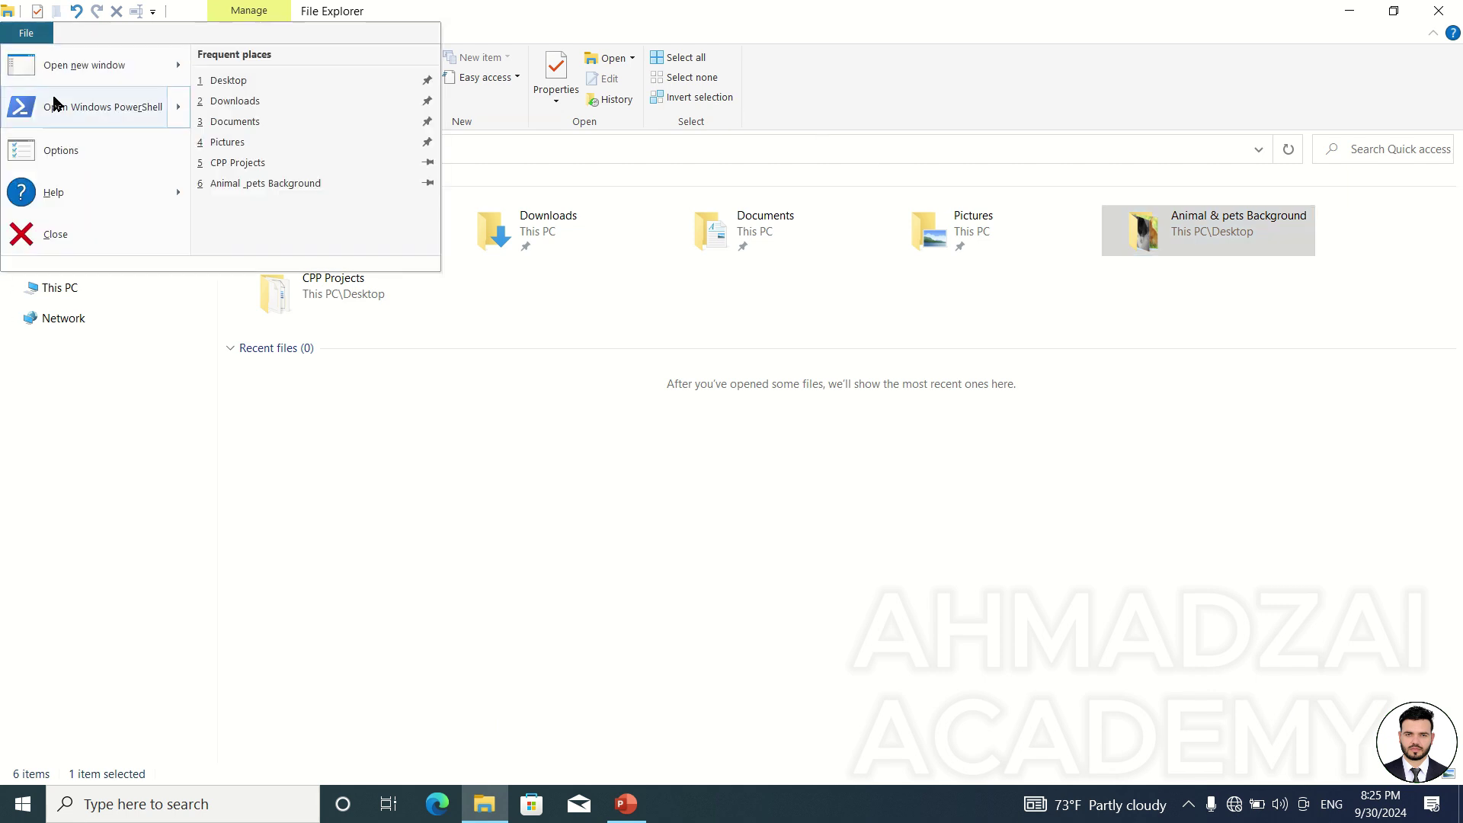
mouse_move(131, 107)
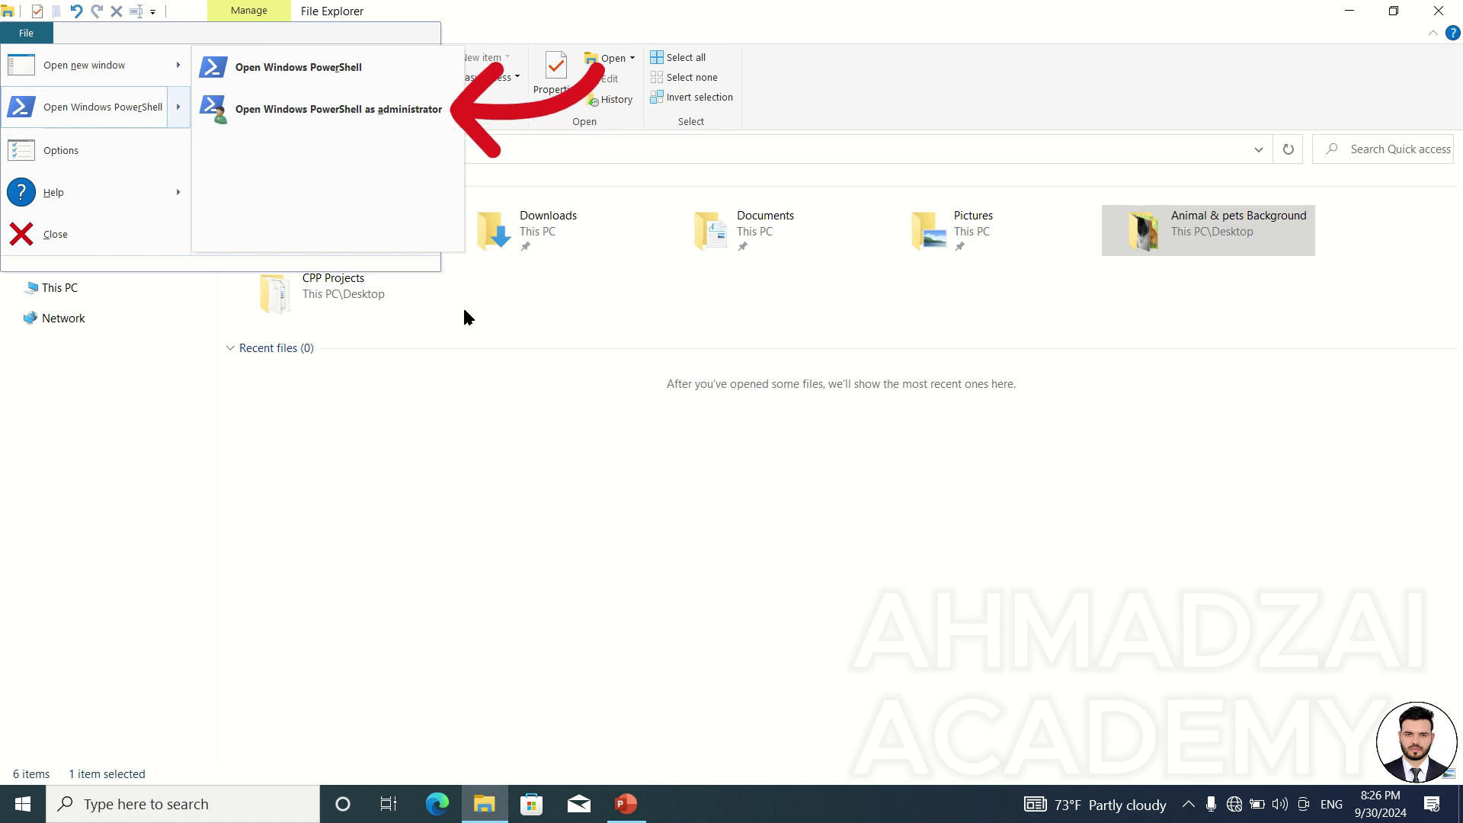
click(341, 67)
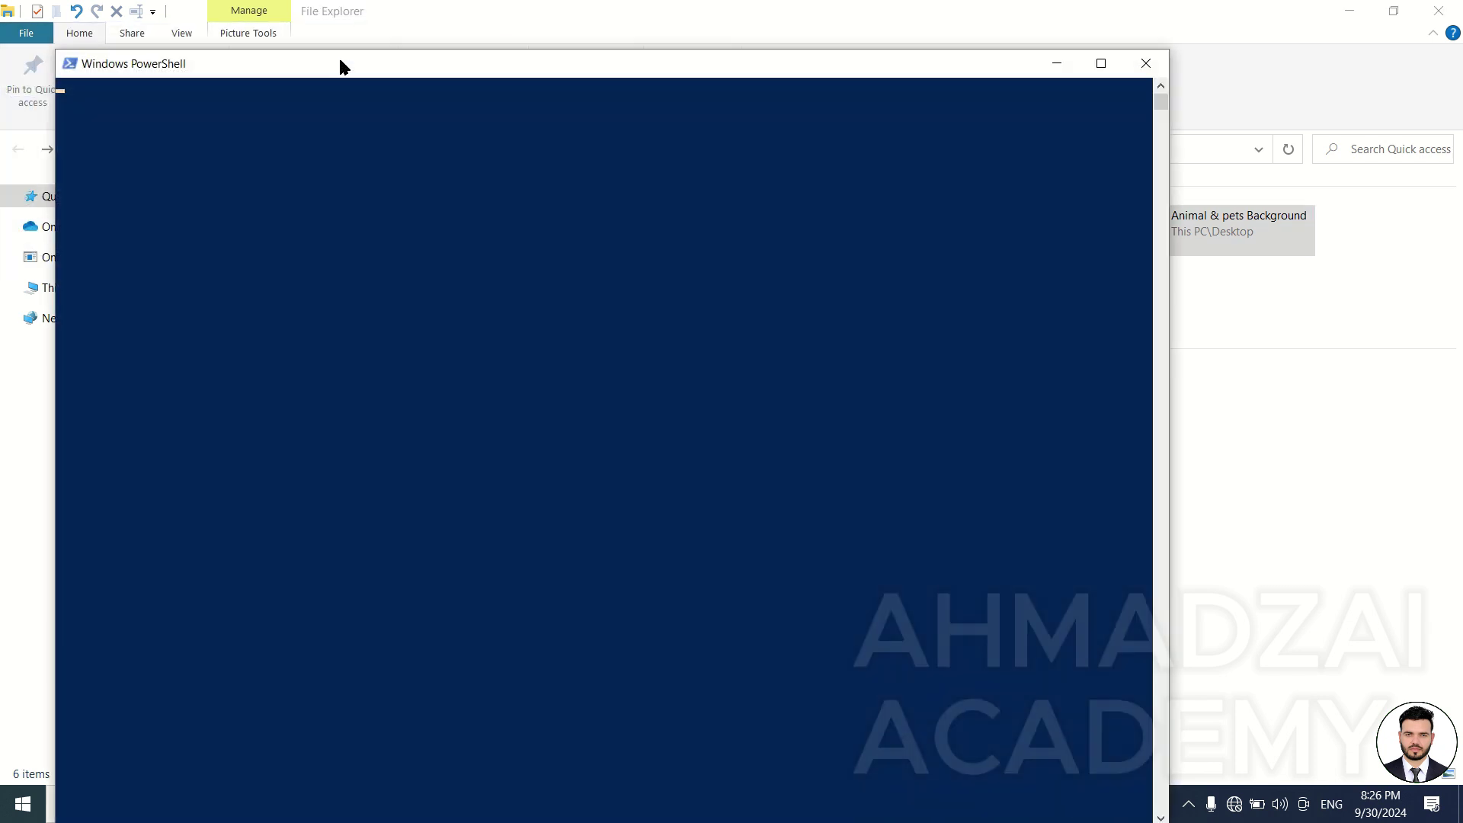
drag(577, 57, 577, 14)
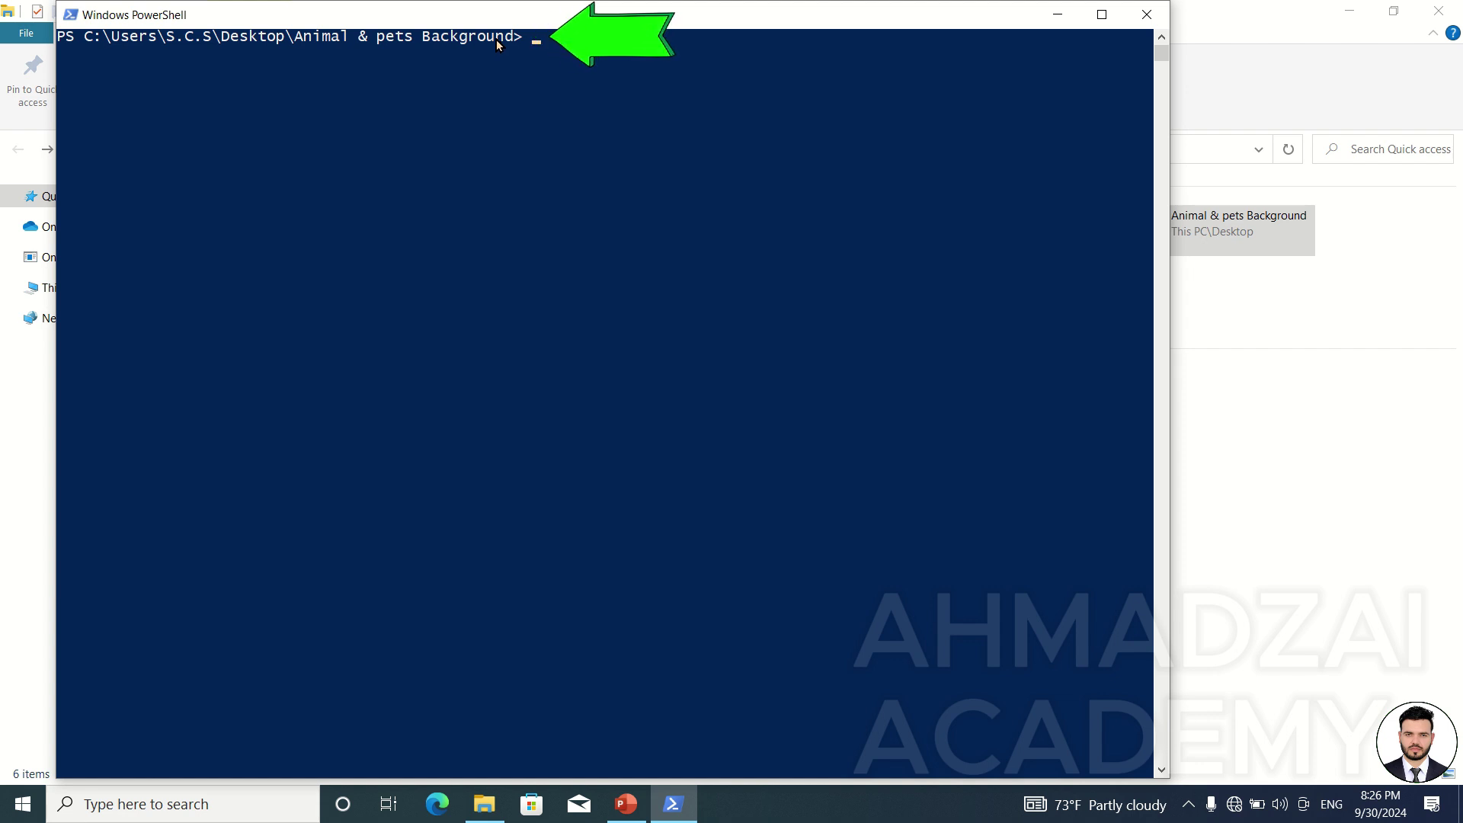
click(1146, 15)
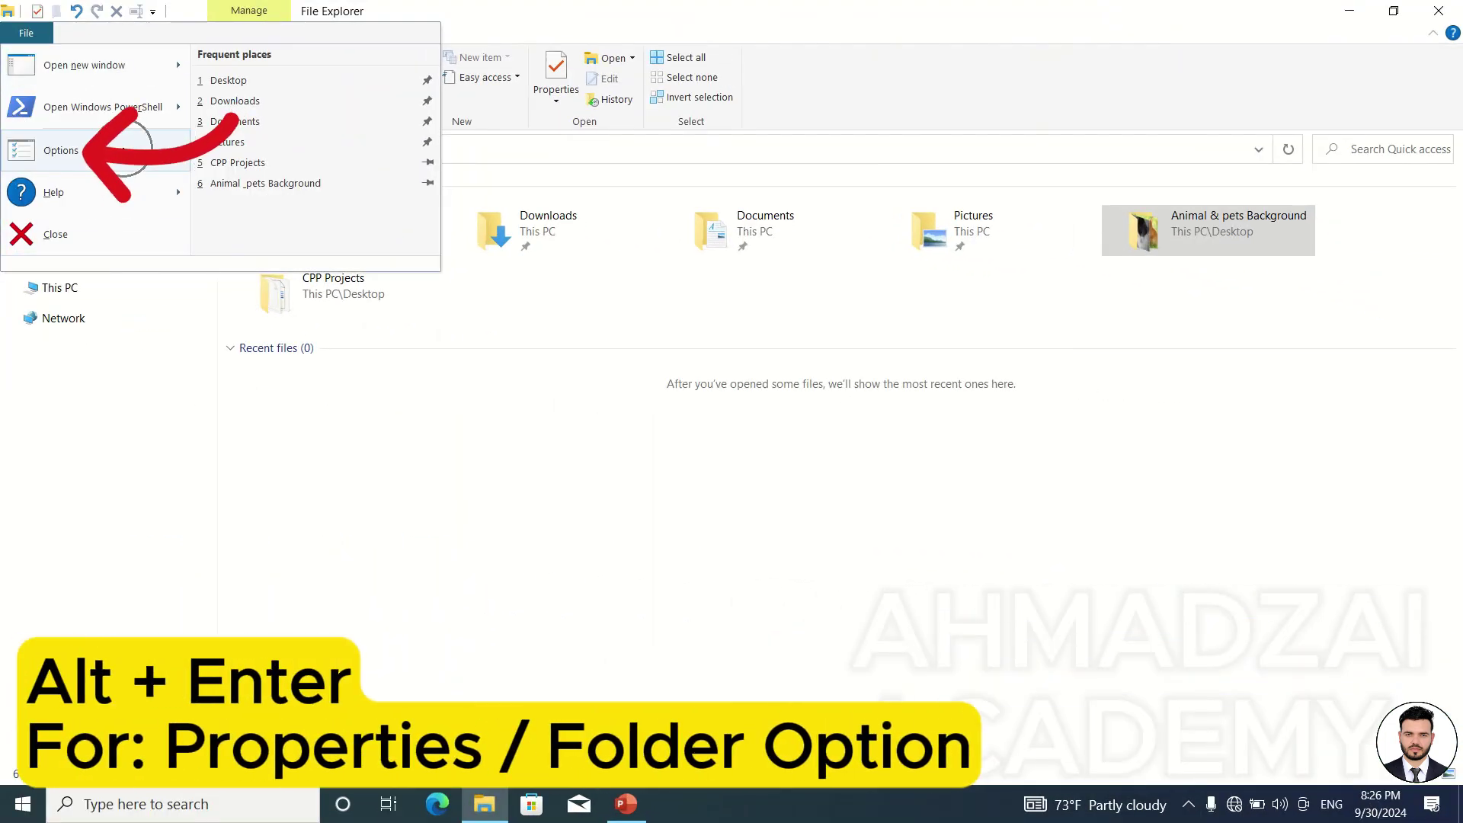
Step: Open Folder Options from the File commands, close it, reopen it from the View commands, and close it without changes
click(122, 149)
click(391, 200)
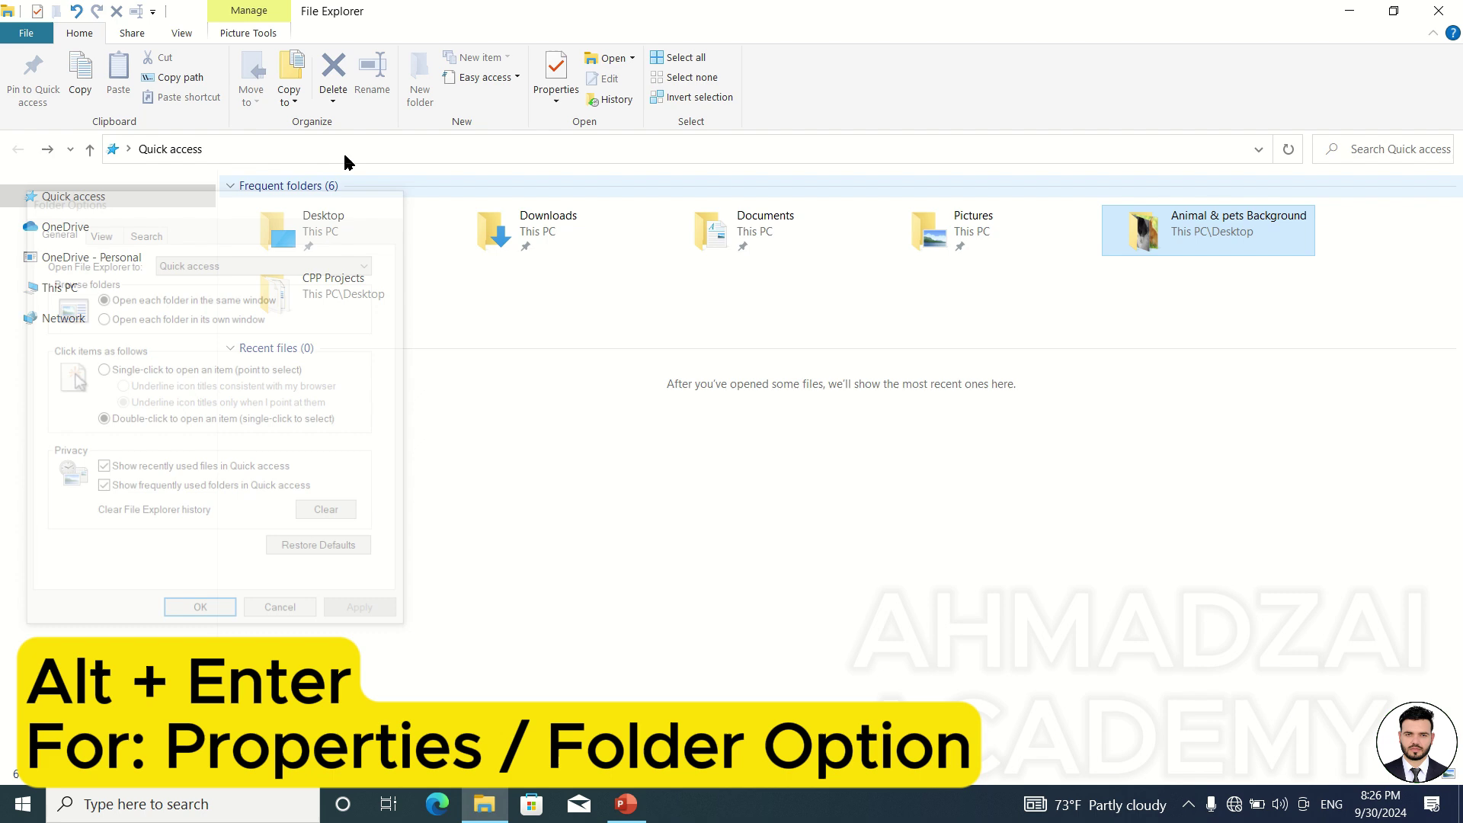
click(183, 33)
click(837, 76)
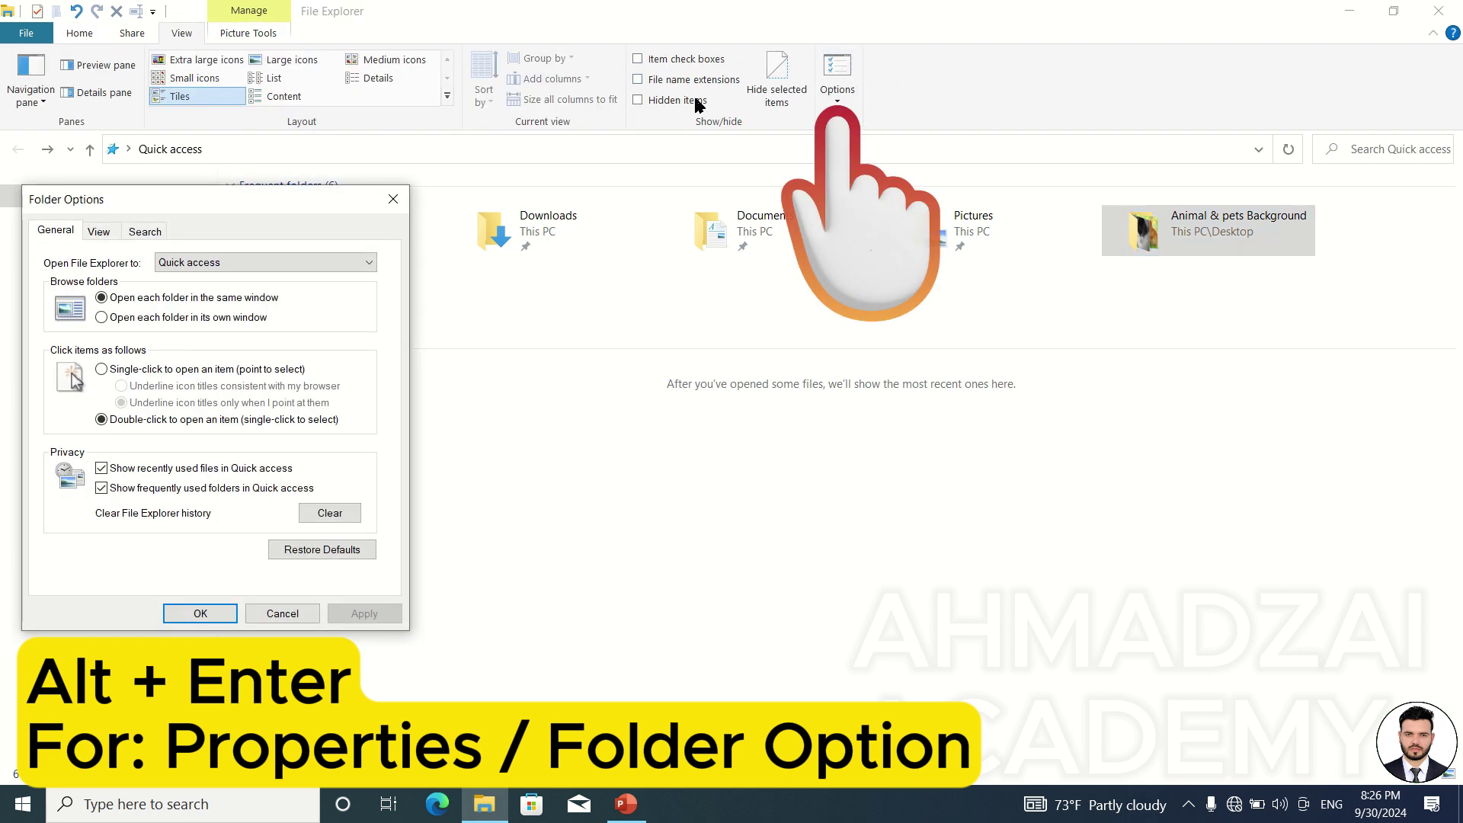
click(393, 199)
Step: Open Help from the File commands, view the Get Help window, and close it
click(26, 32)
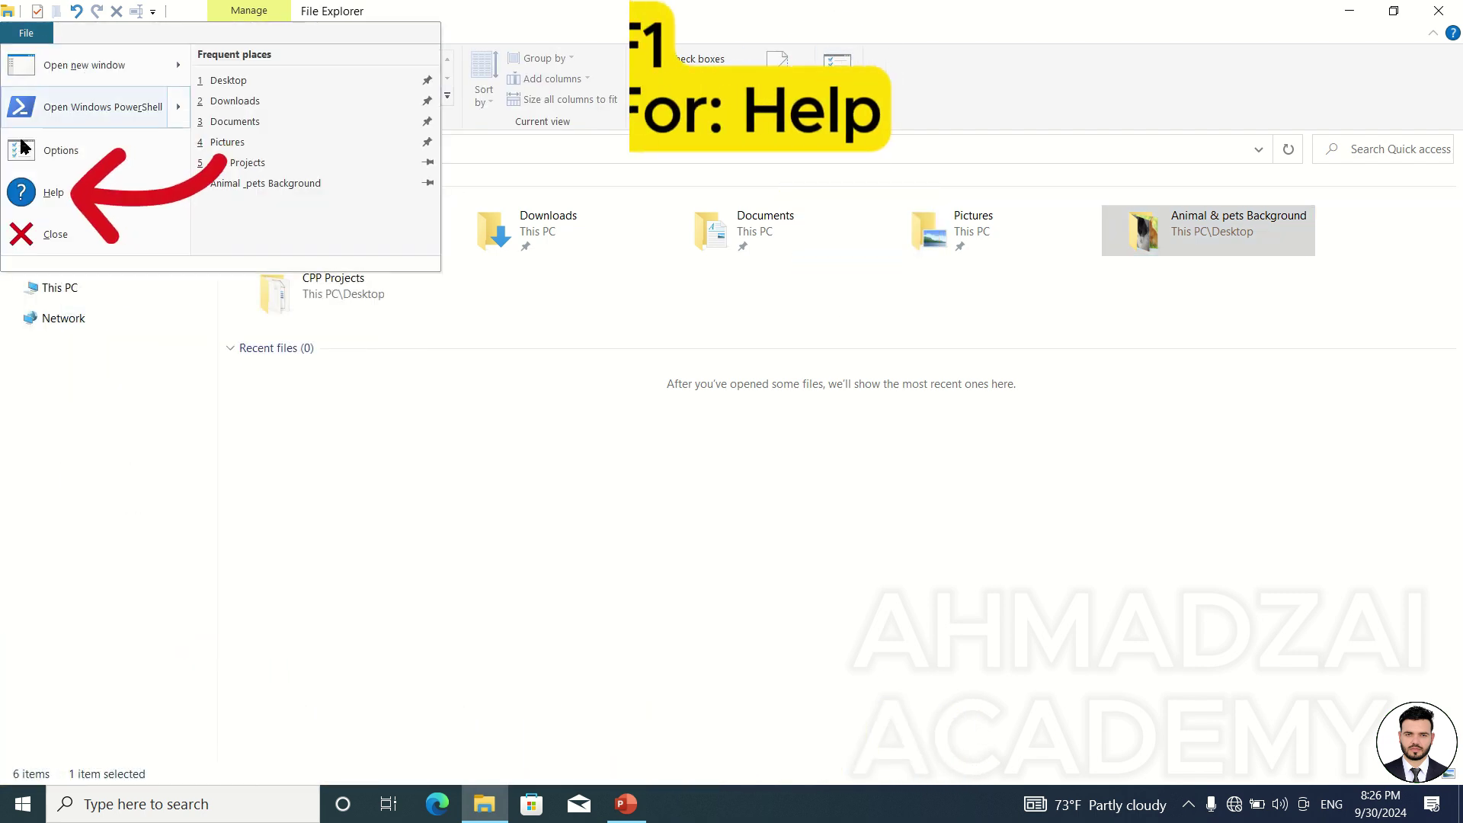
mouse_move(53, 192)
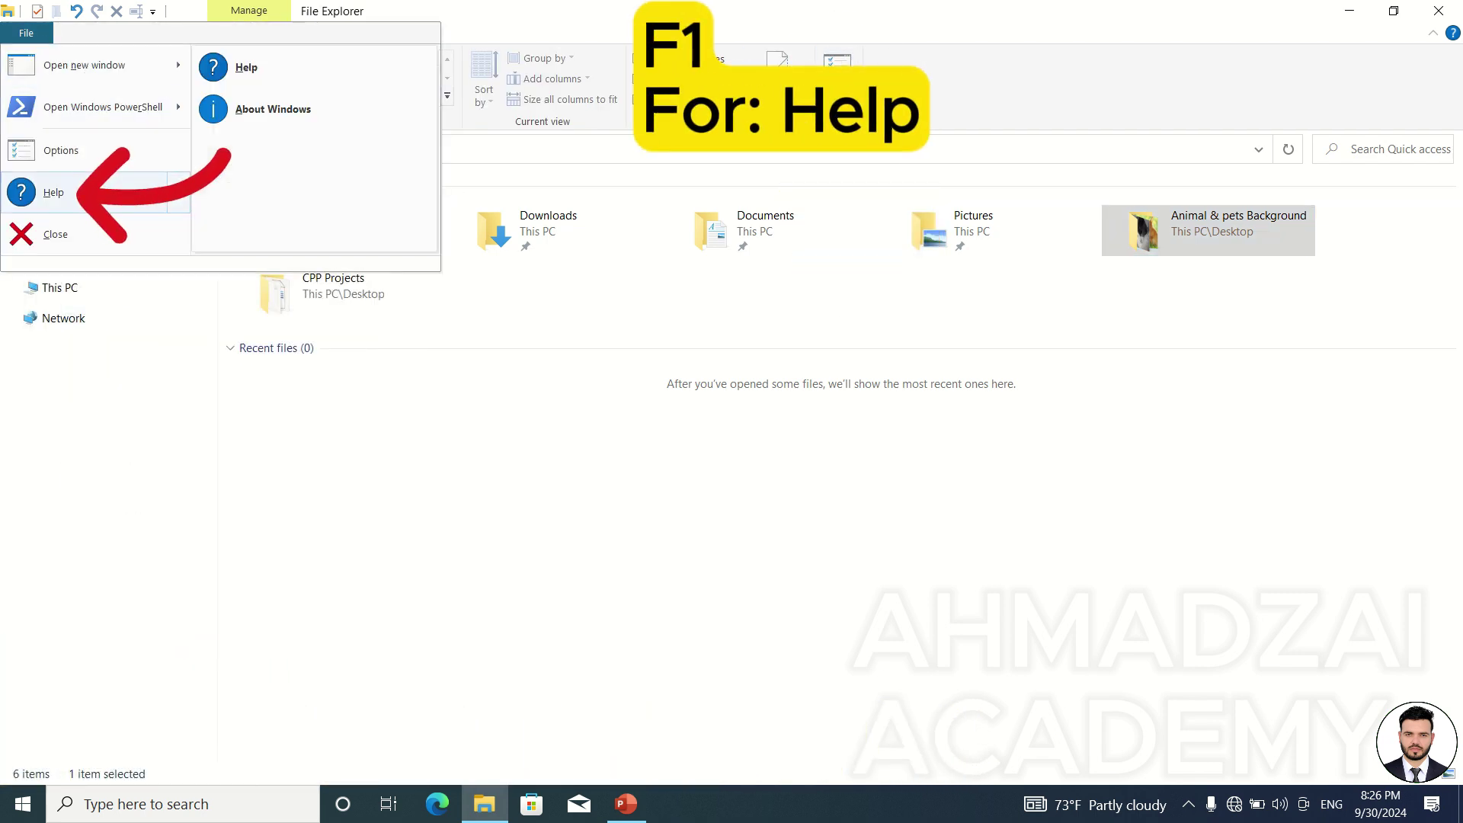
click(310, 86)
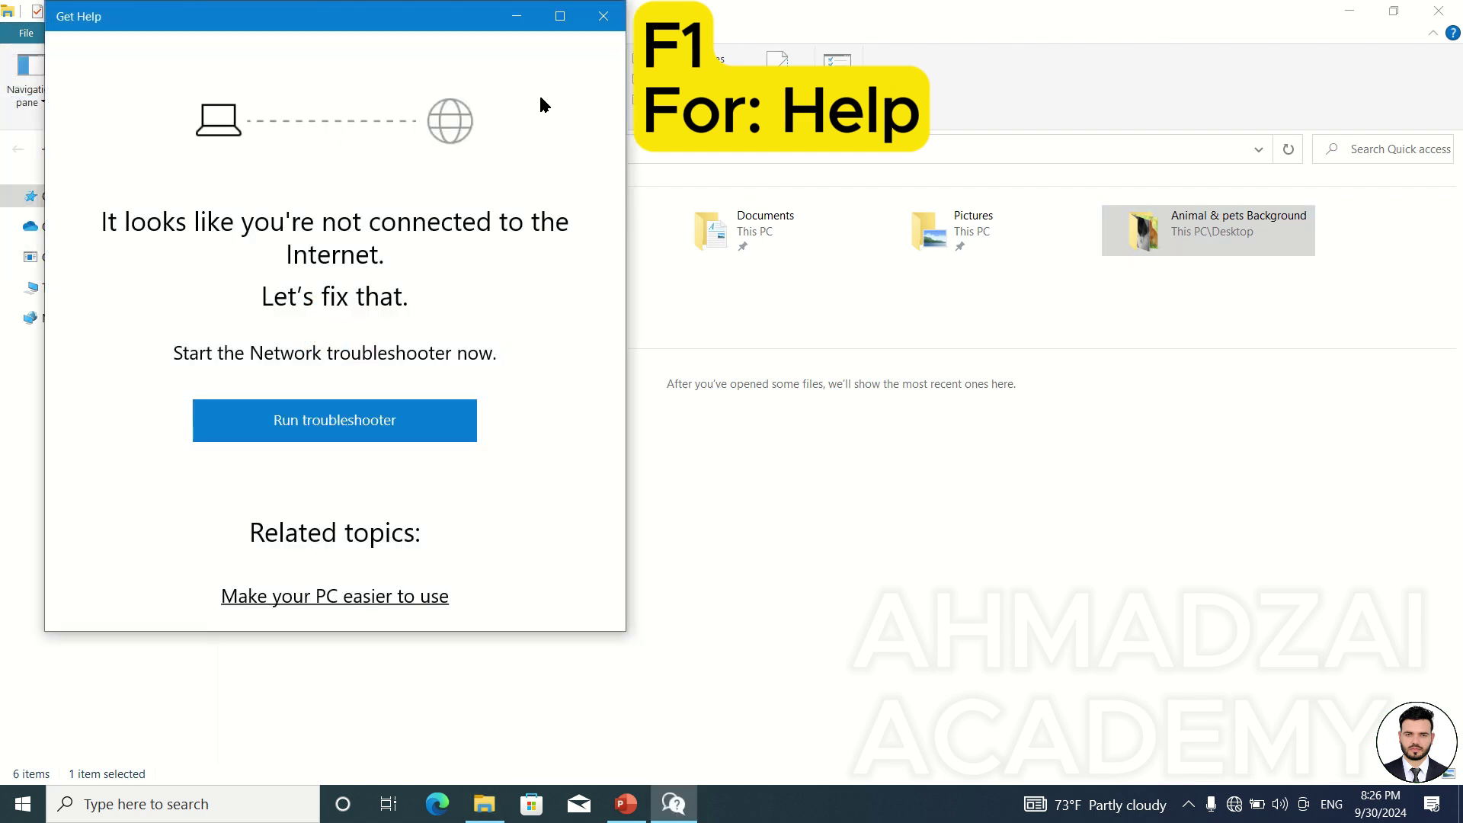
click(603, 16)
Step: Look twice at the Close command under File without choosing it, and clear the folder selection
click(33, 38)
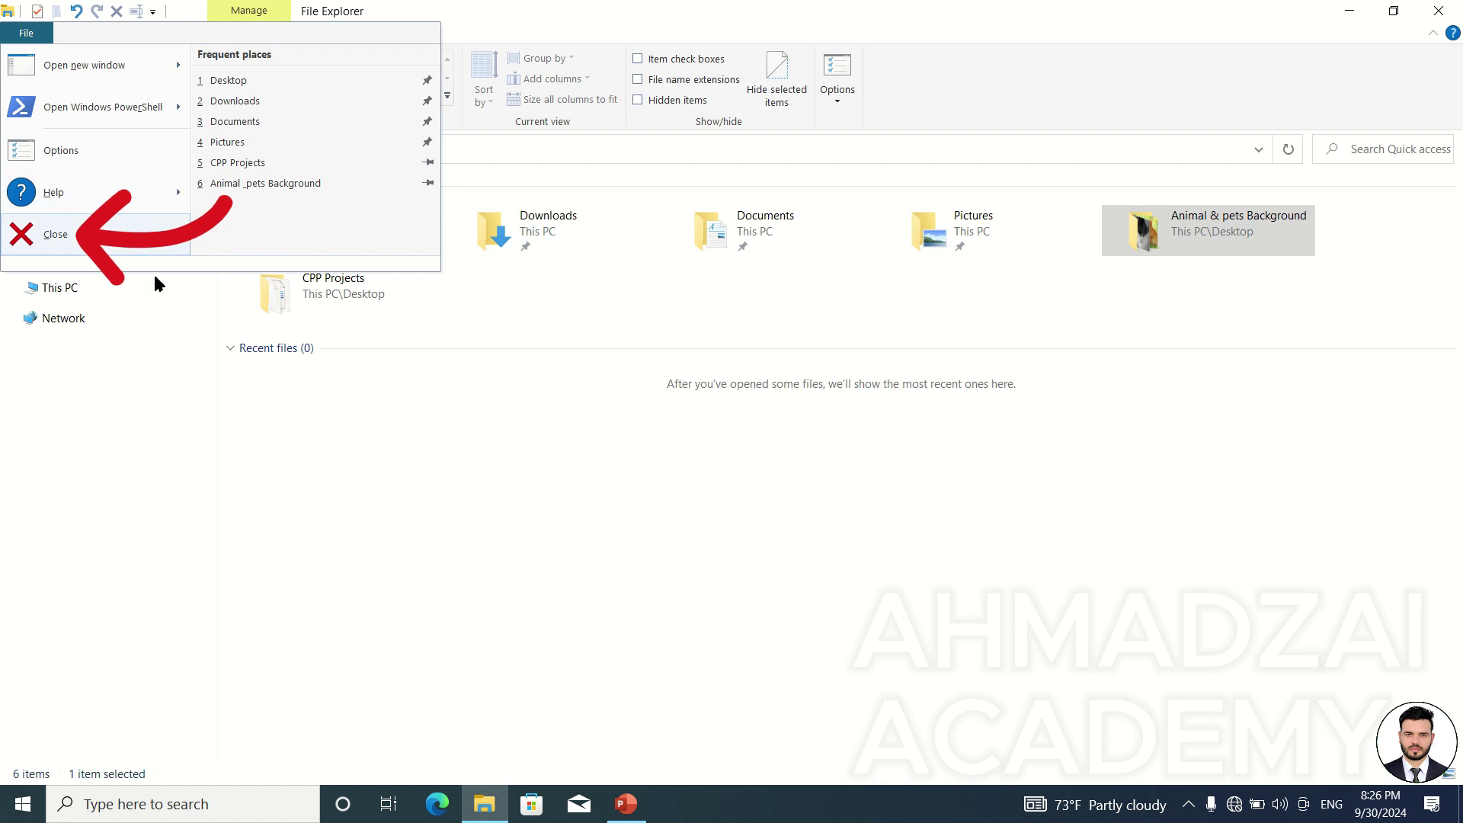
click(588, 397)
click(28, 34)
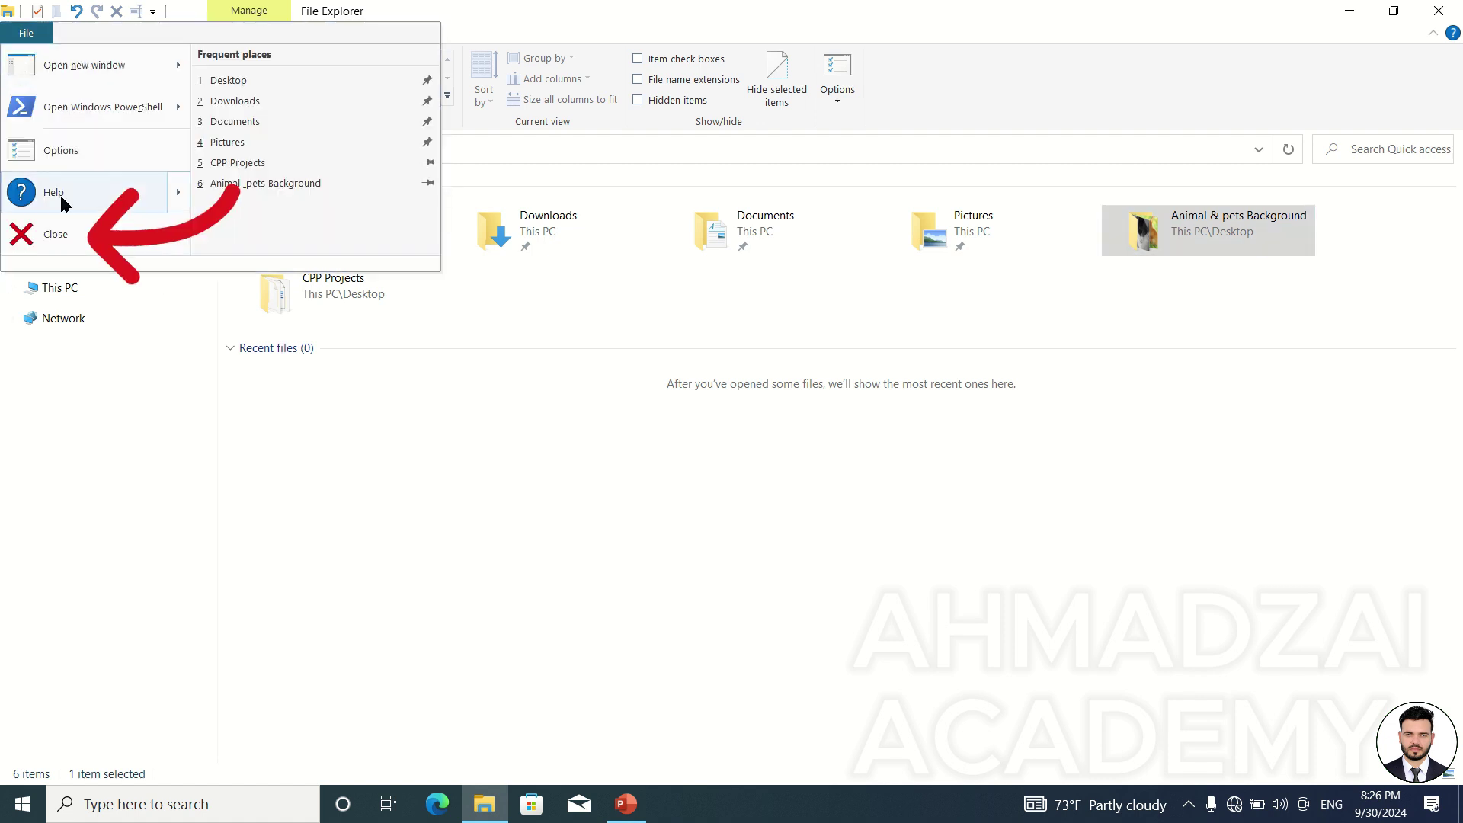
click(878, 496)
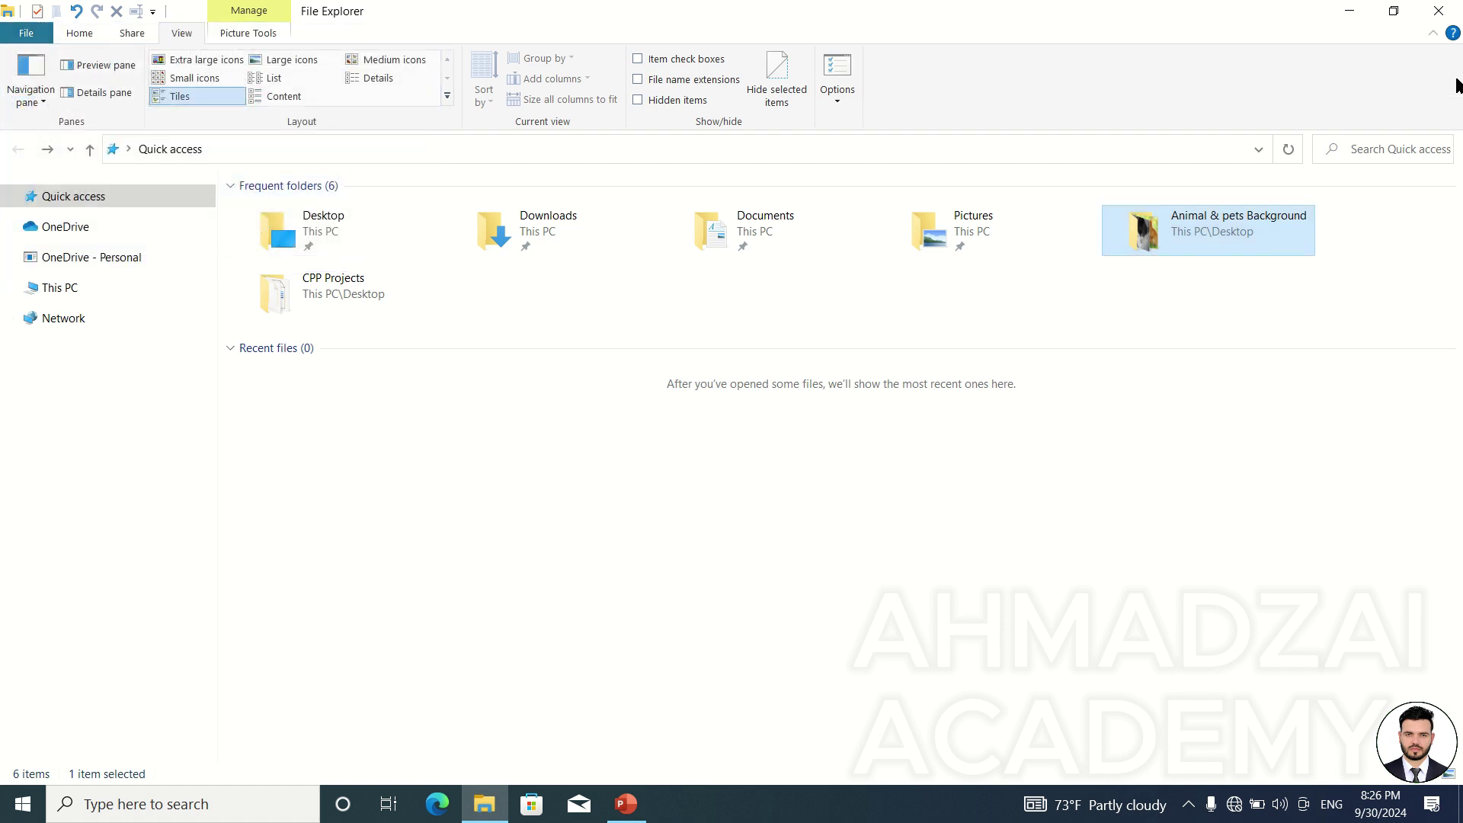
click(528, 730)
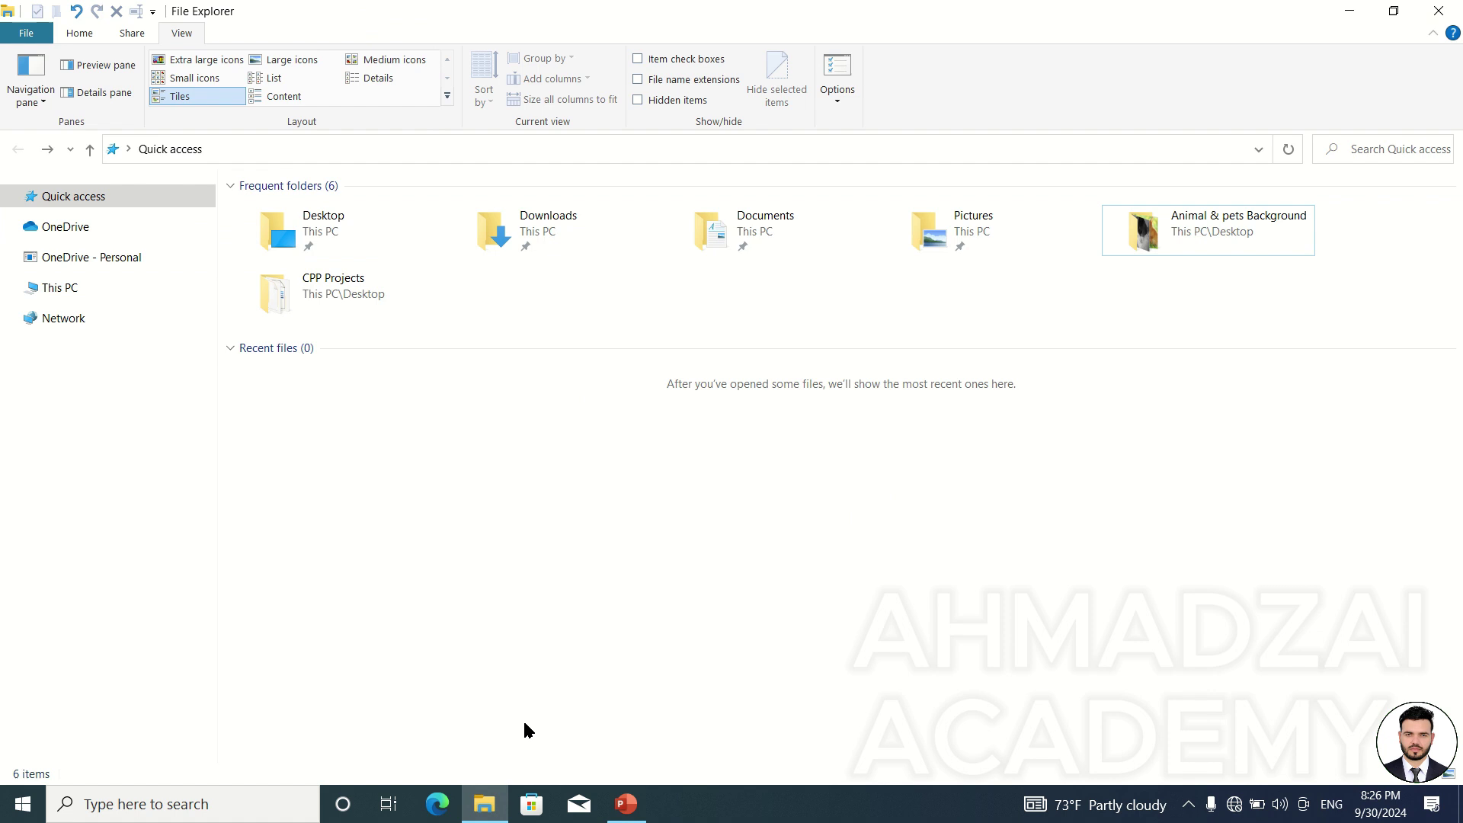
Step: Look at File Explorer's taskbar and window menus for closing options, and close the File Explorer window
right_click(484, 806)
click(99, 67)
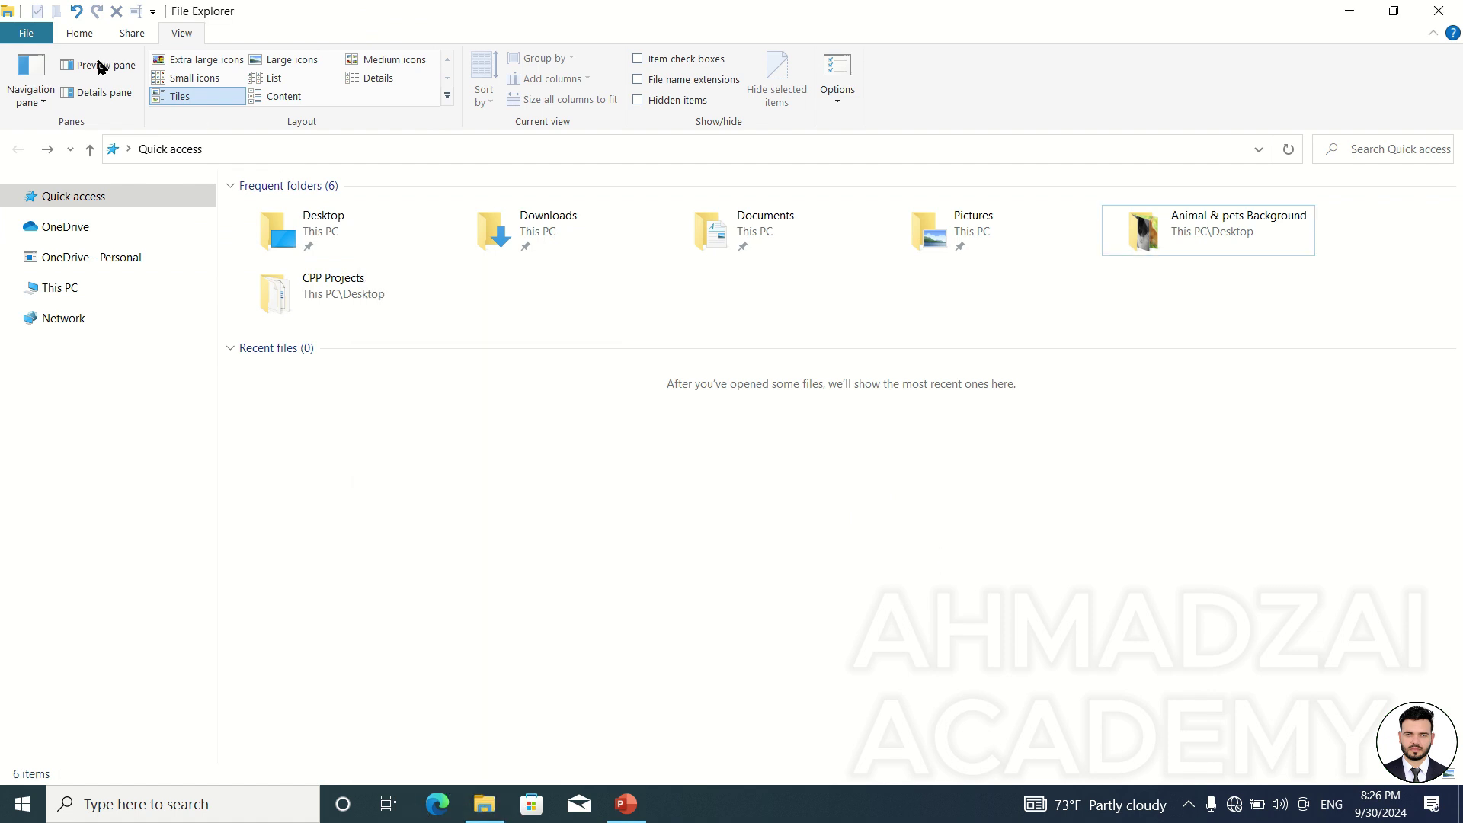
key(alt+space)
key(Escape)
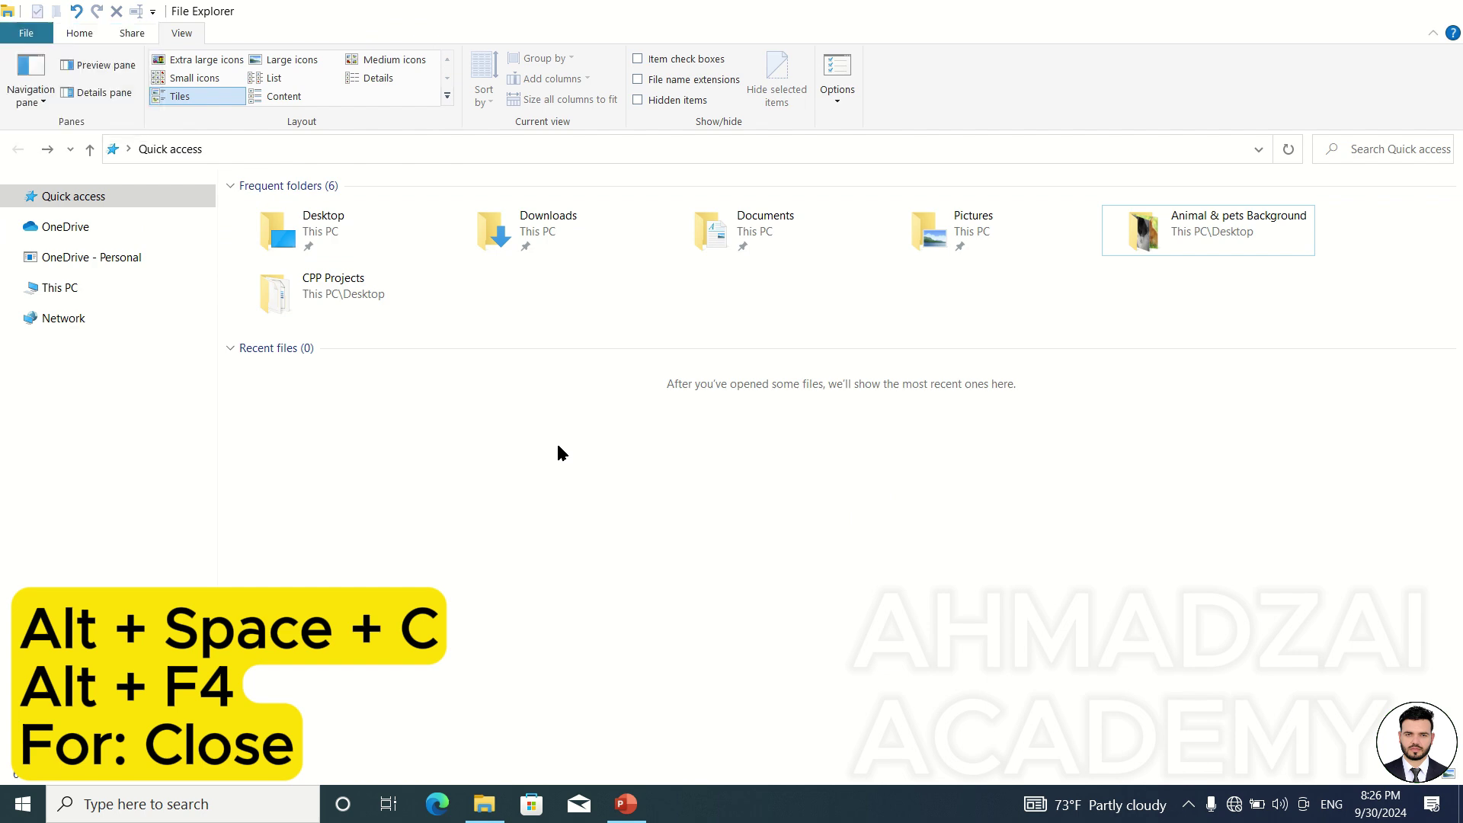
key(alt+F4)
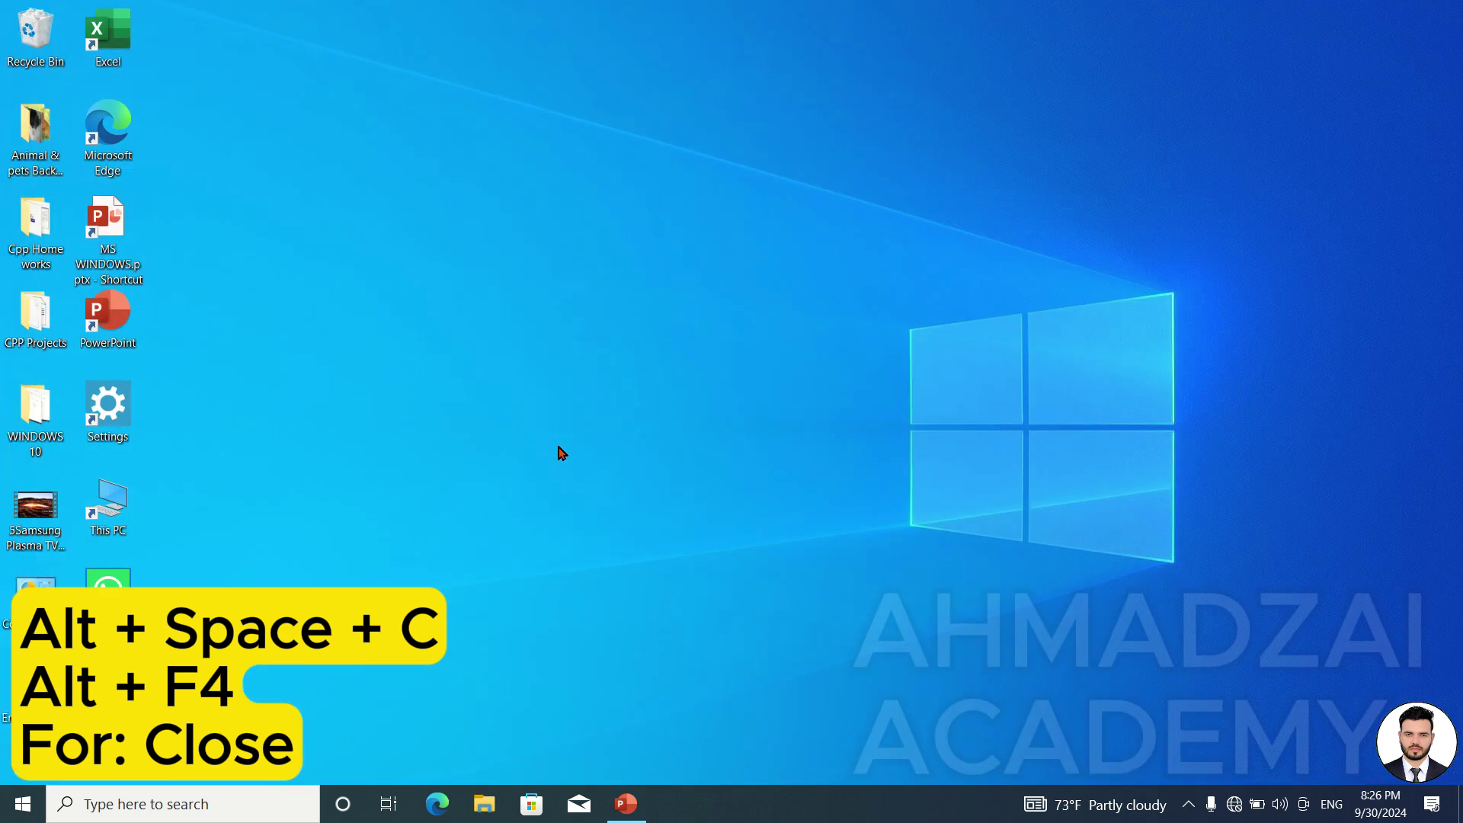
Step: Reopen File Explorer and compare the Frequent places listed under File with the Frequent folders in Quick access
right_click(379, 246)
click(425, 284)
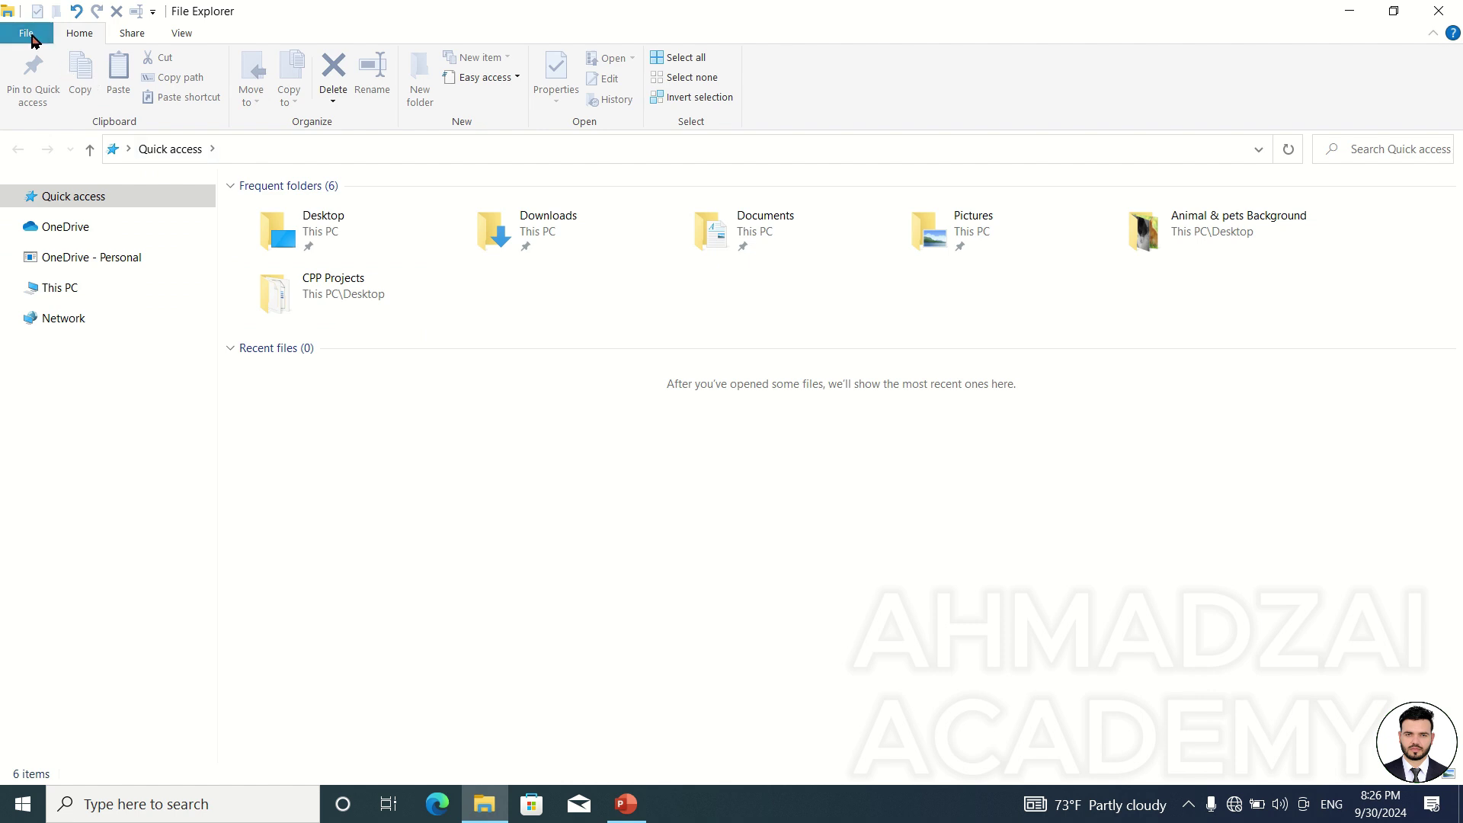
click(32, 38)
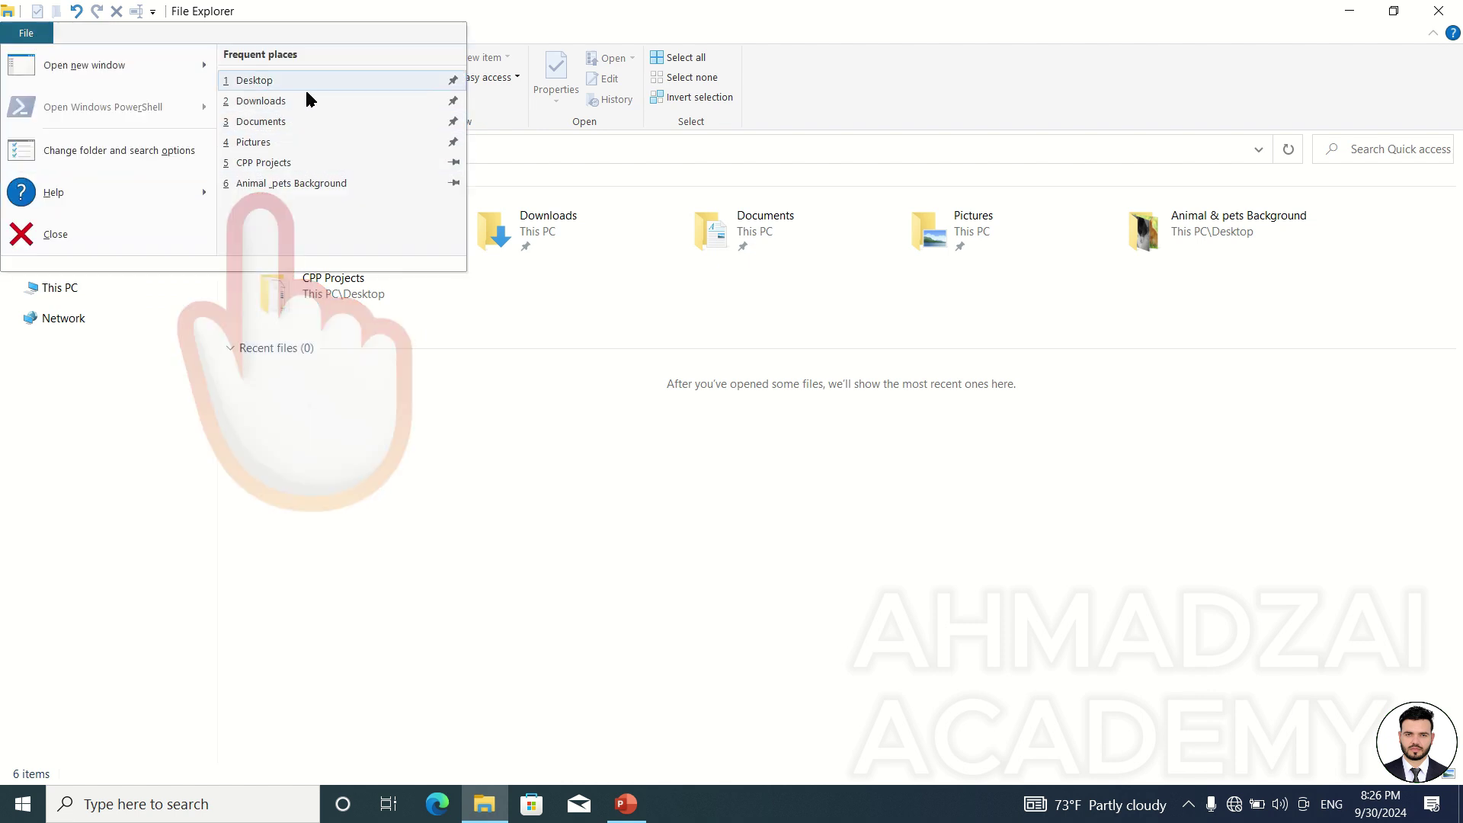
click(483, 336)
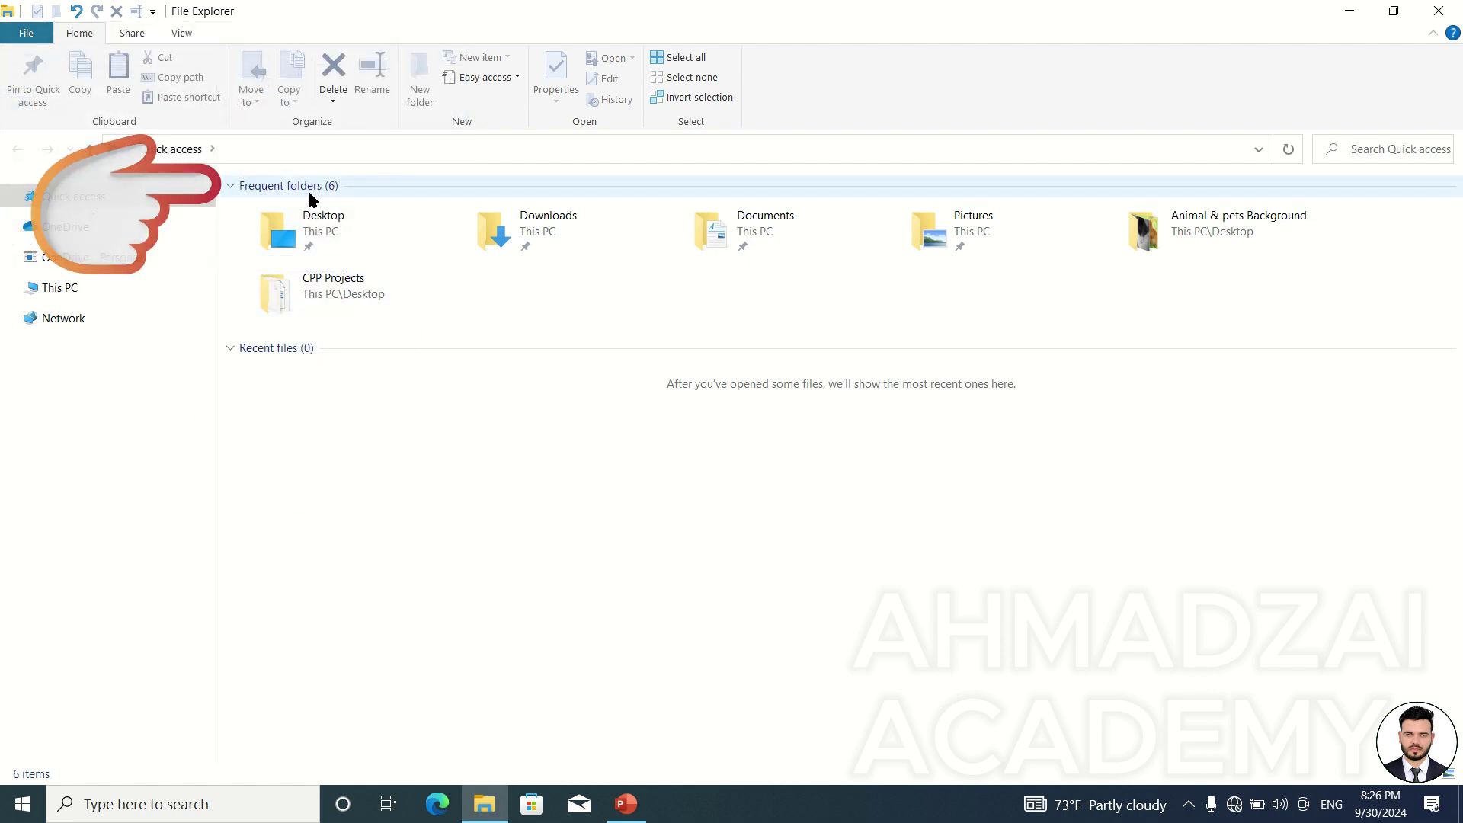
drag(1380, 222, 310, 285)
click(769, 294)
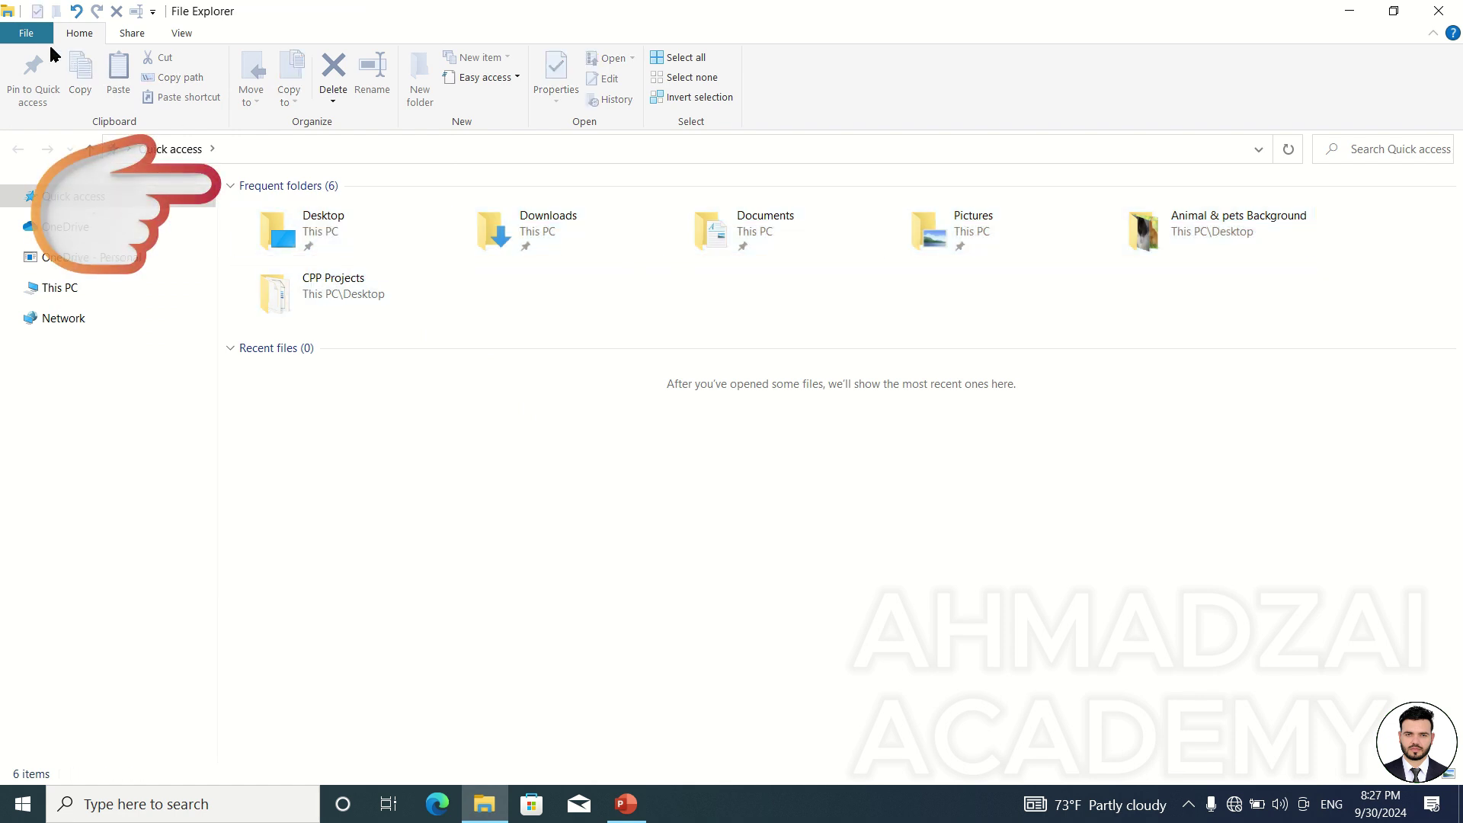
click(26, 33)
click(385, 366)
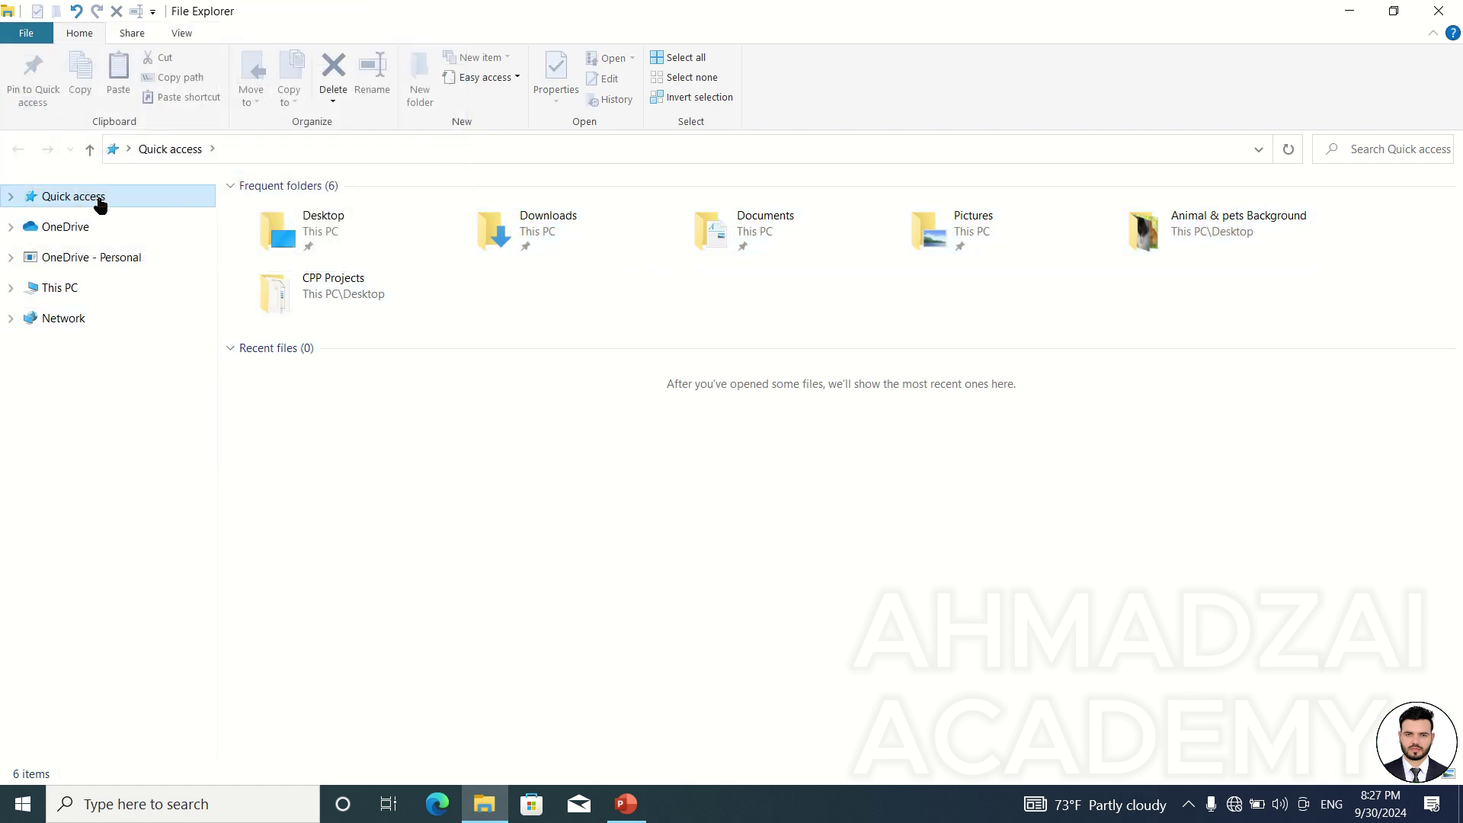
Step: Expand Quick access in the navigation pane and view the pinned and recent folders in File Explorer's taskbar list
click(11, 196)
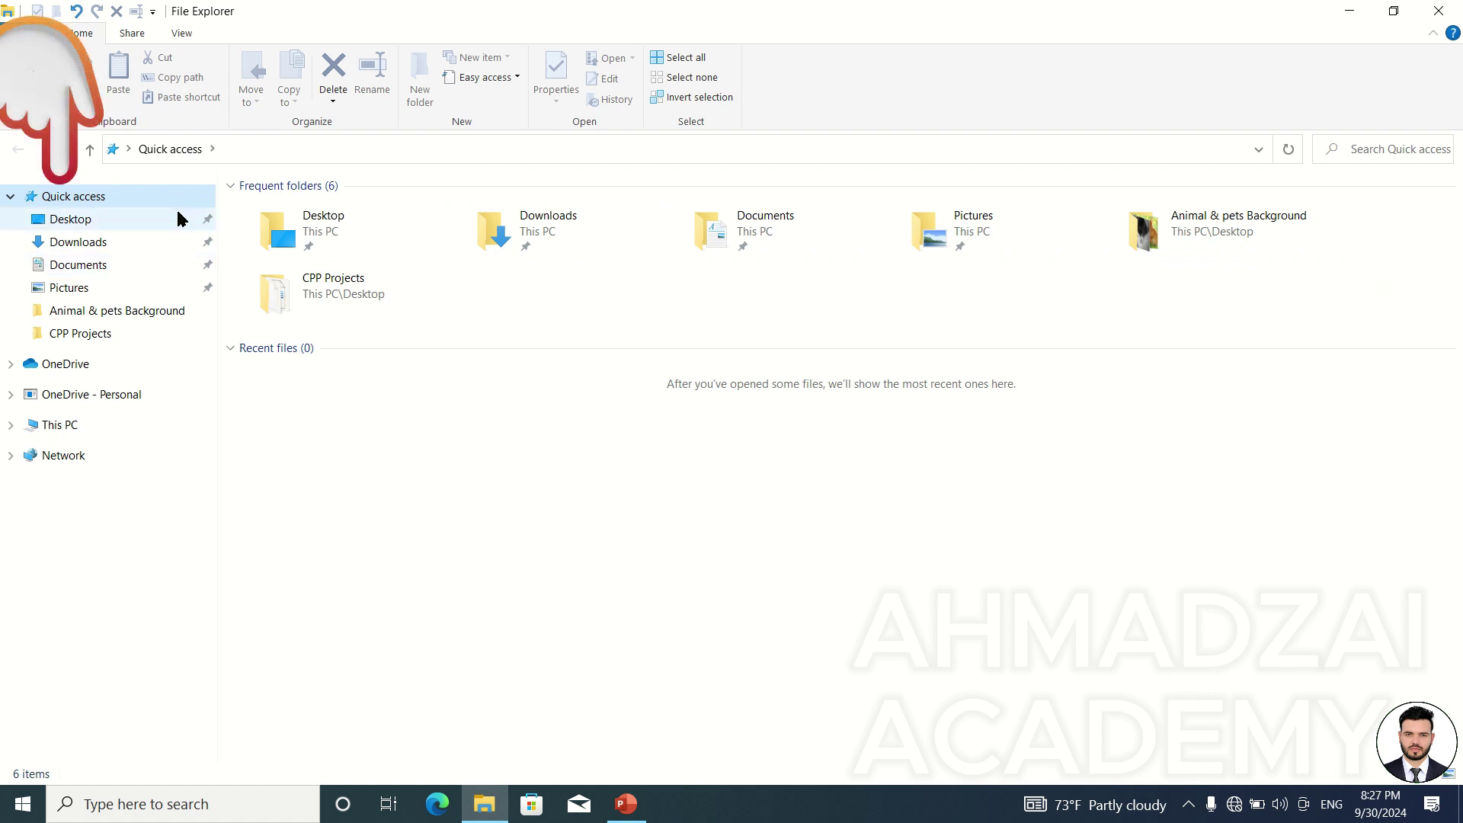
right_click(484, 804)
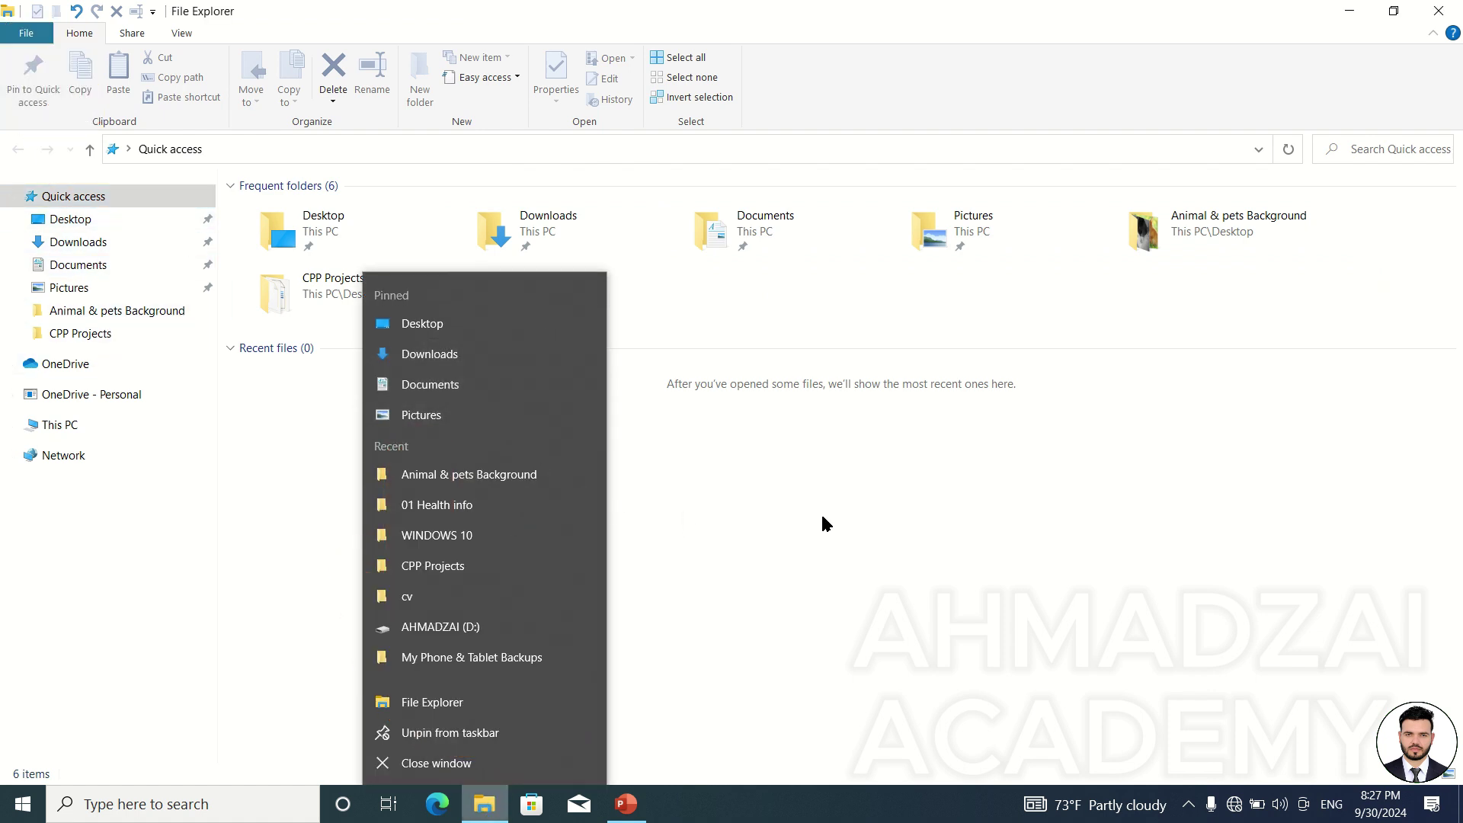
click(820, 512)
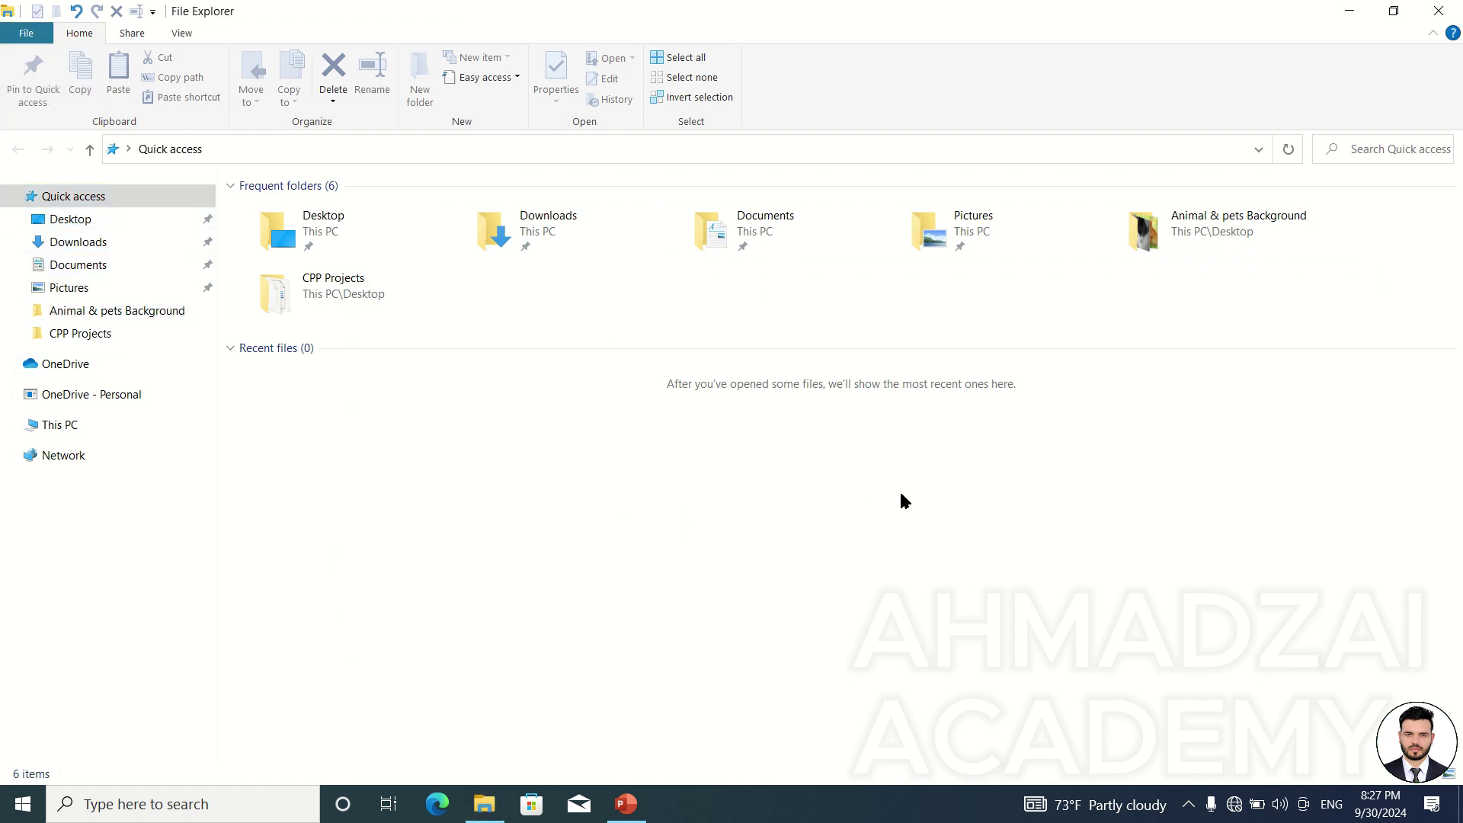
Step: View the pinning options for the Animal & pets Background folder in its context menu and the taskbar list without choosing them
click(1162, 234)
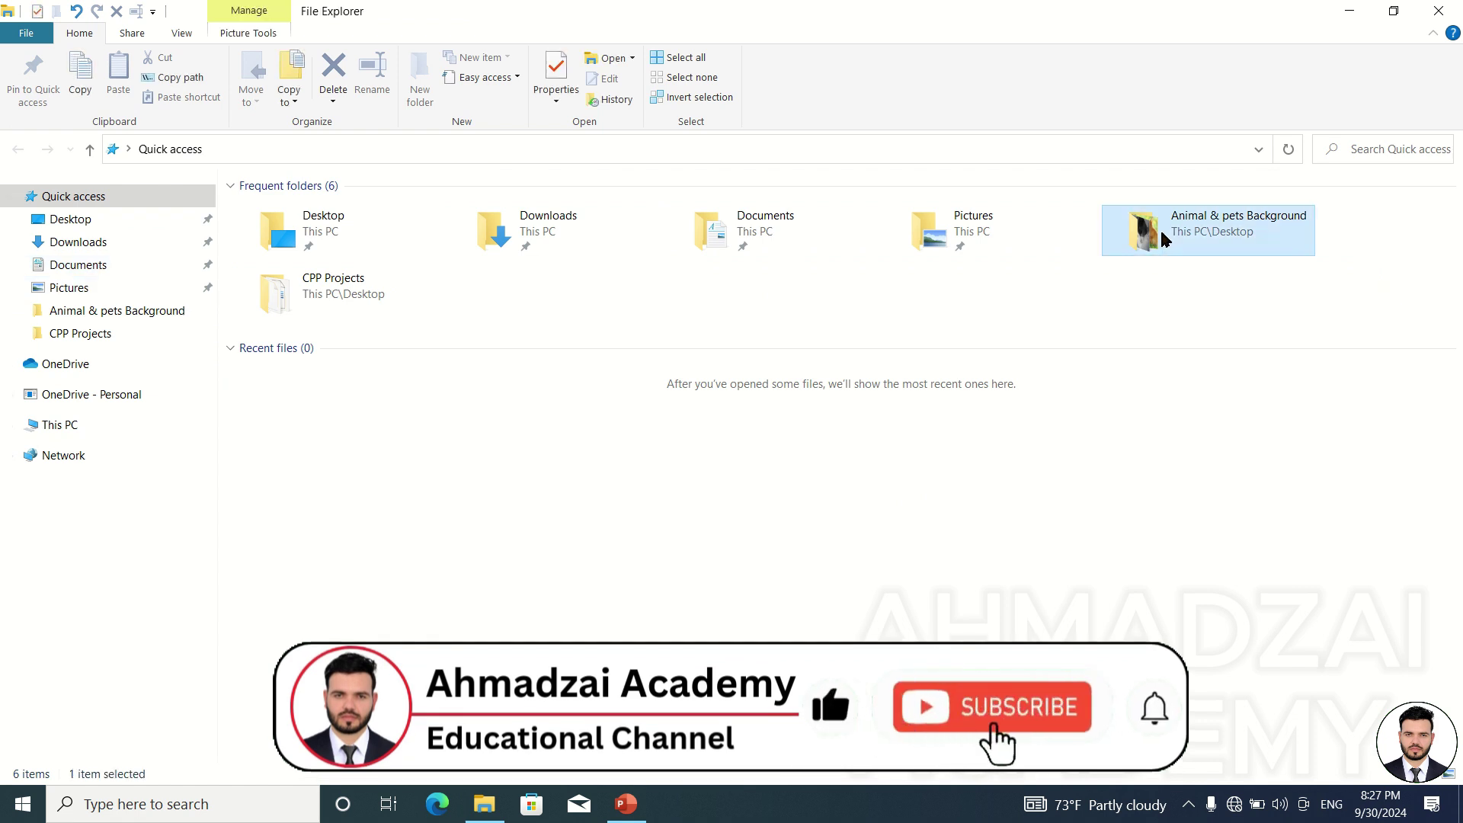
right_click(1162, 234)
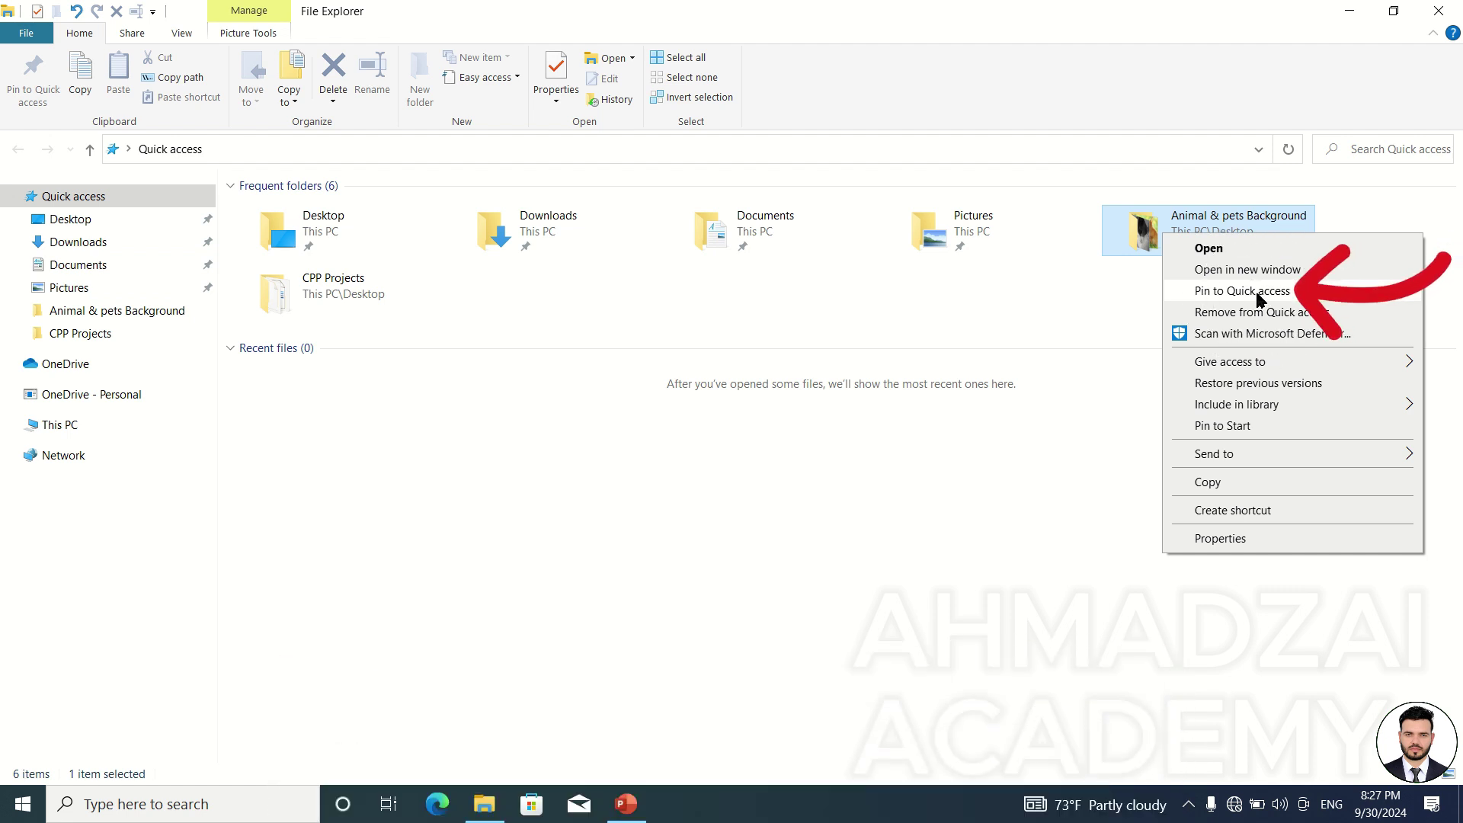
click(1101, 304)
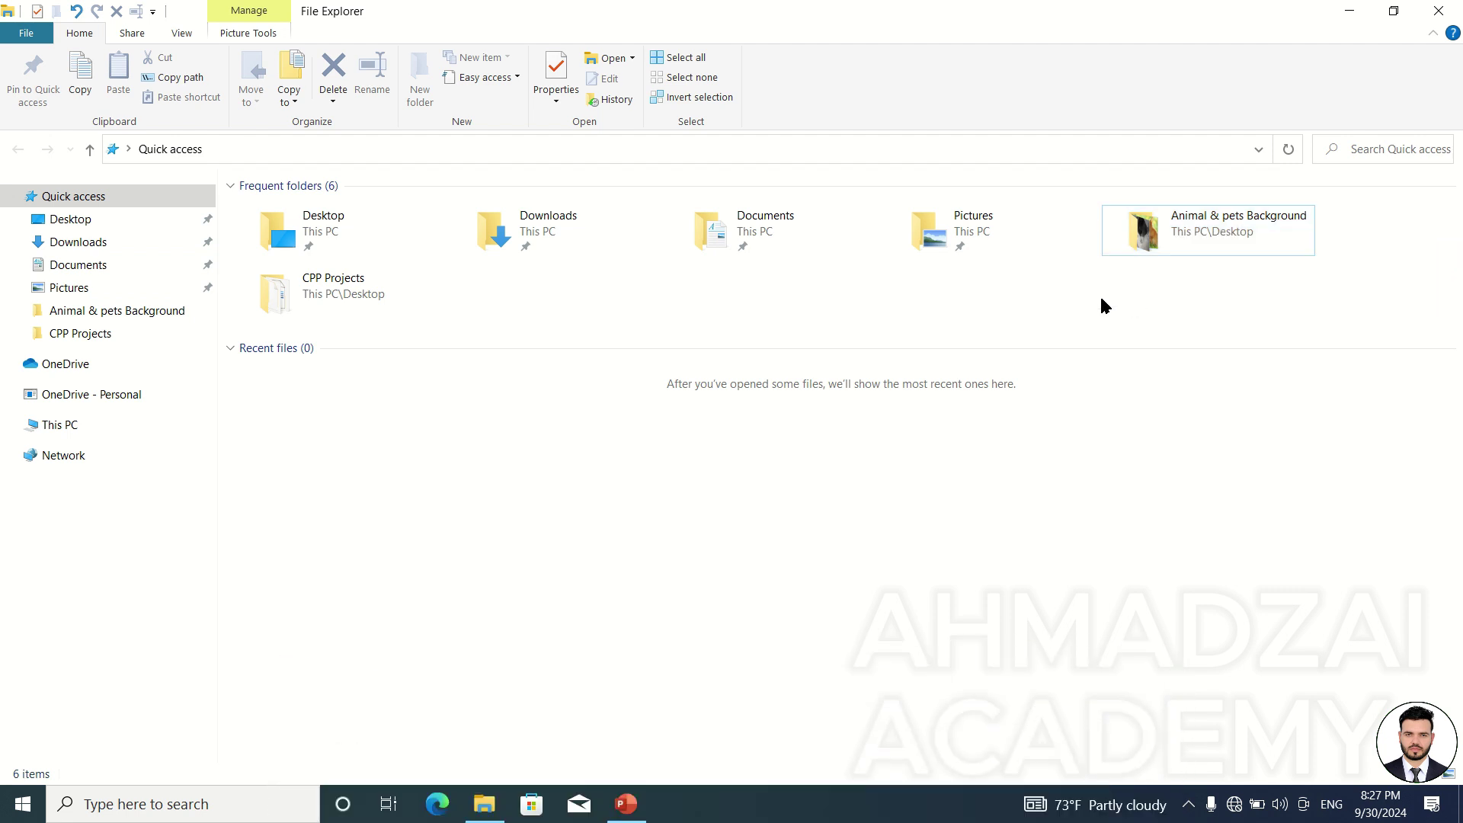
right_click(488, 812)
mouse_move(590, 475)
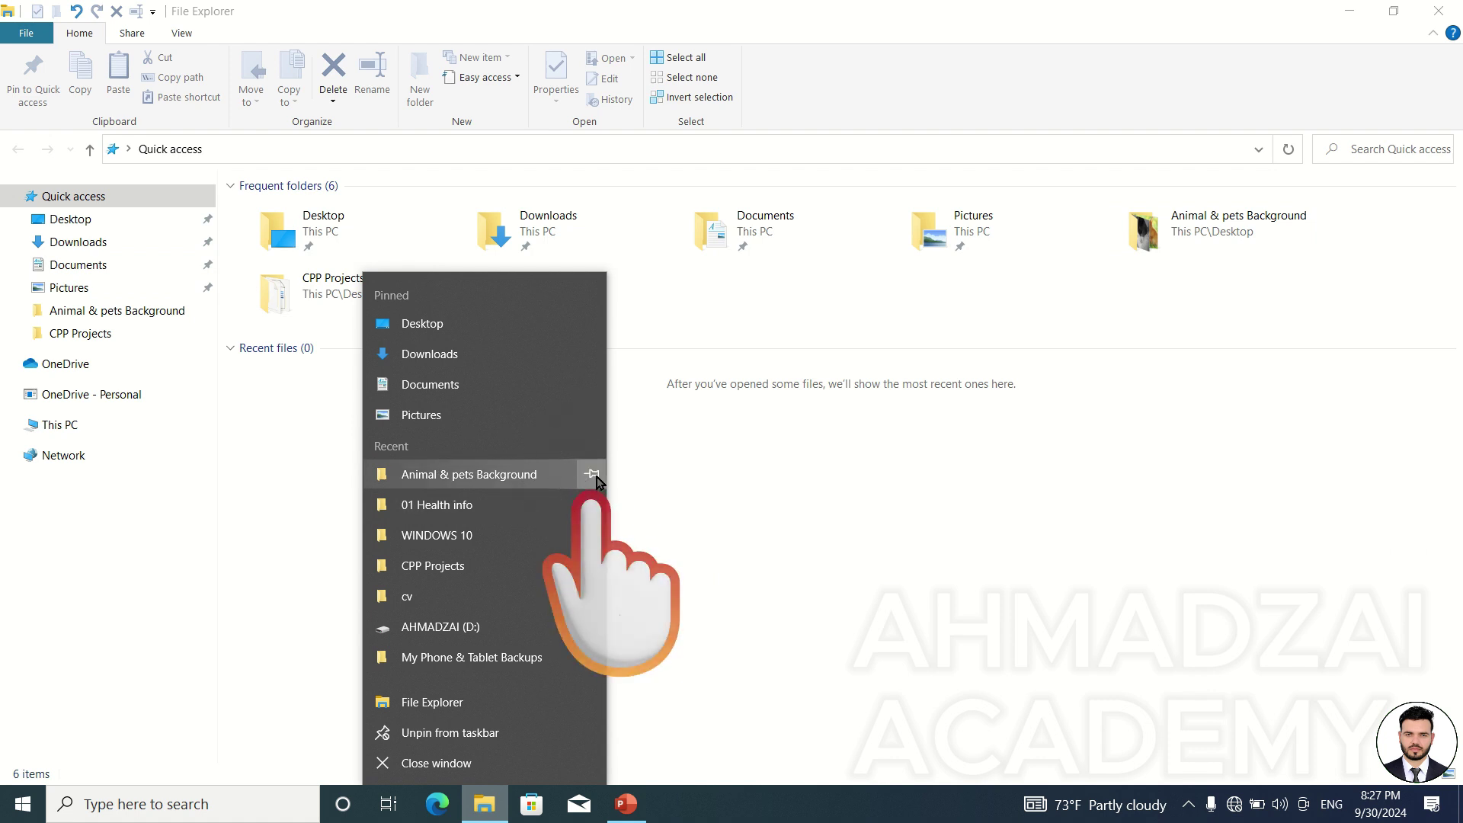
click(703, 472)
right_click(1151, 228)
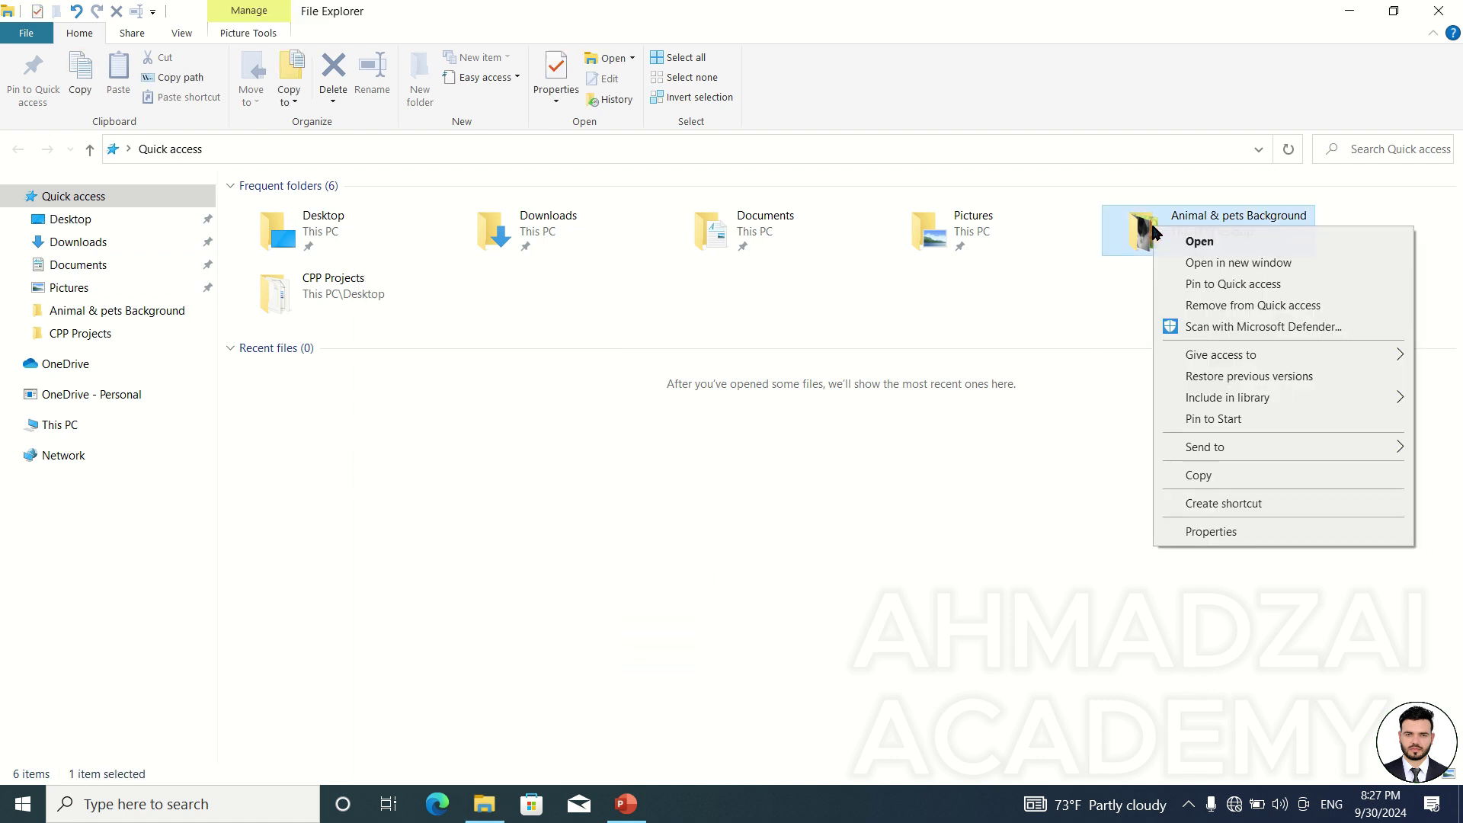
click(1032, 428)
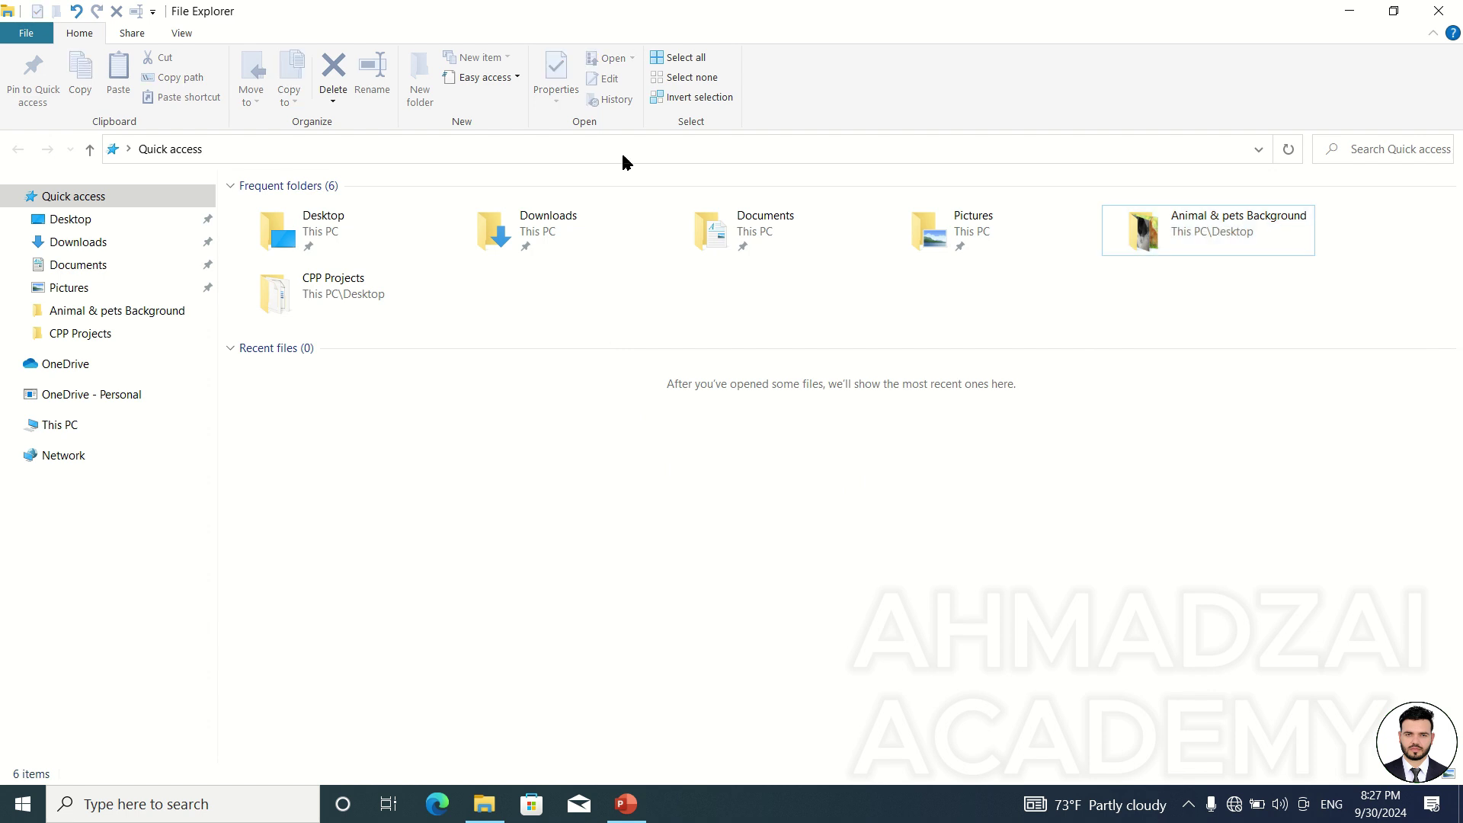
Step: Open the Desktop folder and pin its Animal & pets Background folder to Quick access
click(1192, 248)
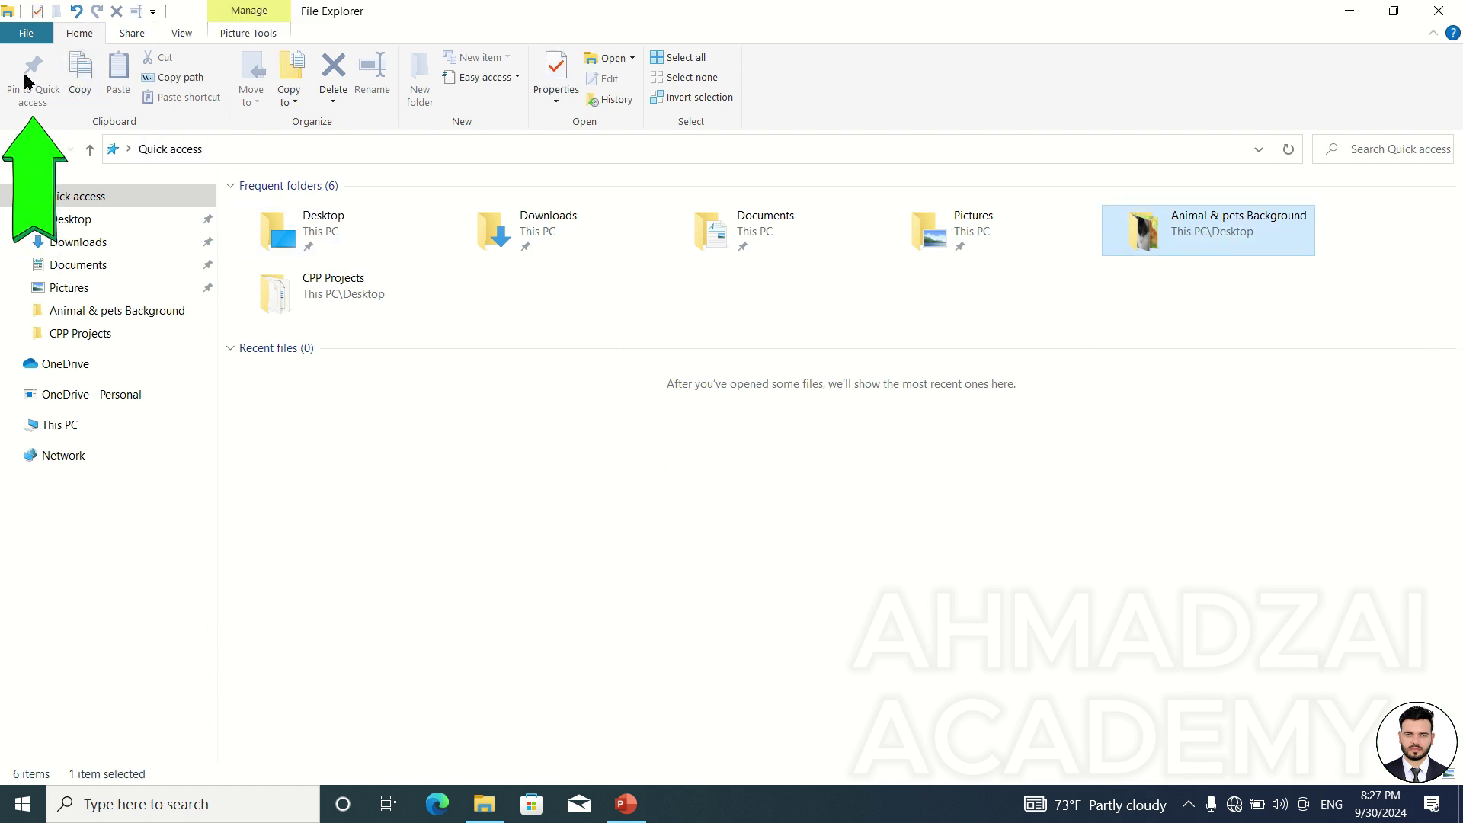
double_click(320, 237)
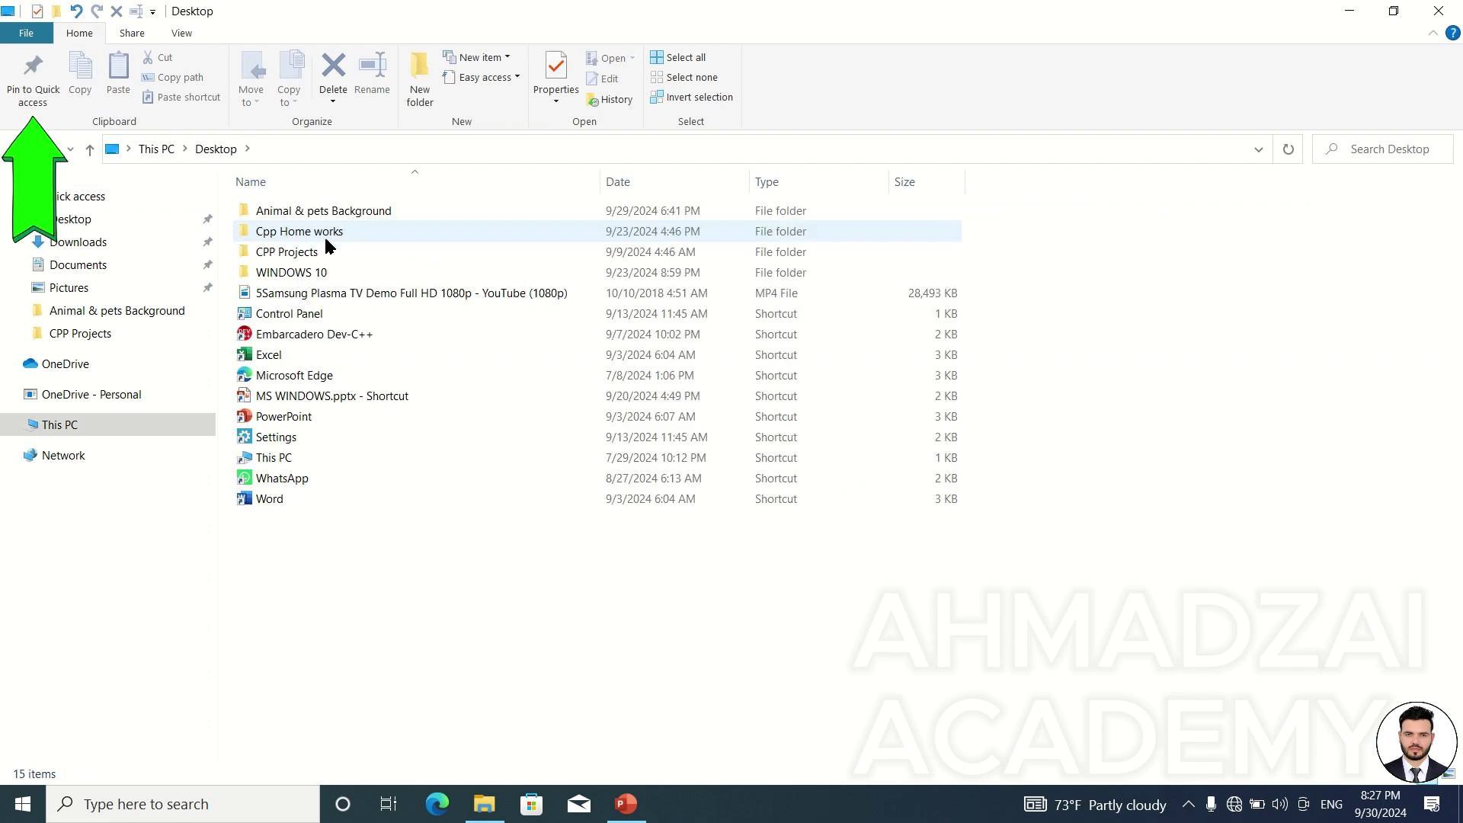
click(383, 210)
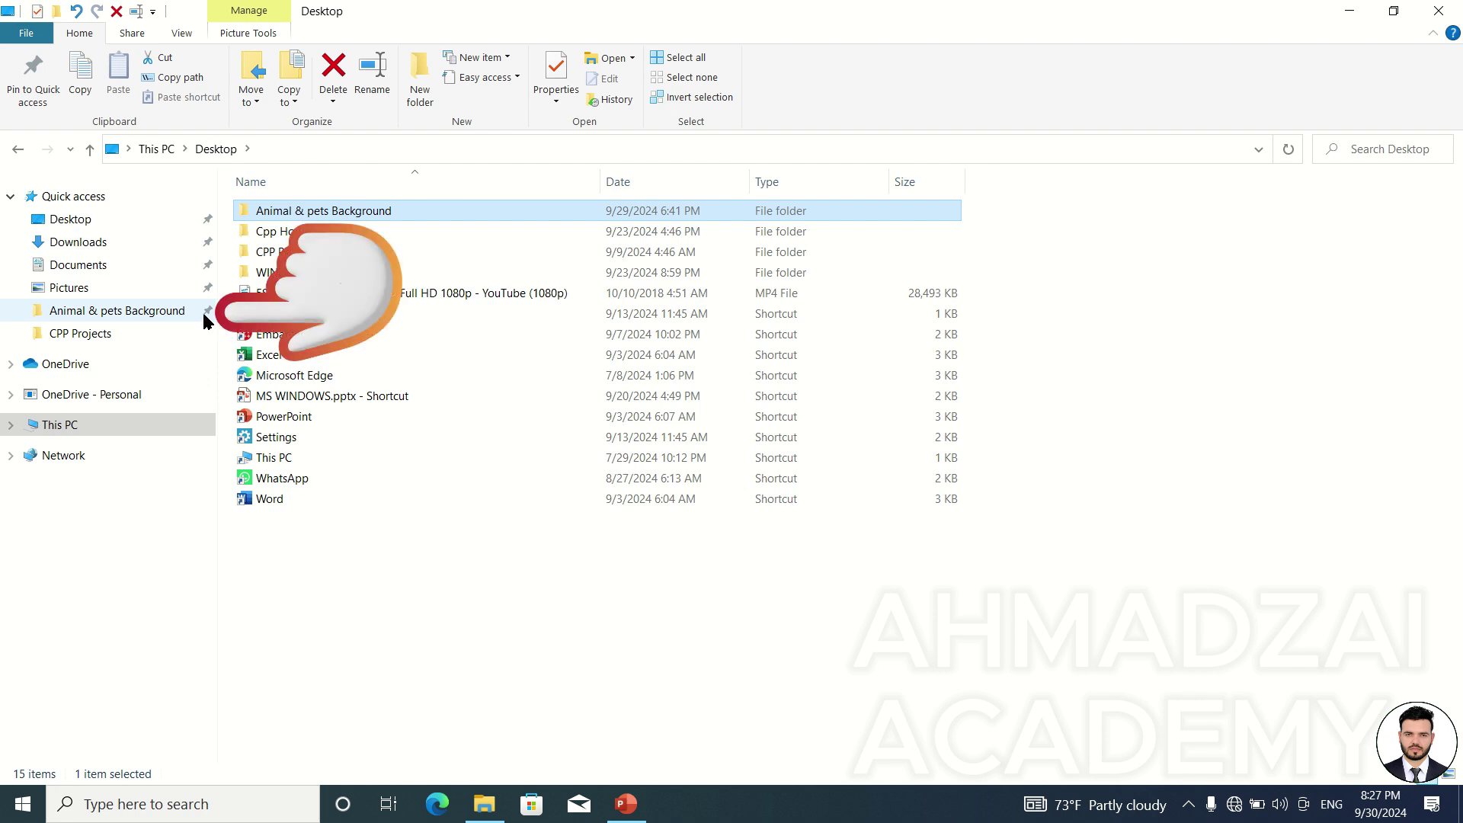
Step: Return to Quick access and refresh it, and check the pins beside the Frequent places under File
click(76, 200)
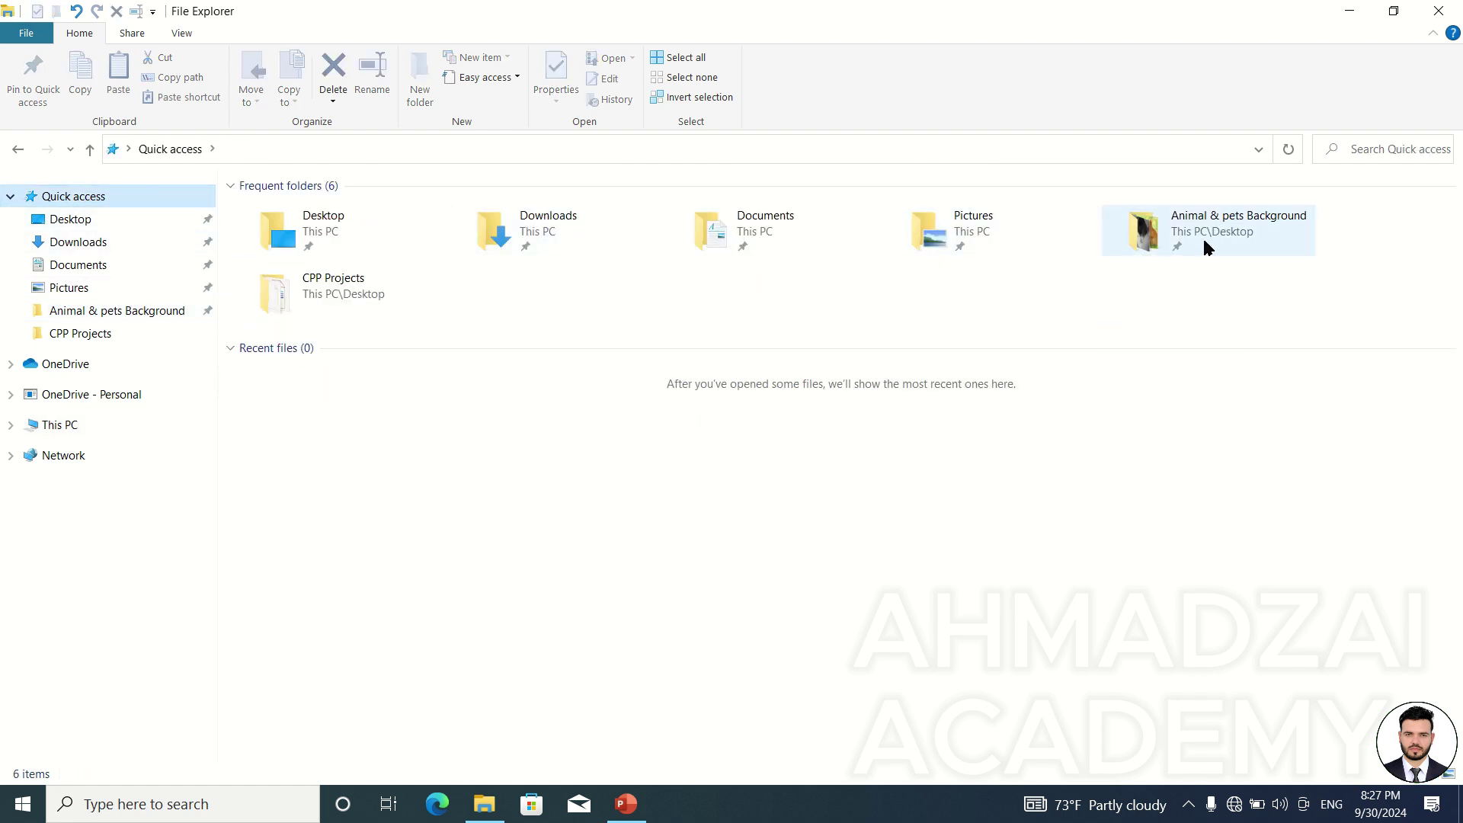
right_click(1126, 275)
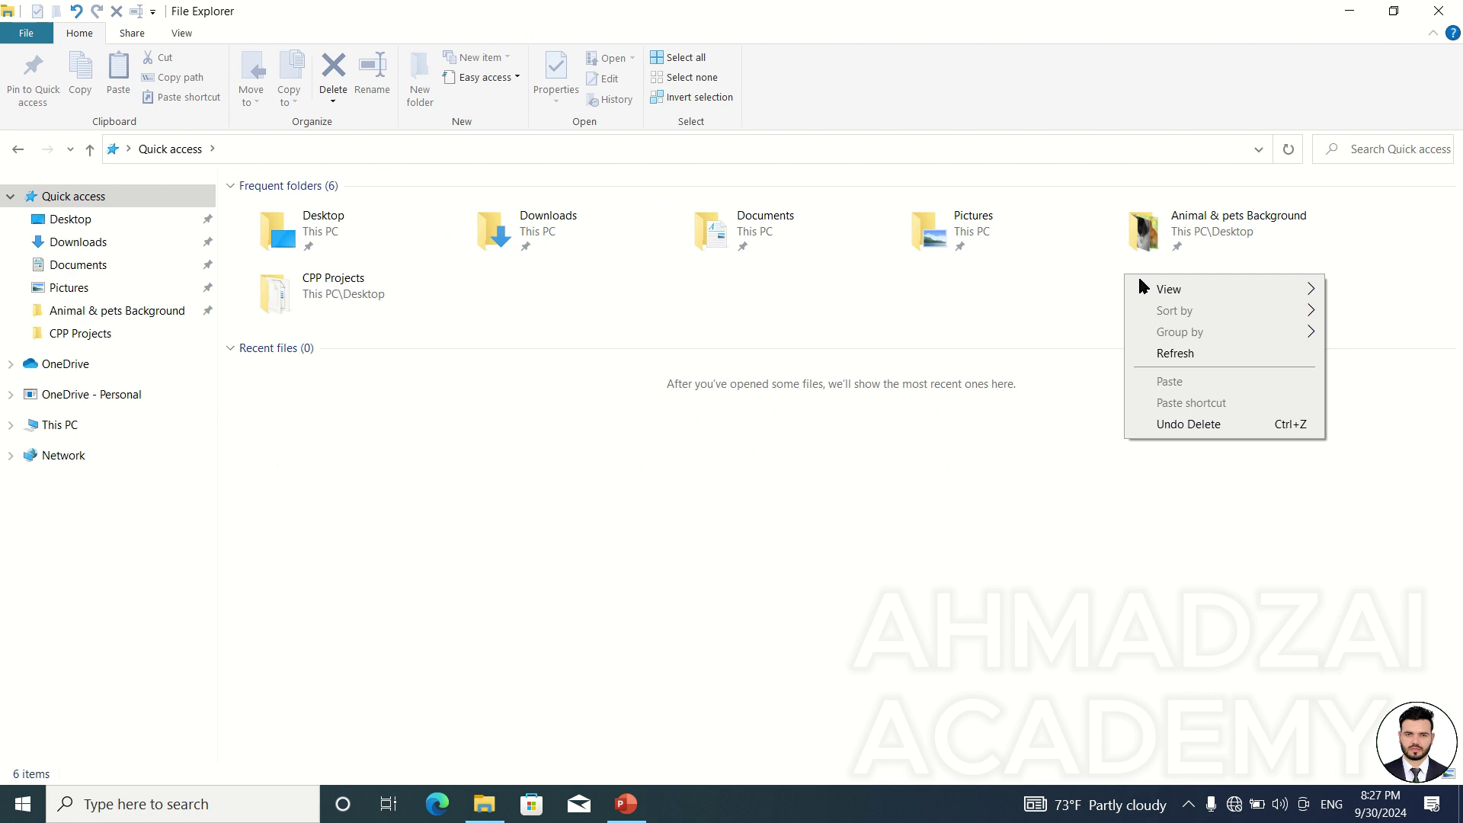
click(1176, 353)
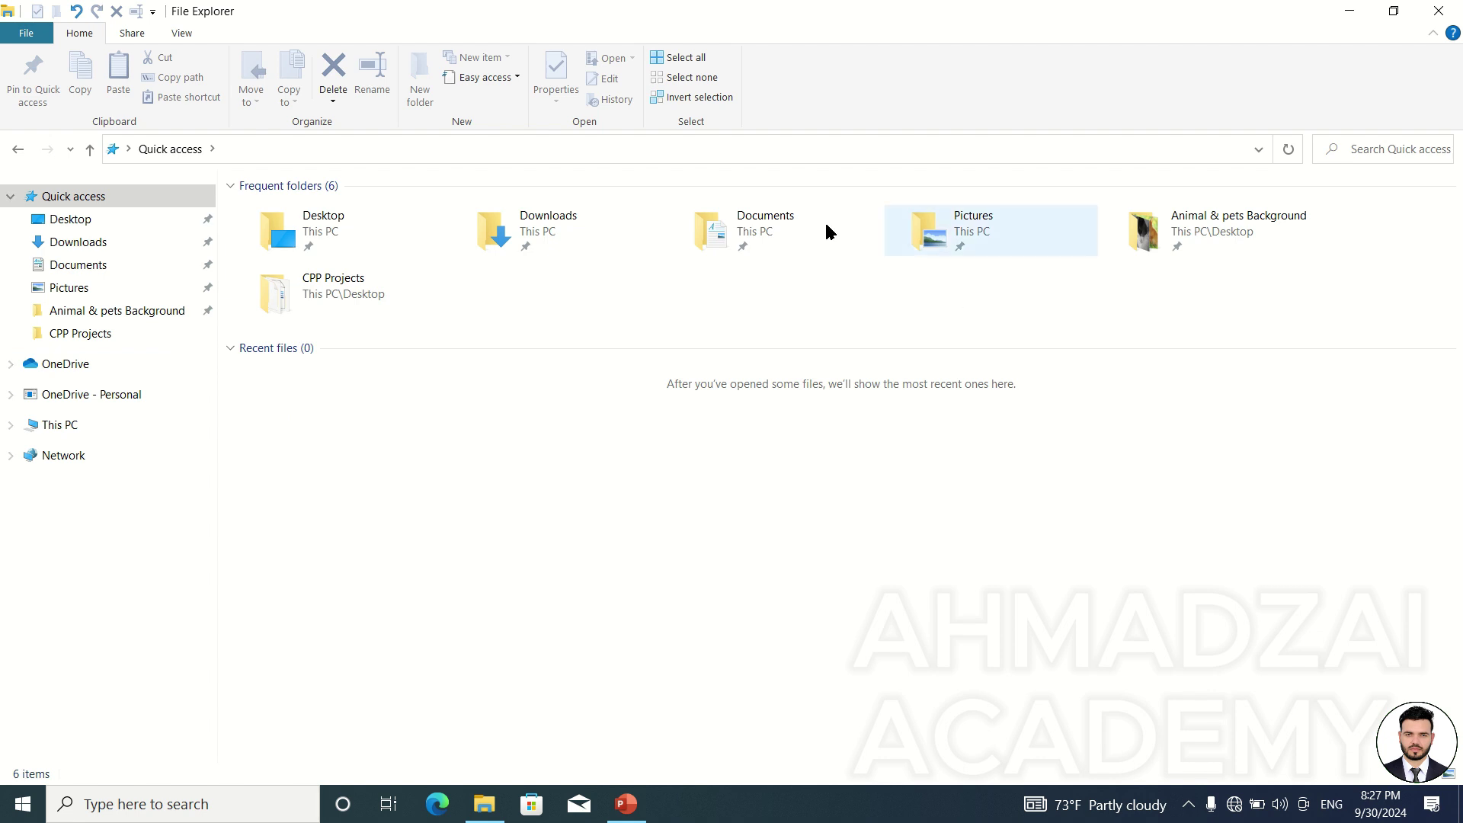
click(28, 36)
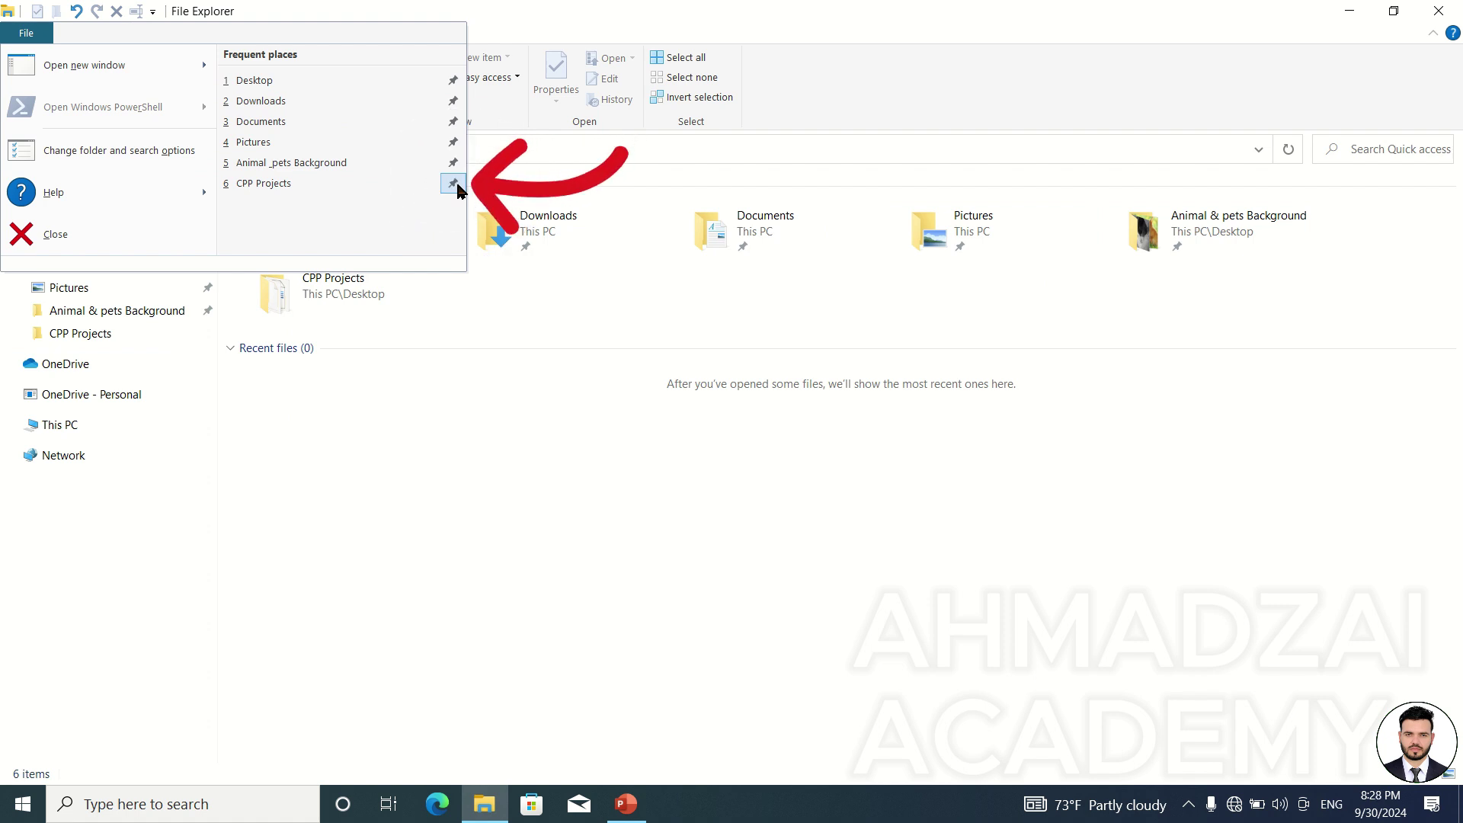
click(907, 469)
Step: Unpin the Animal & pets Background folder from Quick access using its entry in the navigation pane
right_click(1201, 237)
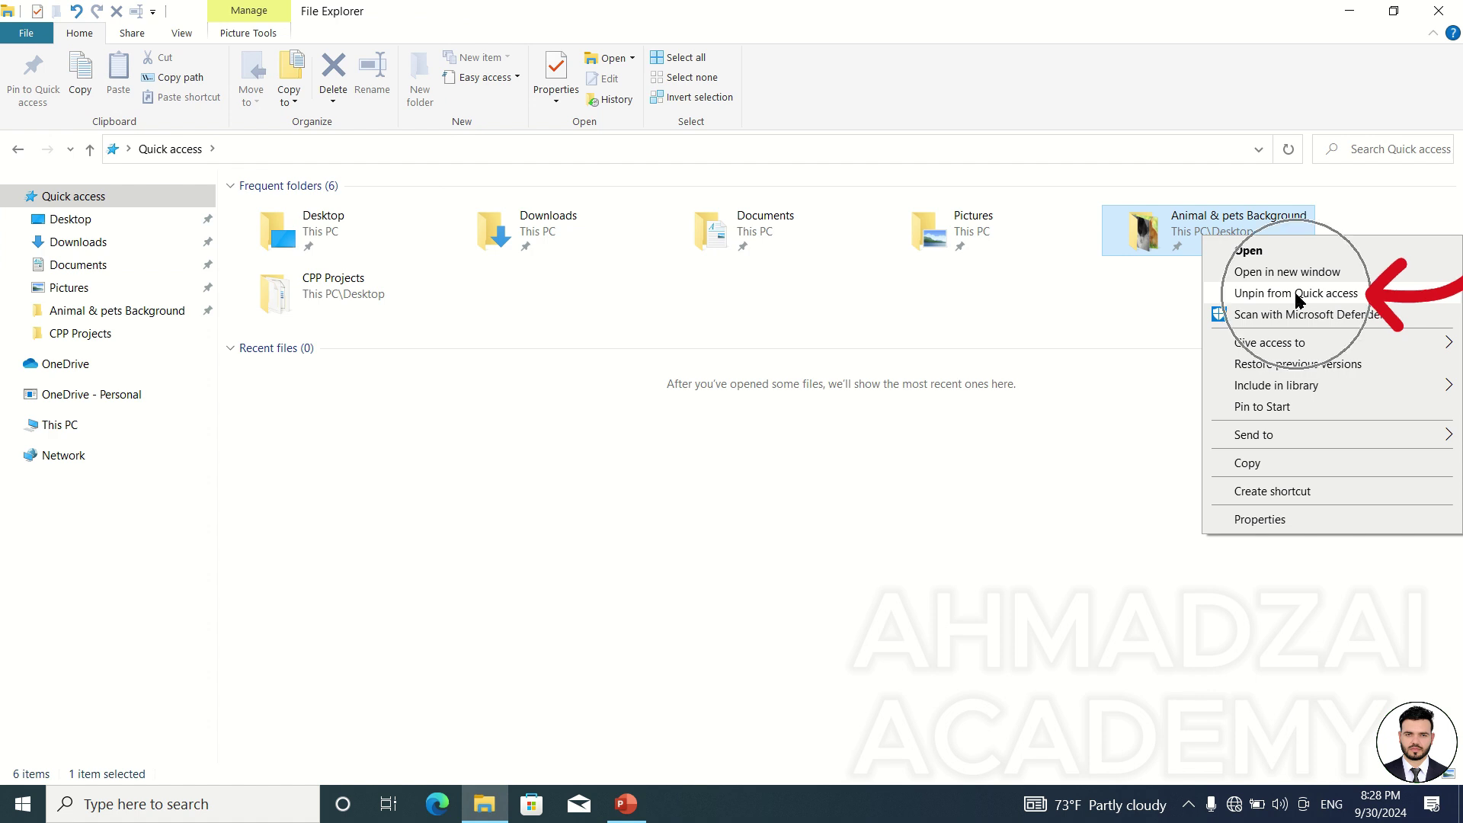
click(1091, 350)
right_click(210, 315)
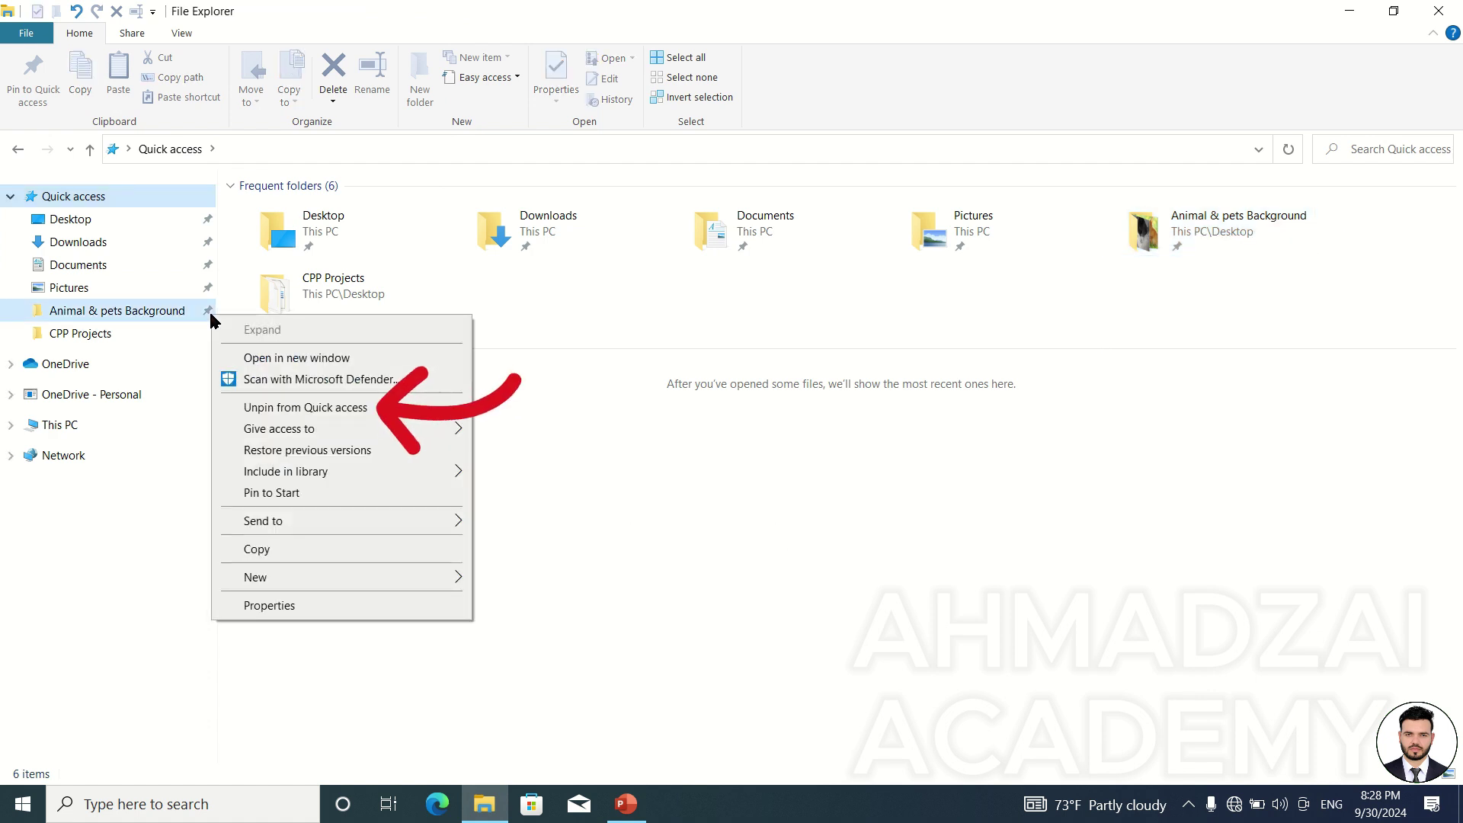
click(322, 407)
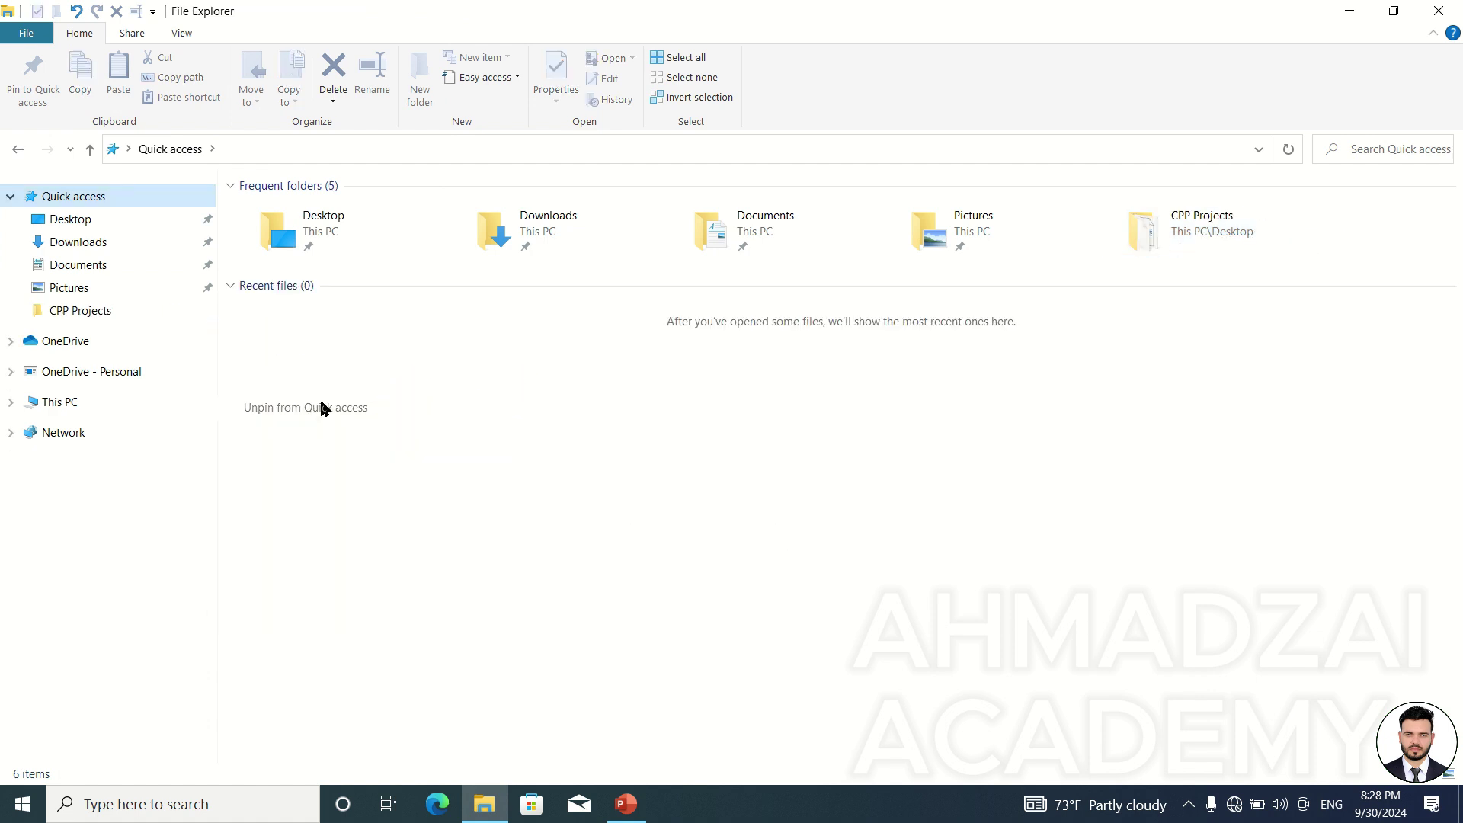